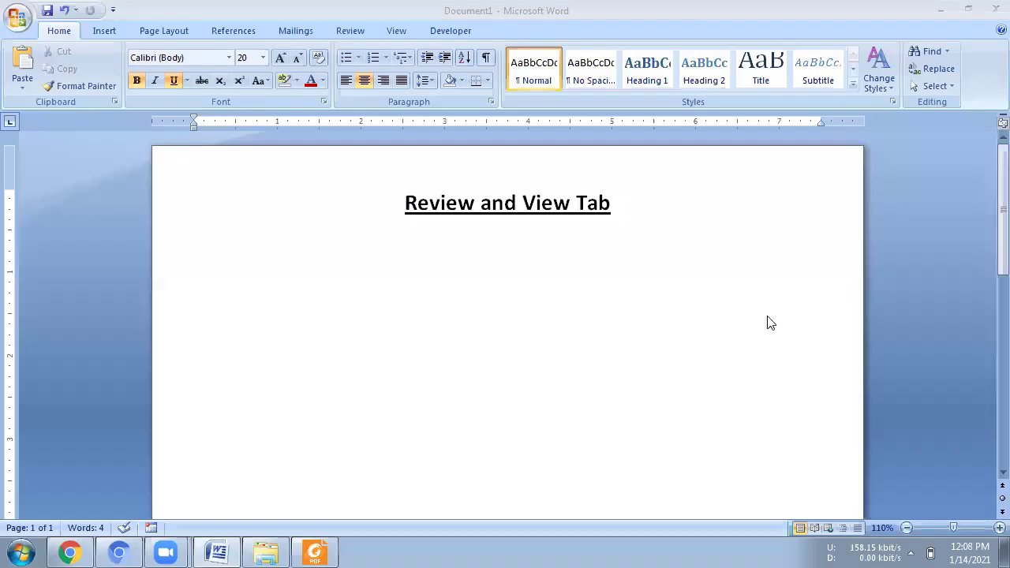
Put the caret on the empty left-aligned line below the 'Review and View Tab' title.
click(483, 262)
drag(405, 197, 608, 203)
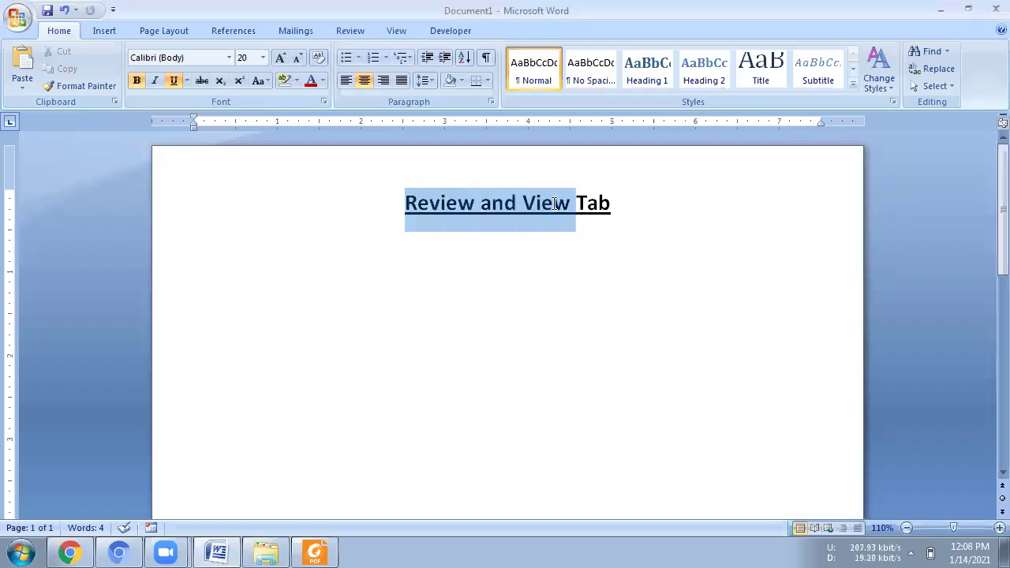
click(477, 276)
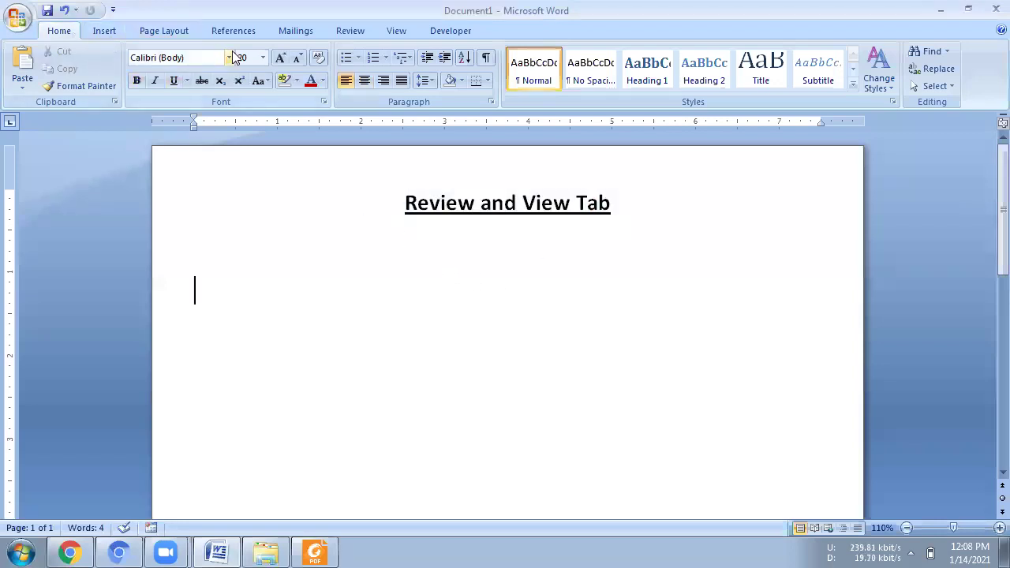
Browse the Review, View and Developer ribbon tabs.
click(350, 30)
click(397, 30)
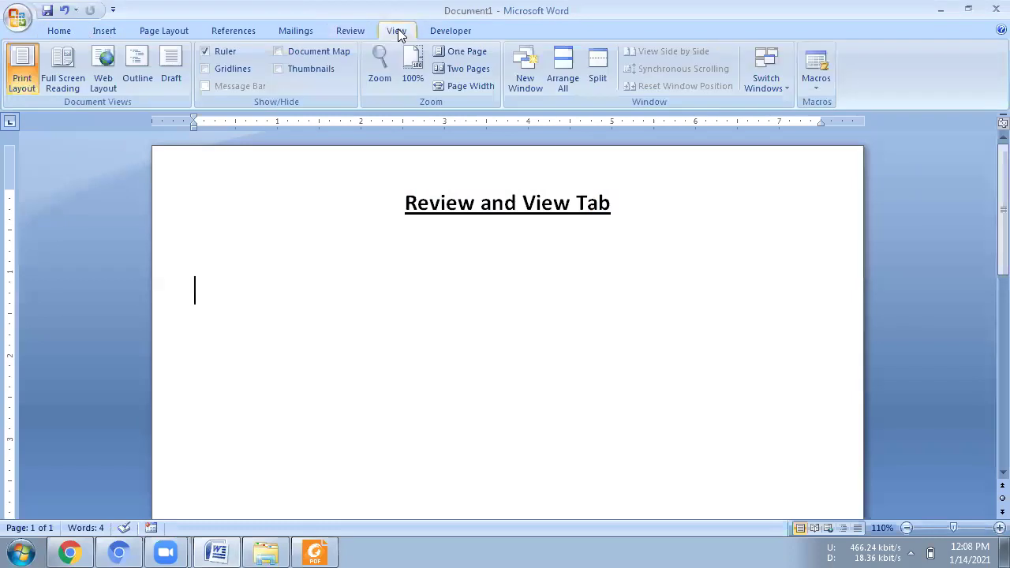
click(456, 32)
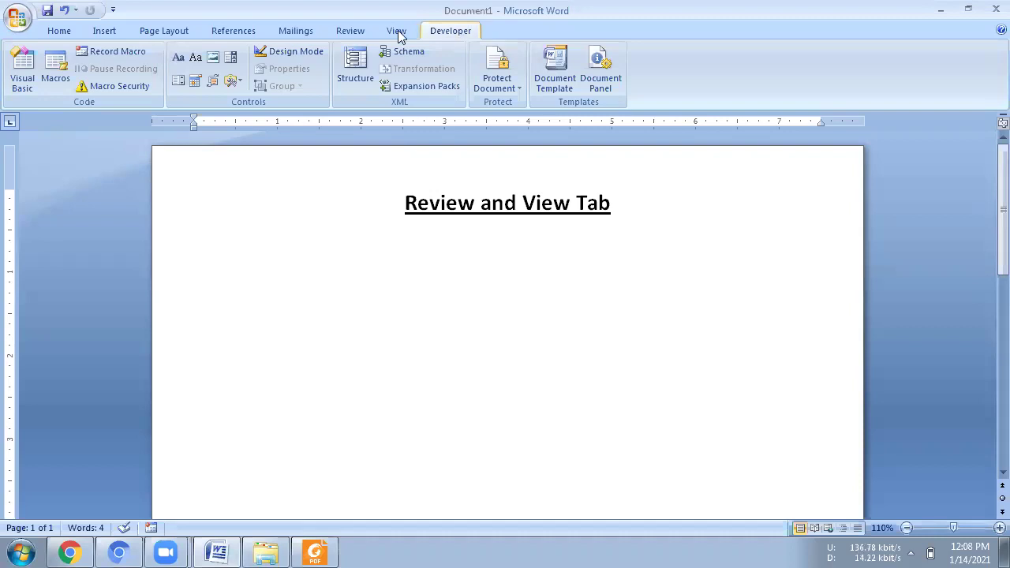
Open and close the Visual Basic editor, then return to the Review tab.
click(22, 79)
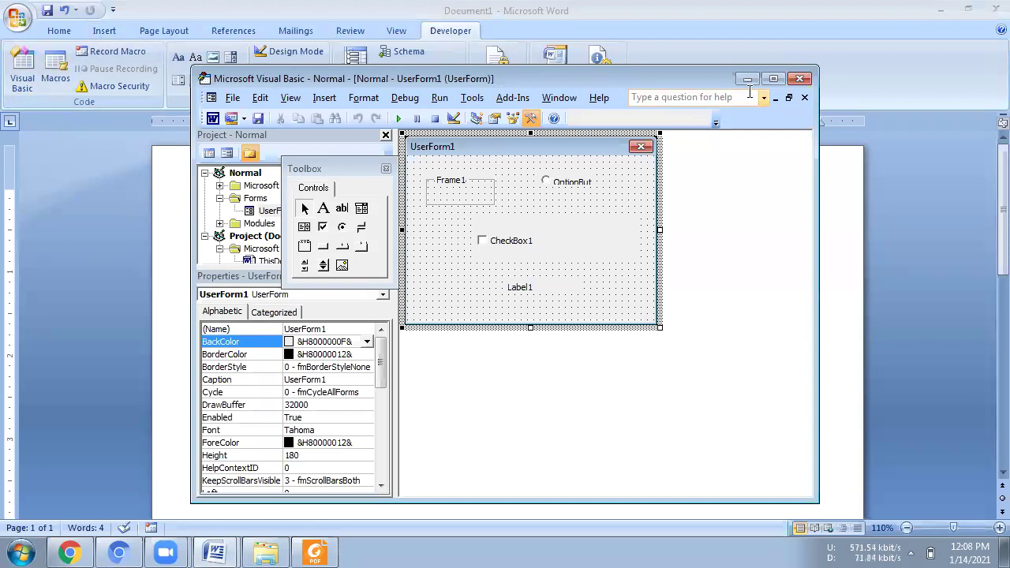
click(801, 79)
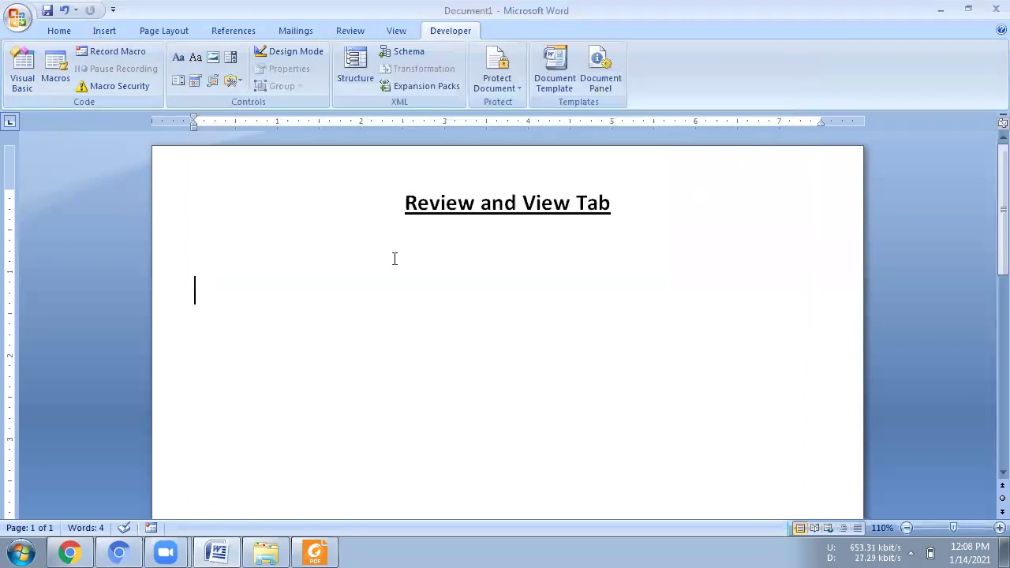
click(352, 31)
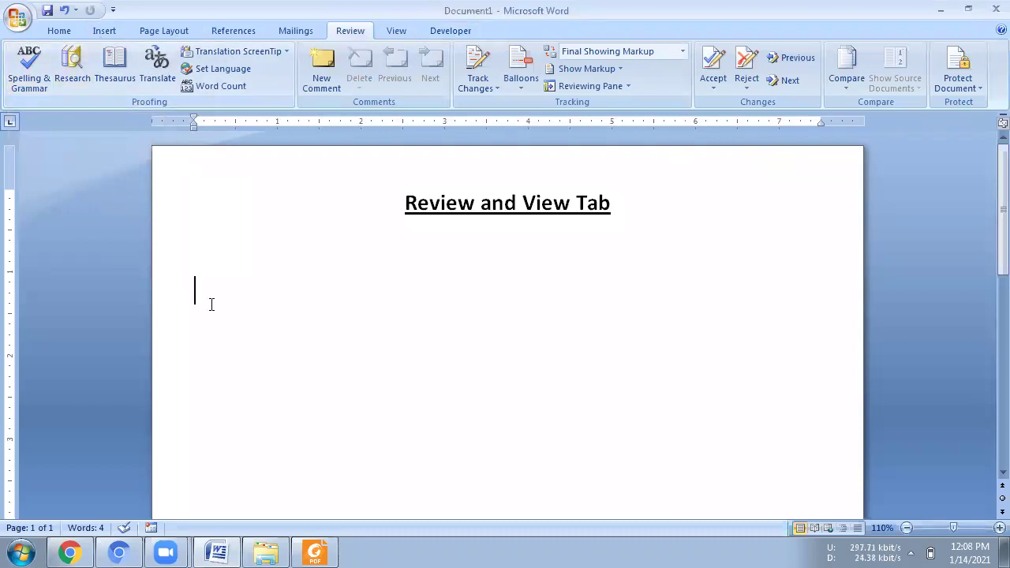
Type 'appla' and 'he are a boy.' on separate lines below the title.
text(appla)
key(Return)
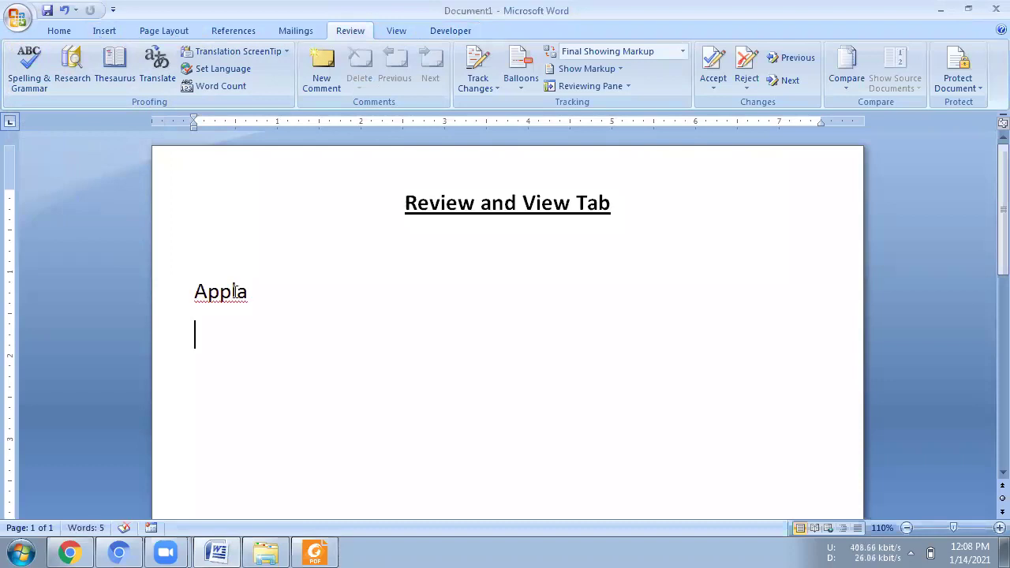
text(he are a boy)
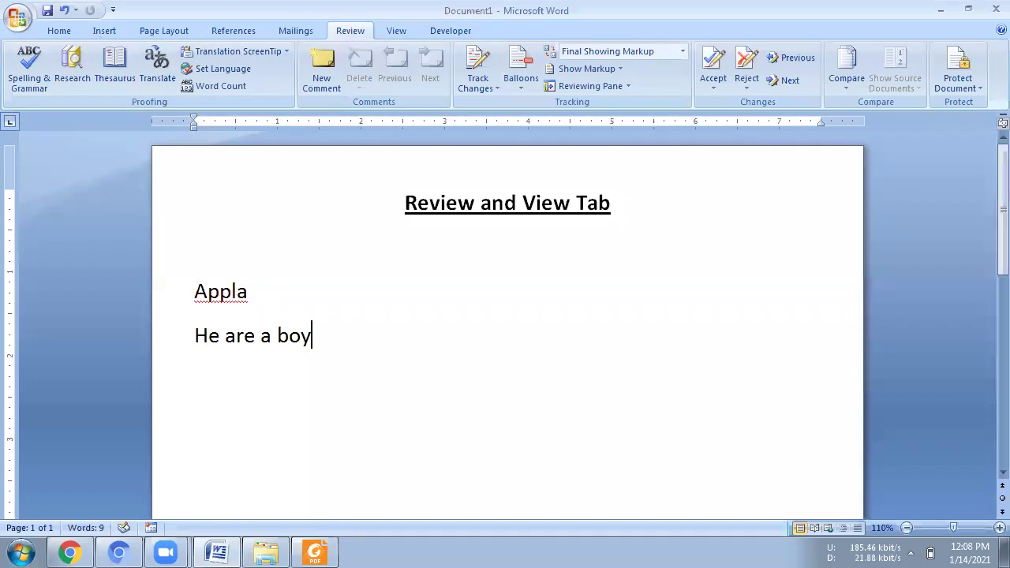
text(.)
key(Return)
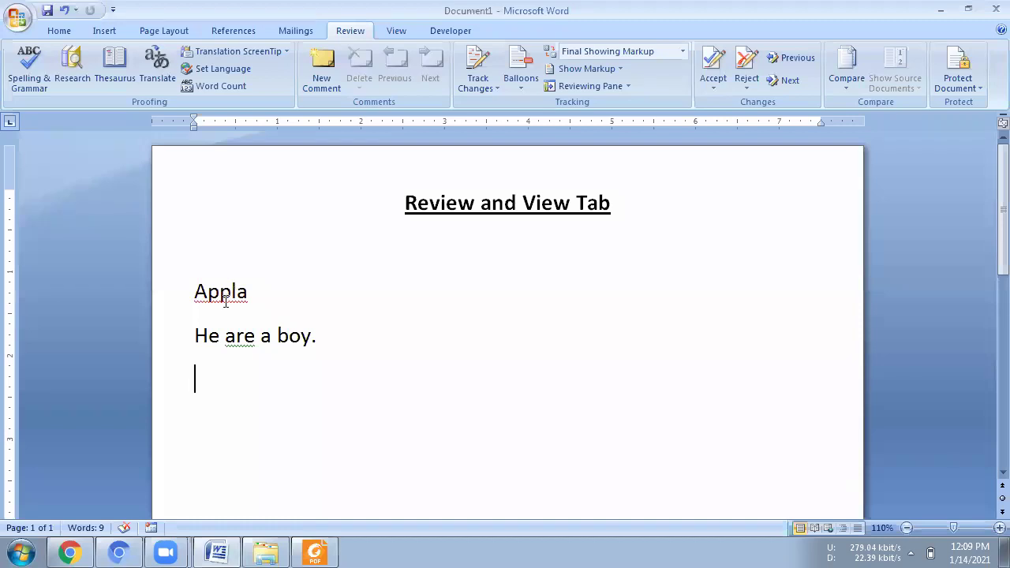
View the spelling suggestions for Appla, then dismiss them and place the caret before it.
right_click(224, 299)
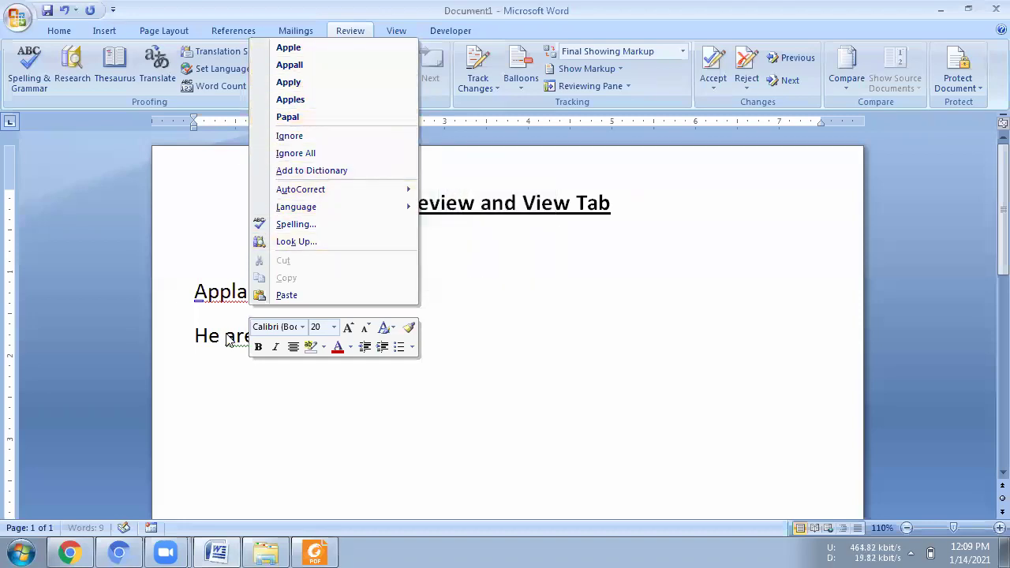
click(204, 307)
click(194, 294)
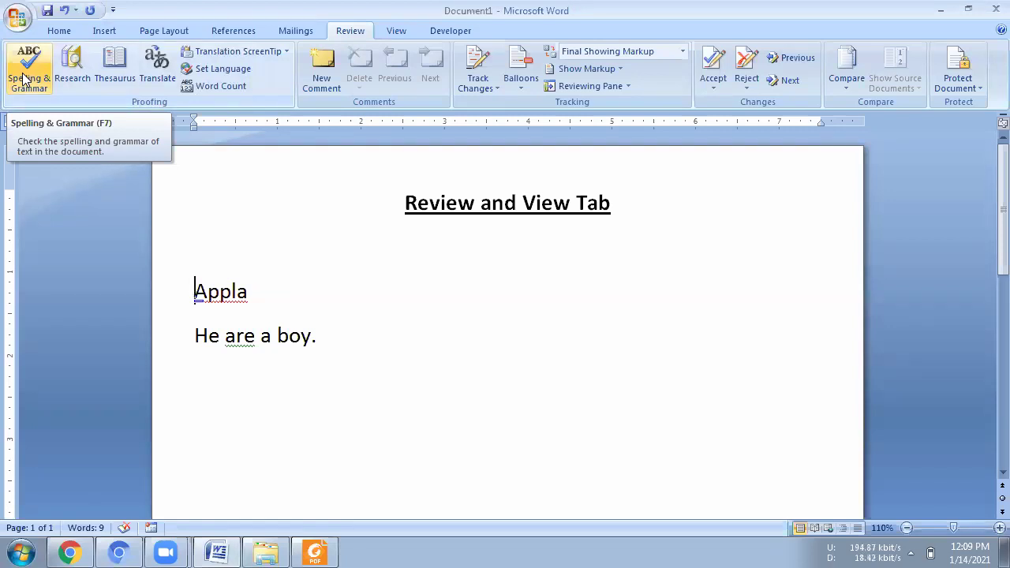
Start a Spelling & Grammar check, then cancel it and return to the top of the document.
click(24, 79)
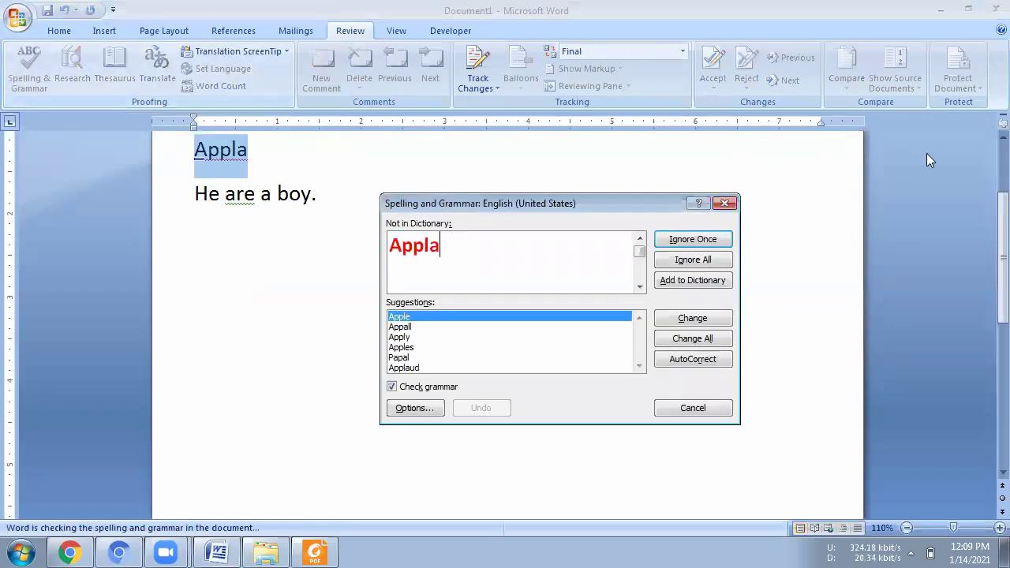
click(987, 142)
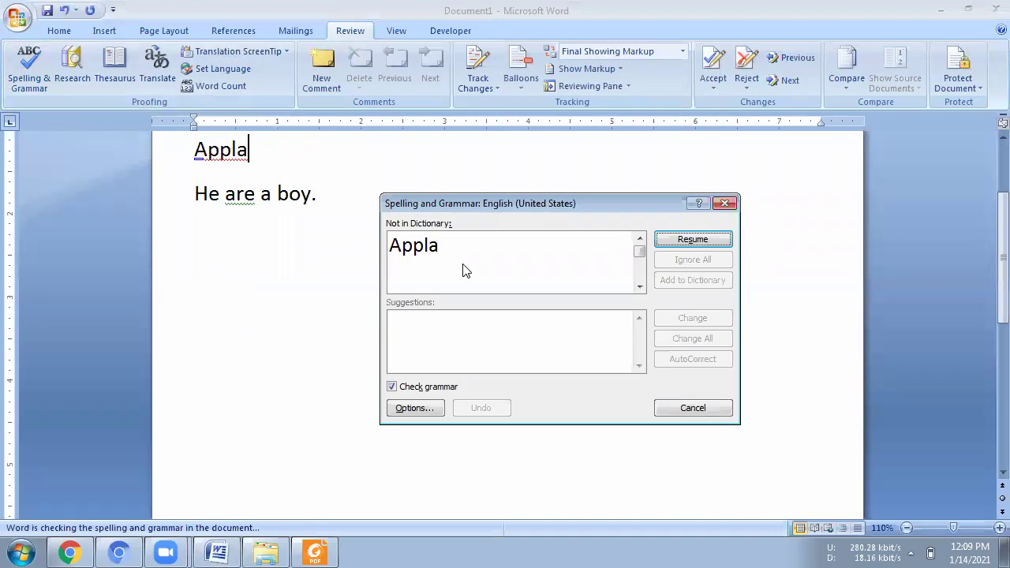
click(723, 204)
scroll(447, 233, up, 3)
click(260, 249)
Rerun Spelling & Grammar, changing Appla to Apple and 'are' to 'is'.
click(29, 62)
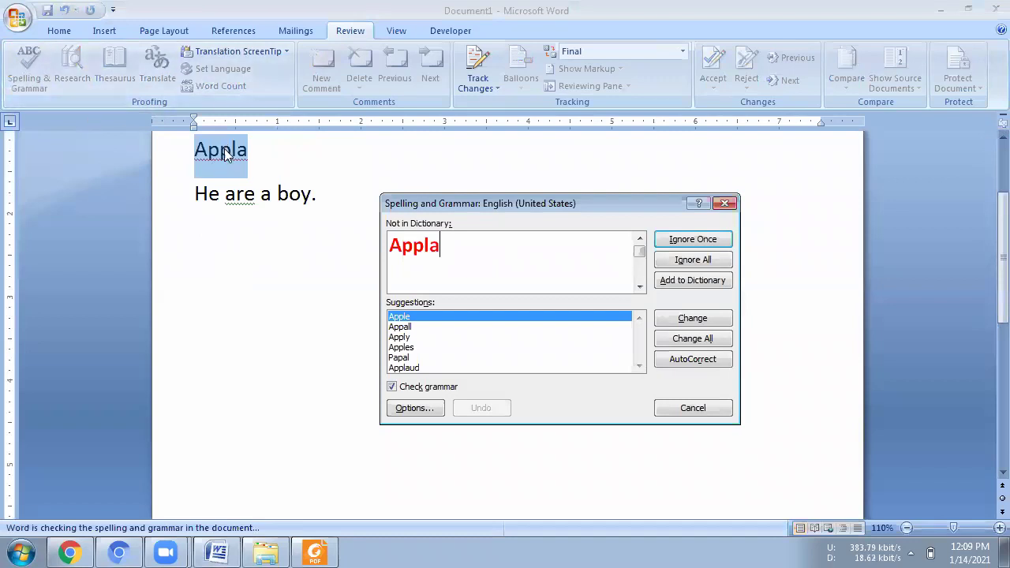
click(439, 246)
click(404, 317)
click(675, 320)
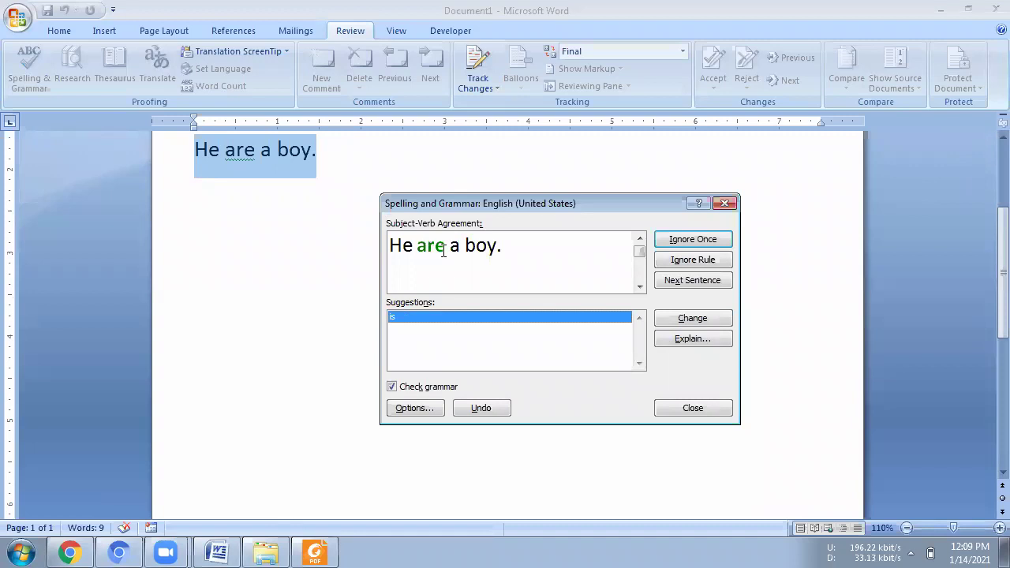
click(700, 317)
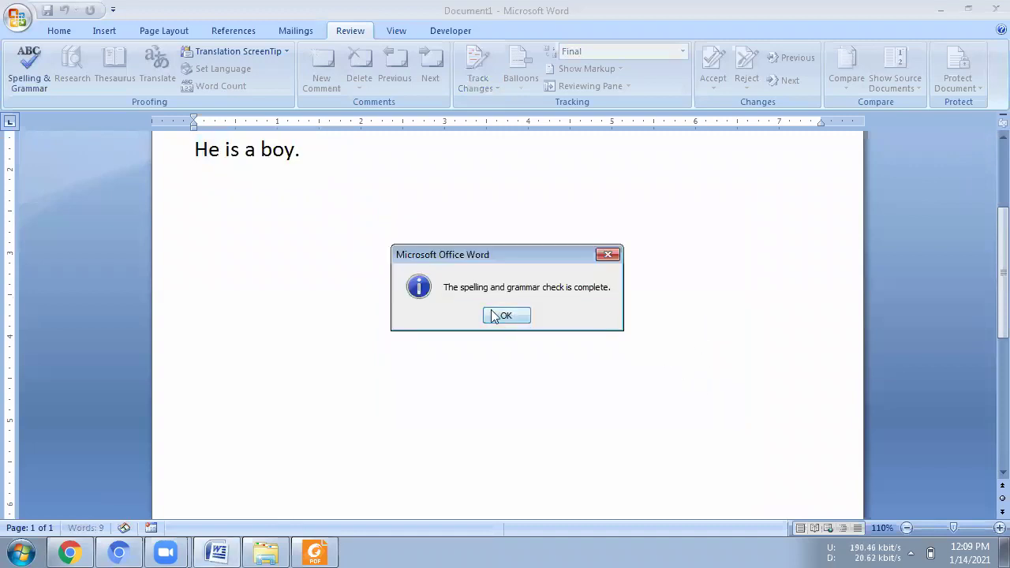
click(492, 317)
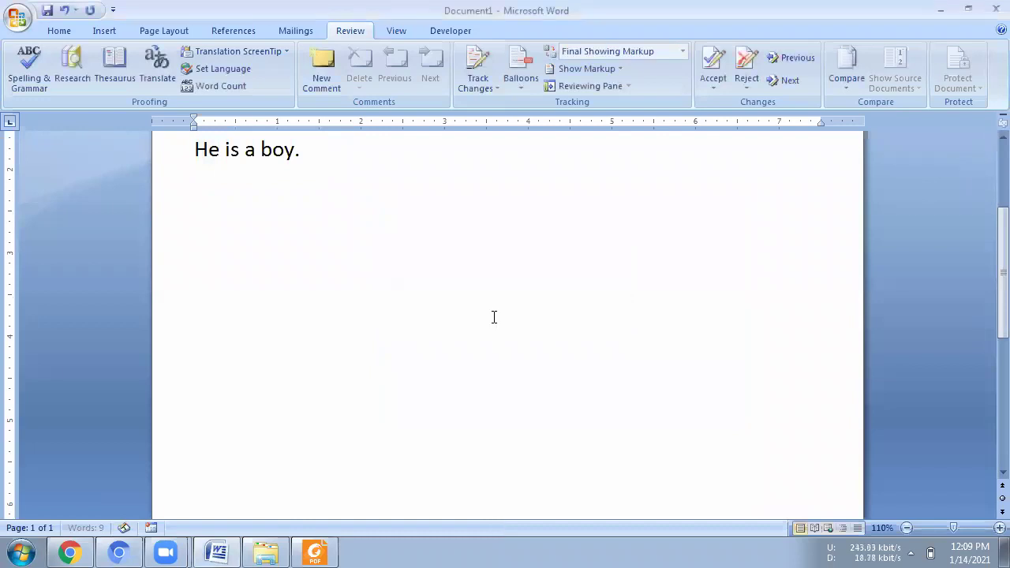
scroll(465, 323, up, 4)
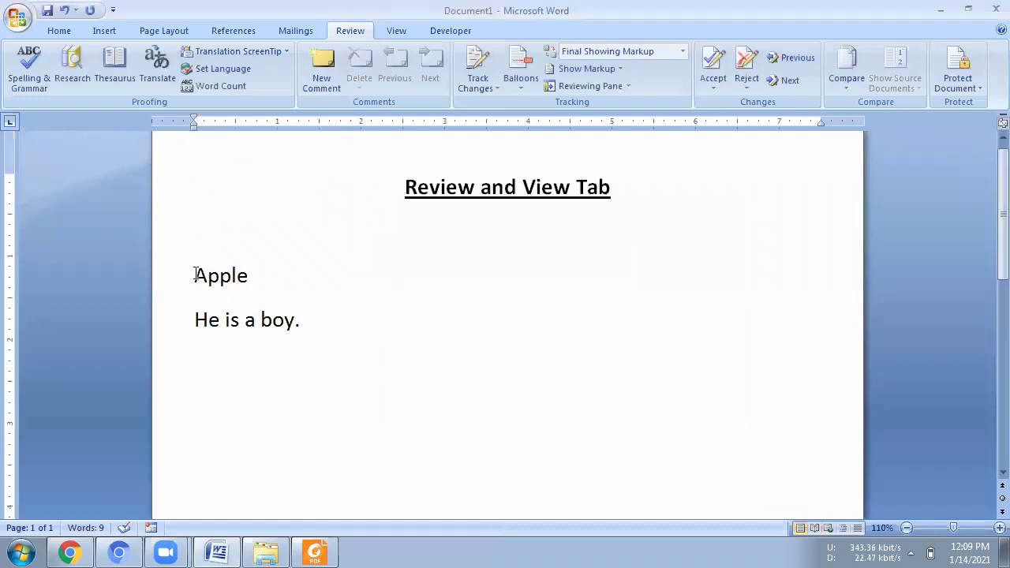
drag(194, 274, 300, 325)
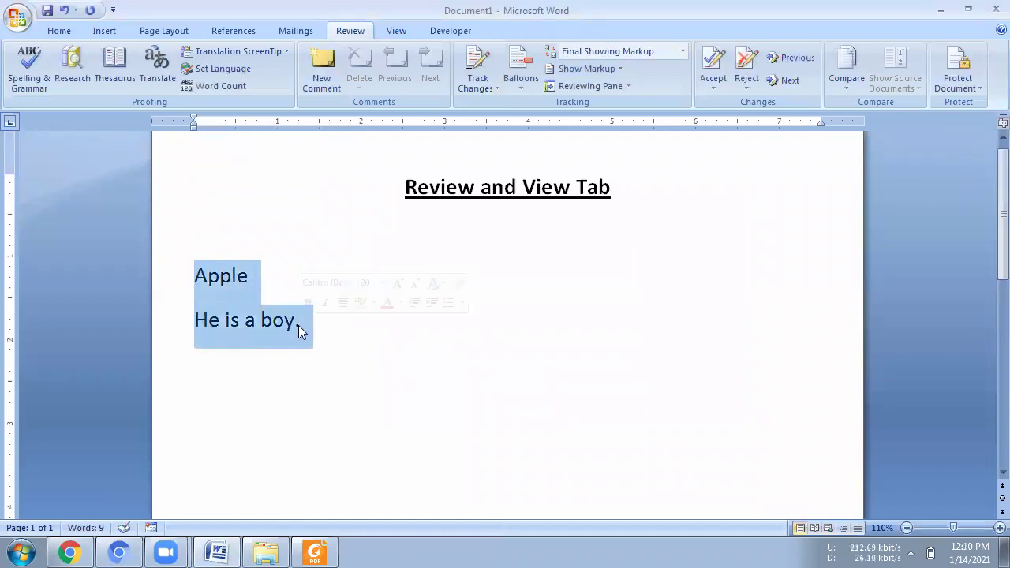
click(269, 359)
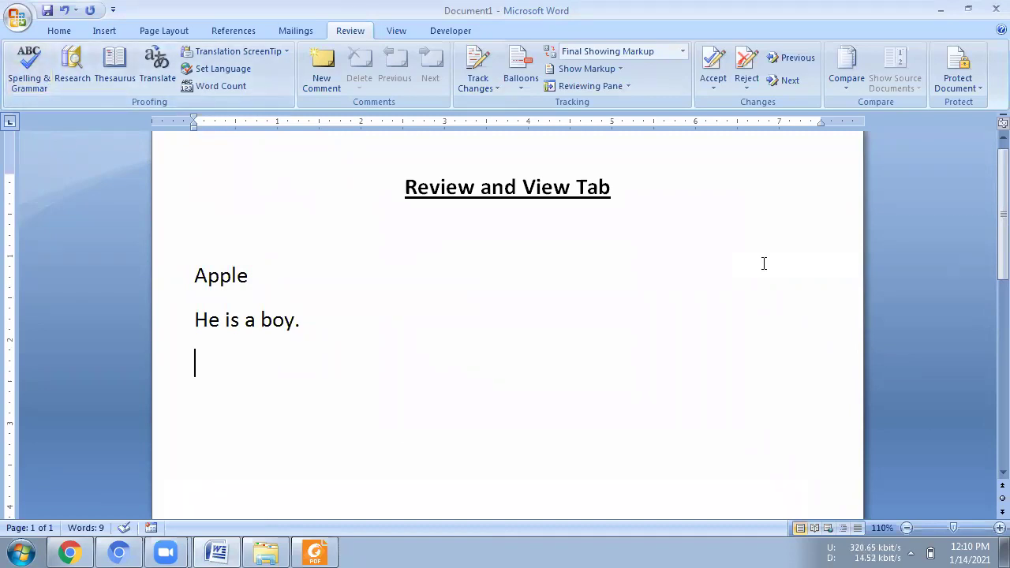
click(386, 550)
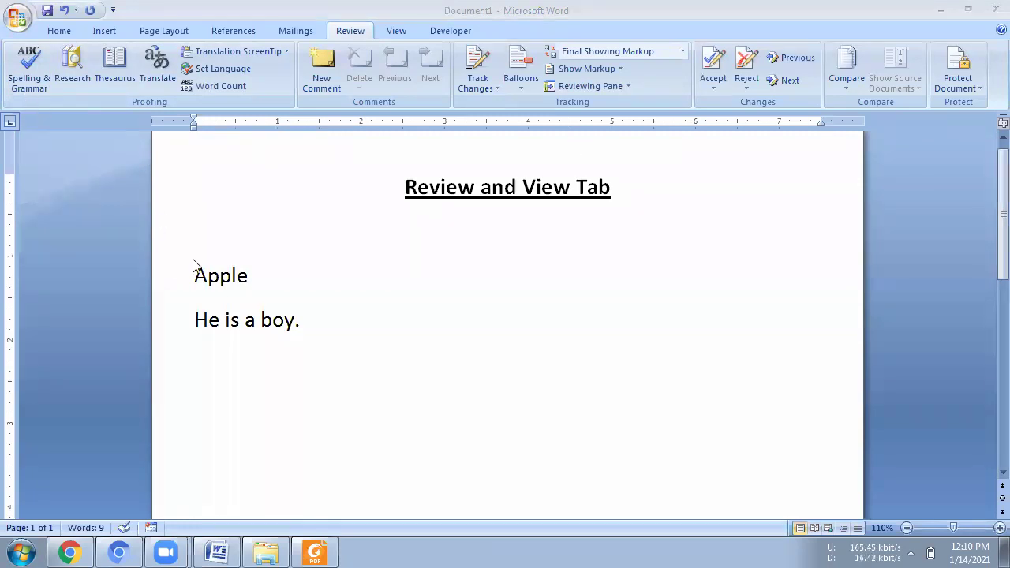
click(302, 329)
key(Return)
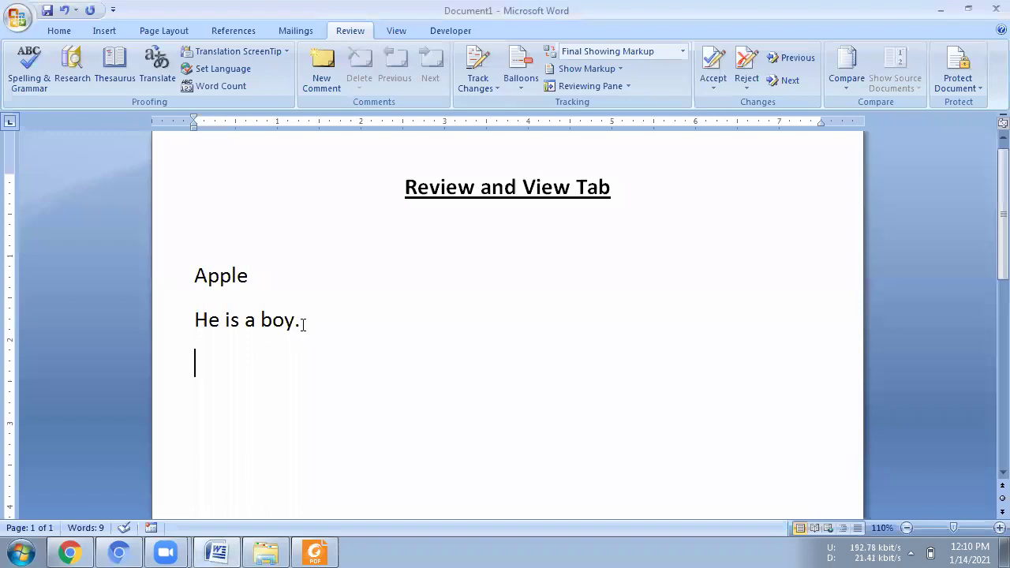
Open the Research pane, look up 'car' and scroll through the results.
click(63, 79)
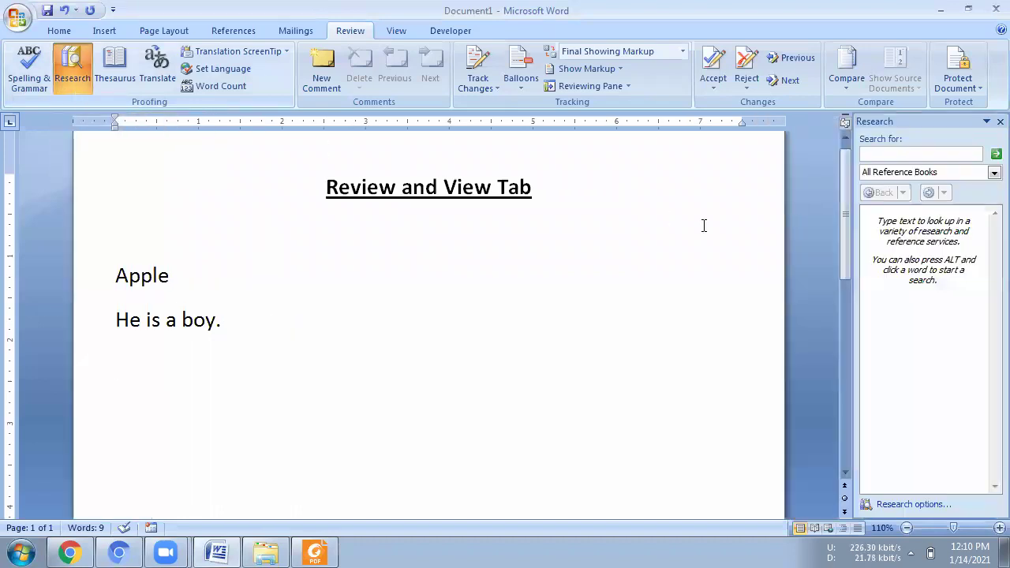
click(882, 155)
text(car)
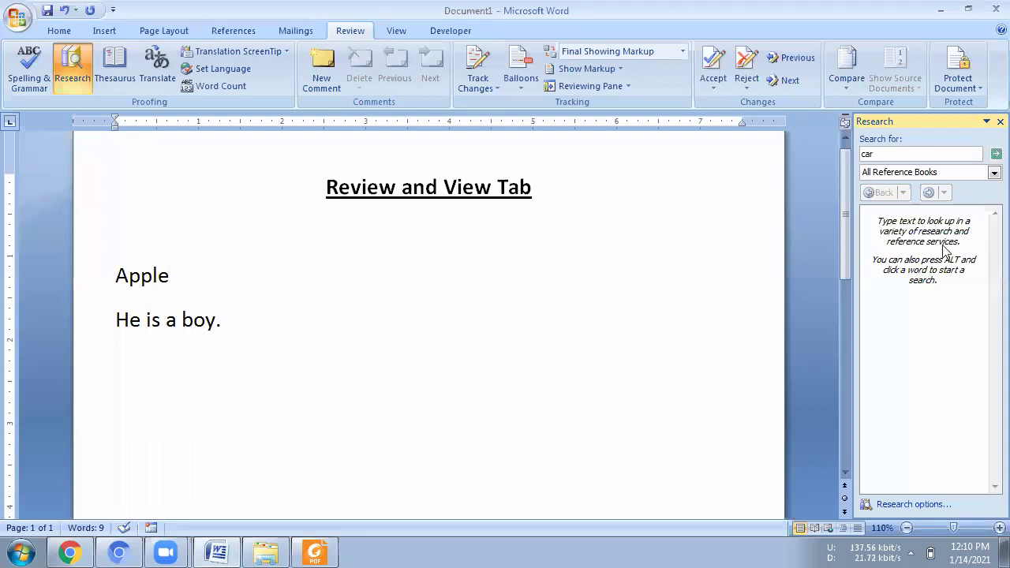
key(Return)
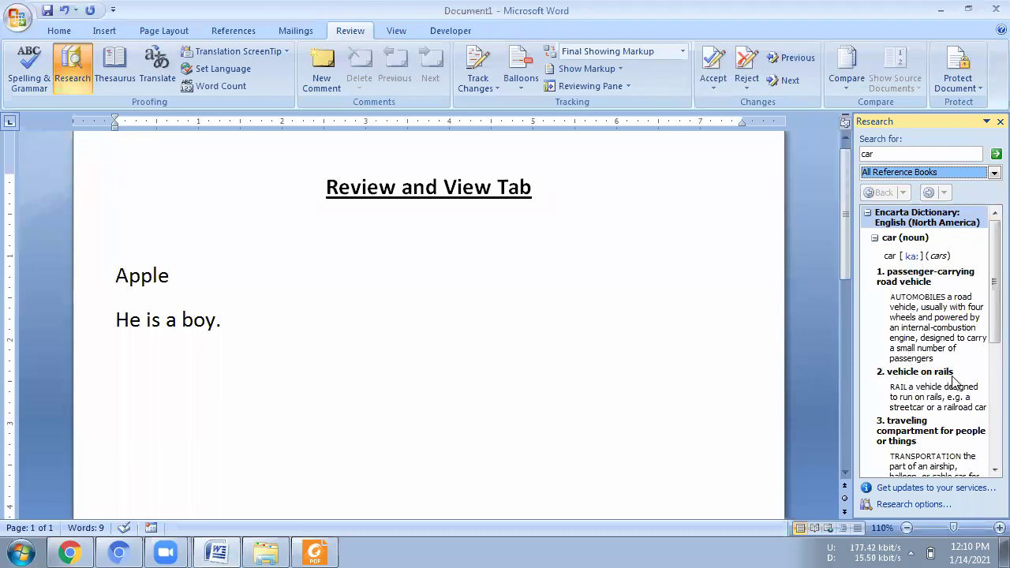
scroll(986, 330, down, 3)
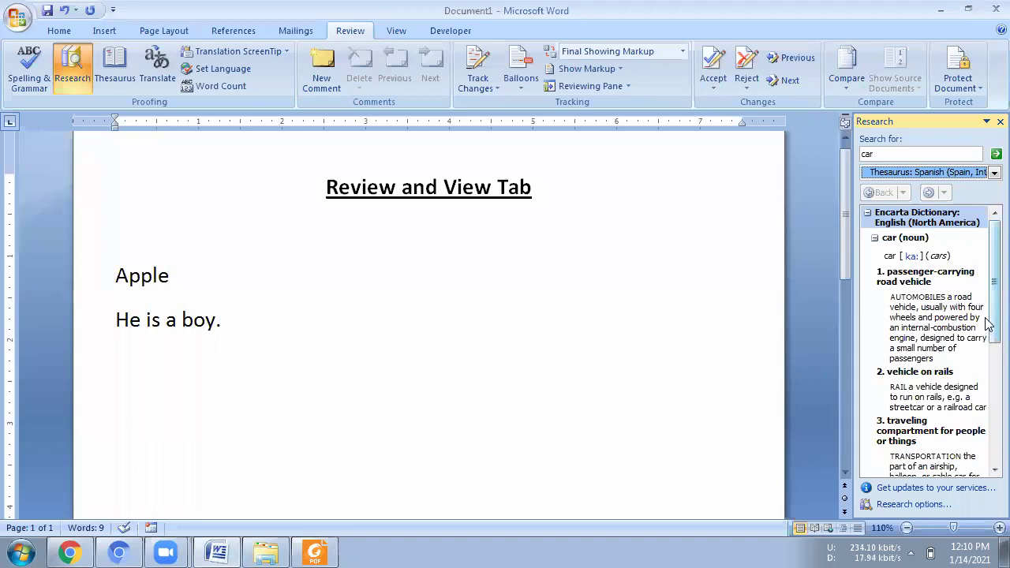
scroll(986, 323, down, 3)
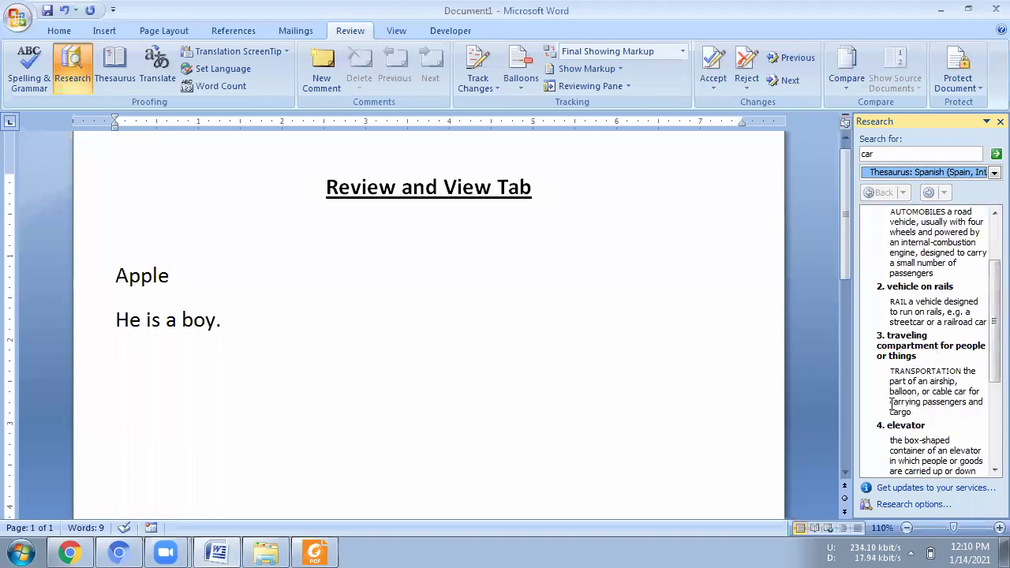
scroll(986, 426, down, 5)
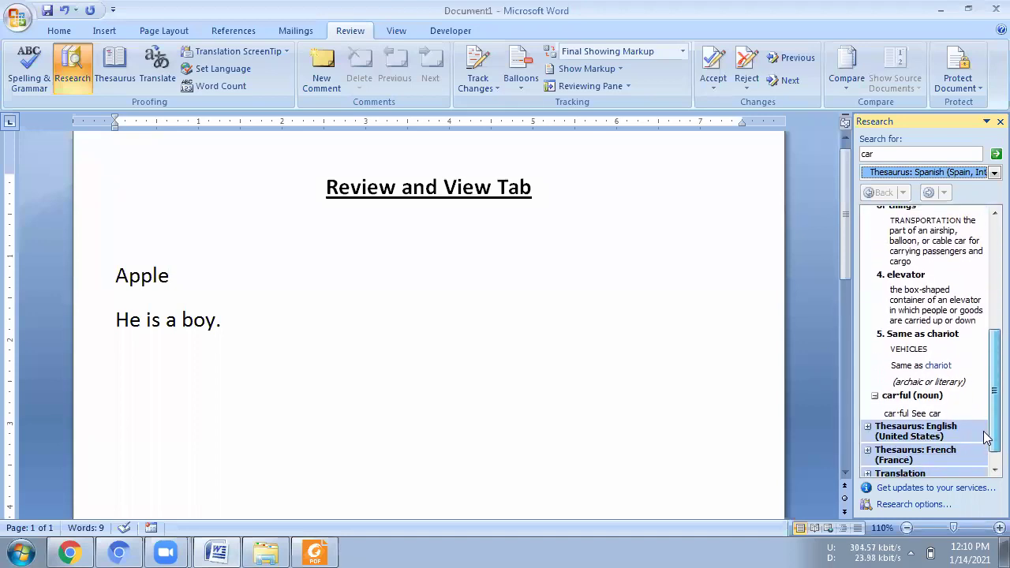
scroll(985, 437, down, 2)
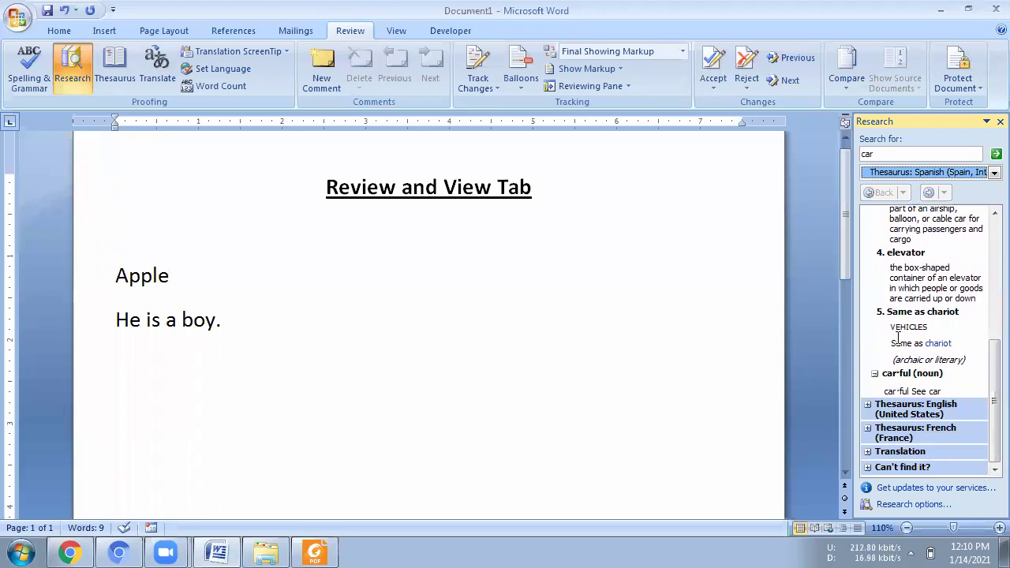
drag(993, 394, 989, 252)
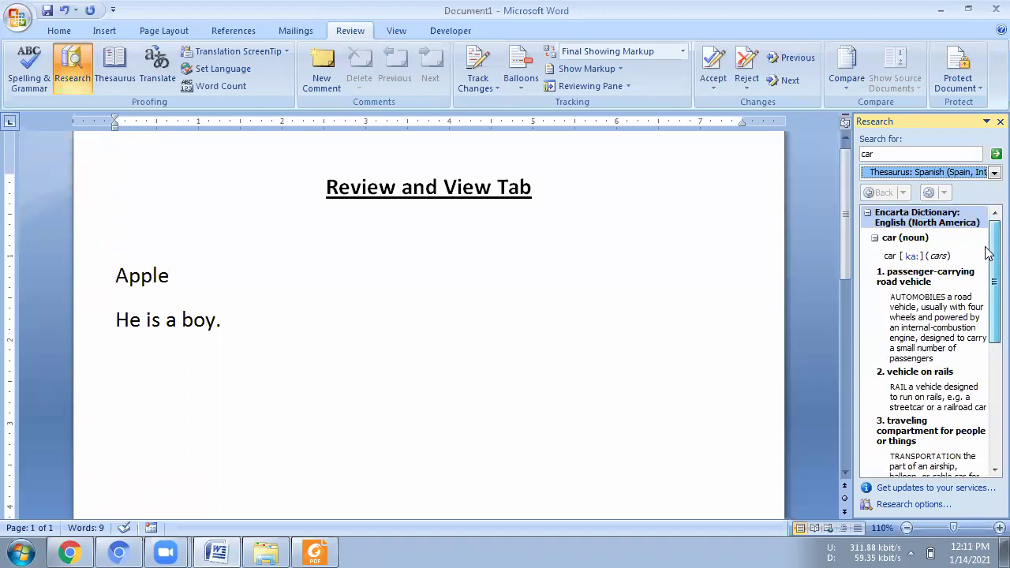
Replace the search term with 'COVID 19' and search, which finds no results.
drag(888, 155, 844, 160)
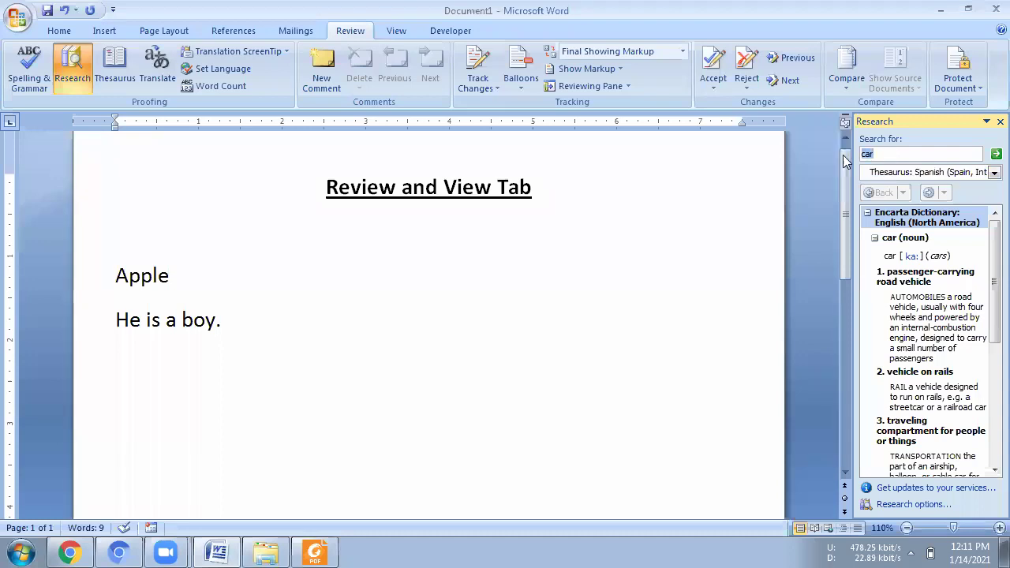
text(COVID)
click(994, 154)
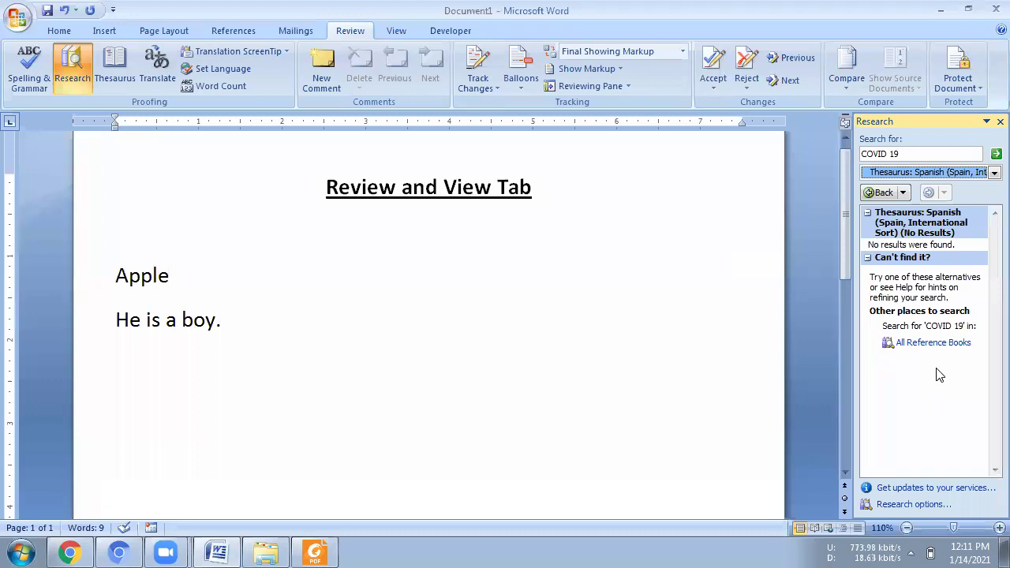
click(387, 550)
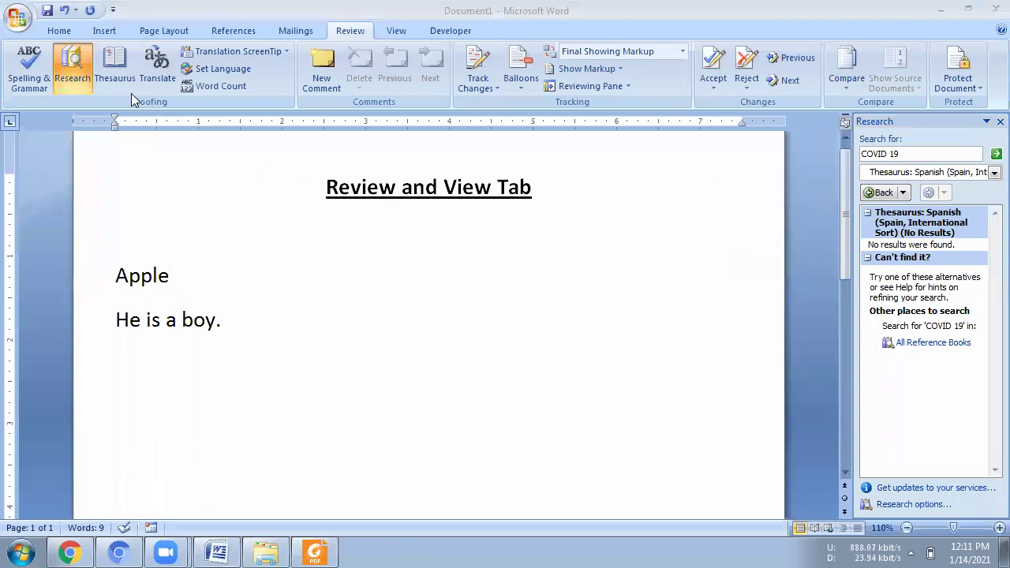
click(83, 73)
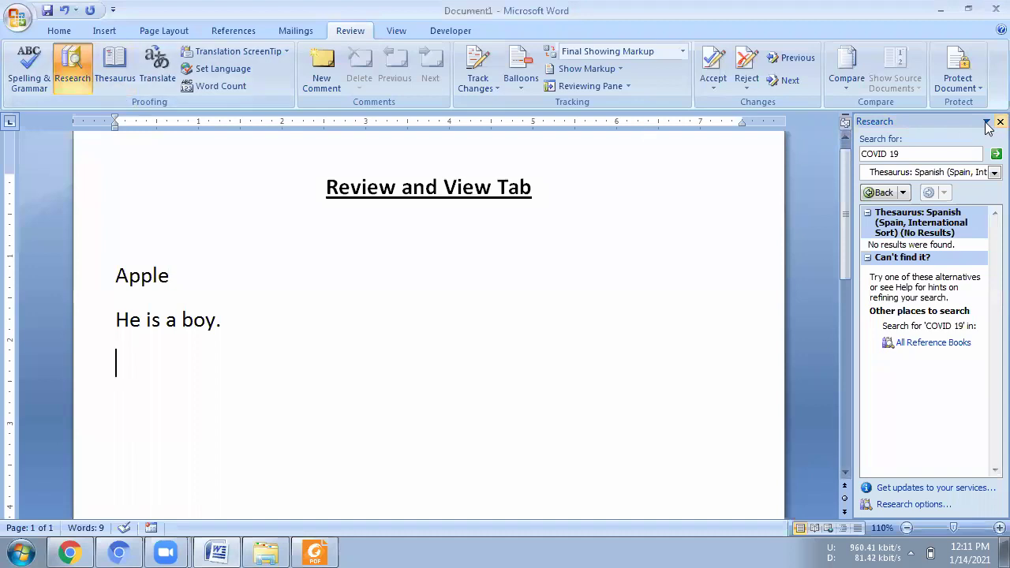
Close the Research pane and look up 'child' in the Thesaurus.
click(1000, 122)
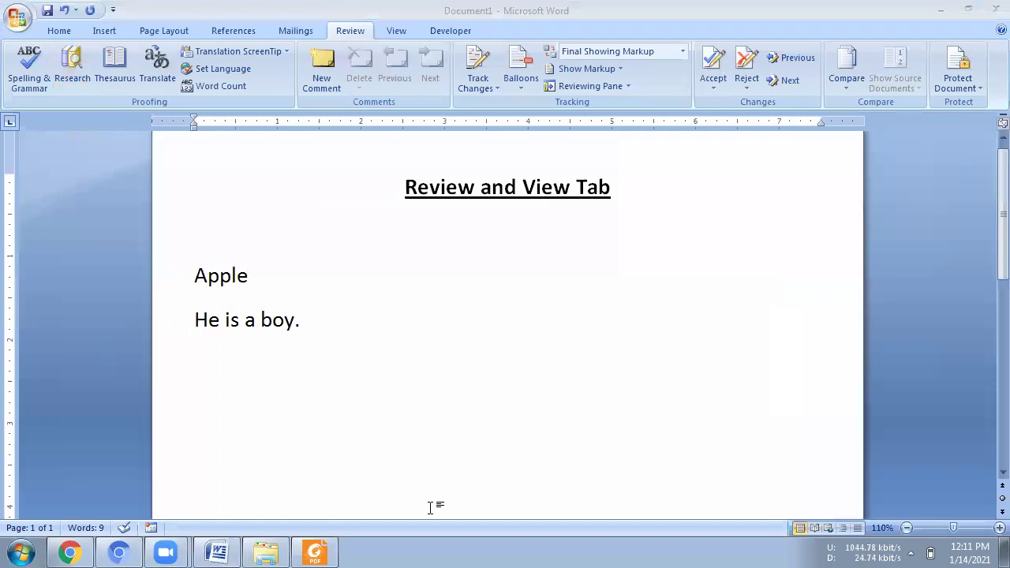
click(115, 67)
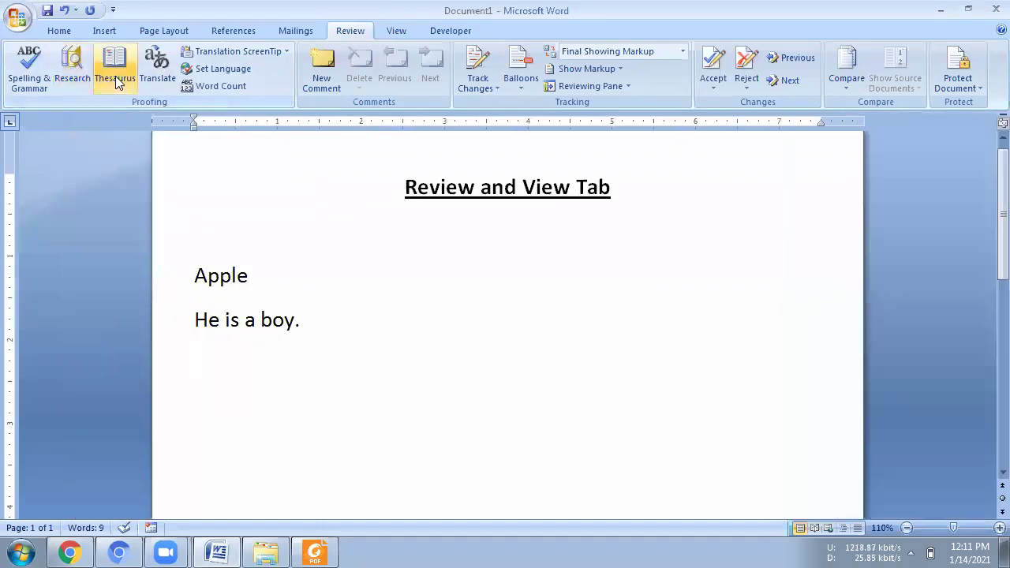
click(913, 155)
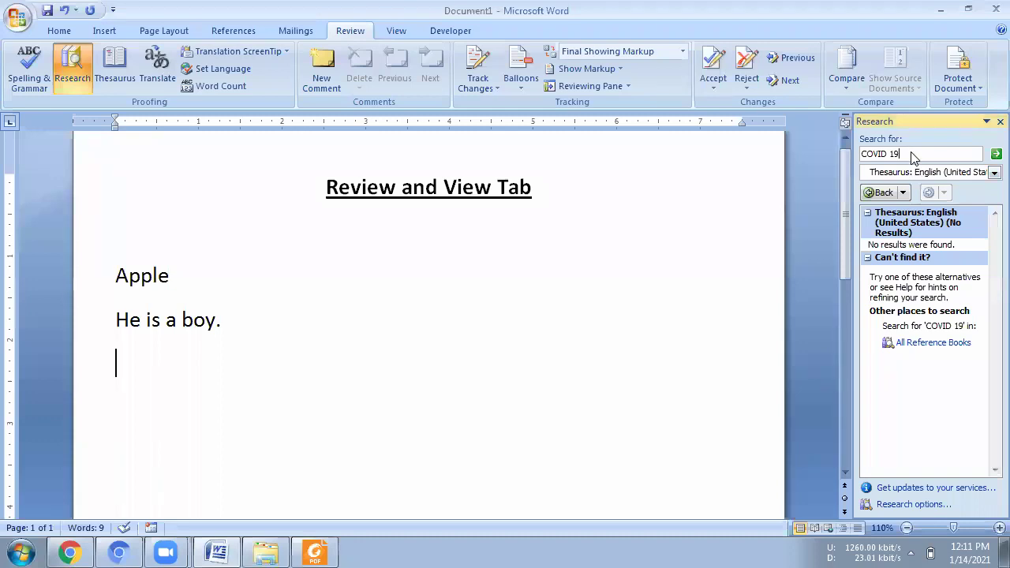
drag(913, 155, 841, 156)
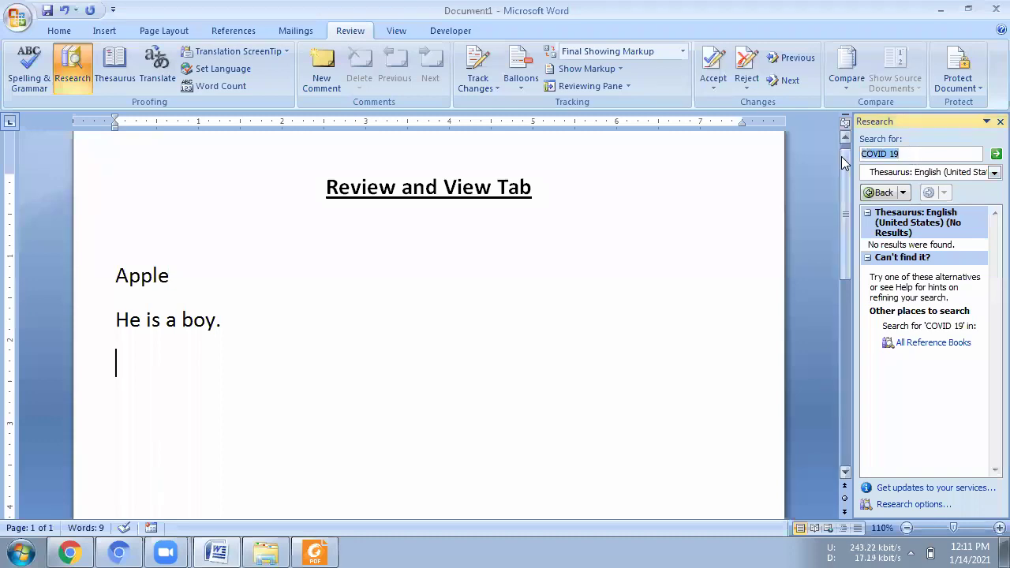
text(chil)
text(d)
key(Return)
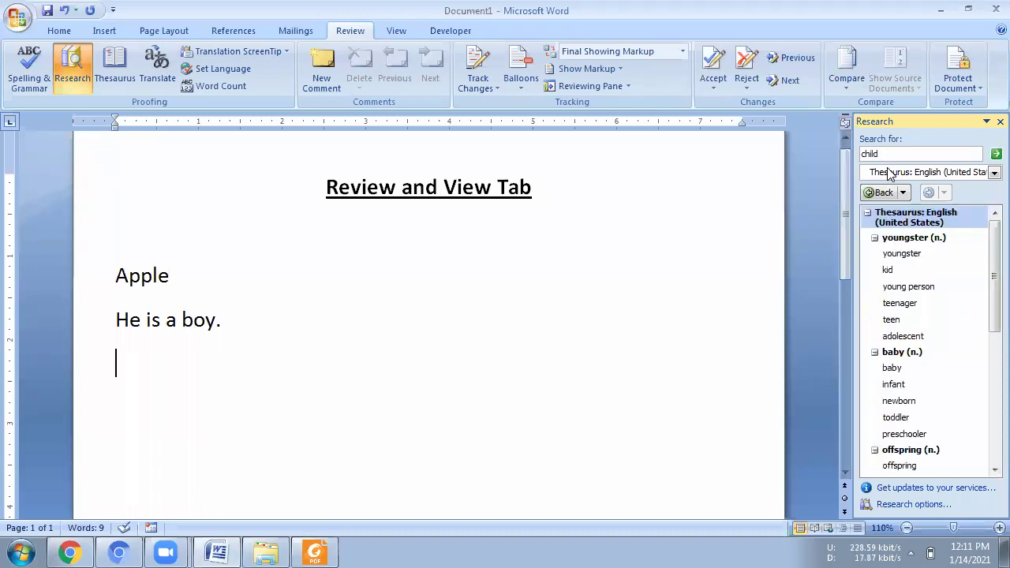
Scroll through the thesaurus results and put the caret below 'He is a boy.'.
mouse_move(902, 259)
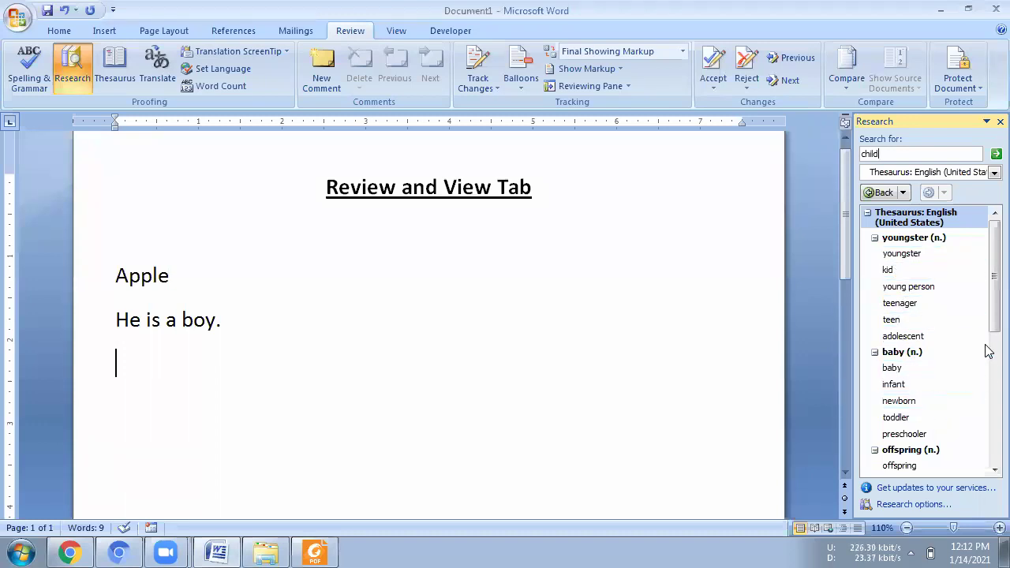
drag(988, 315, 988, 455)
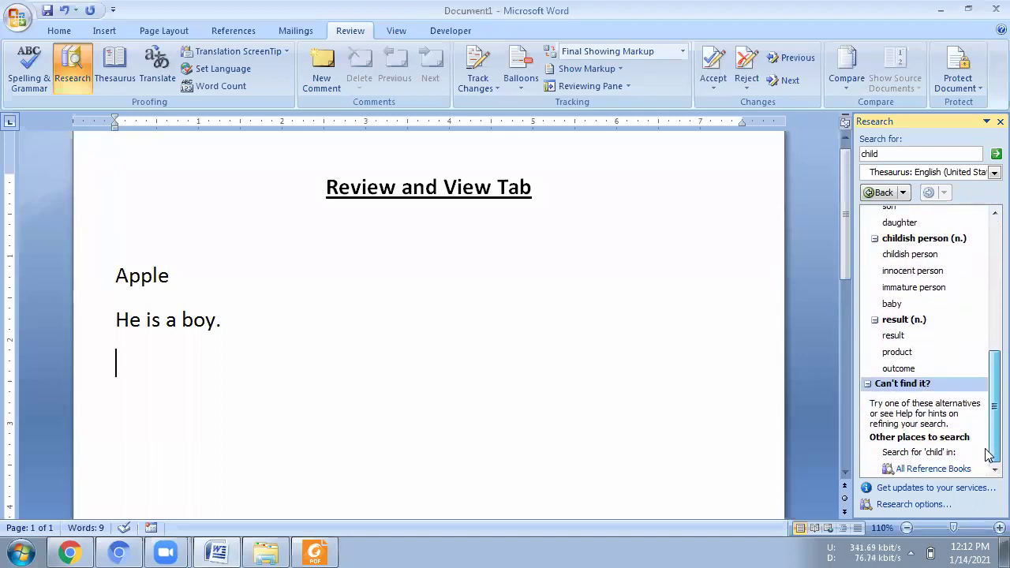
drag(989, 455, 988, 305)
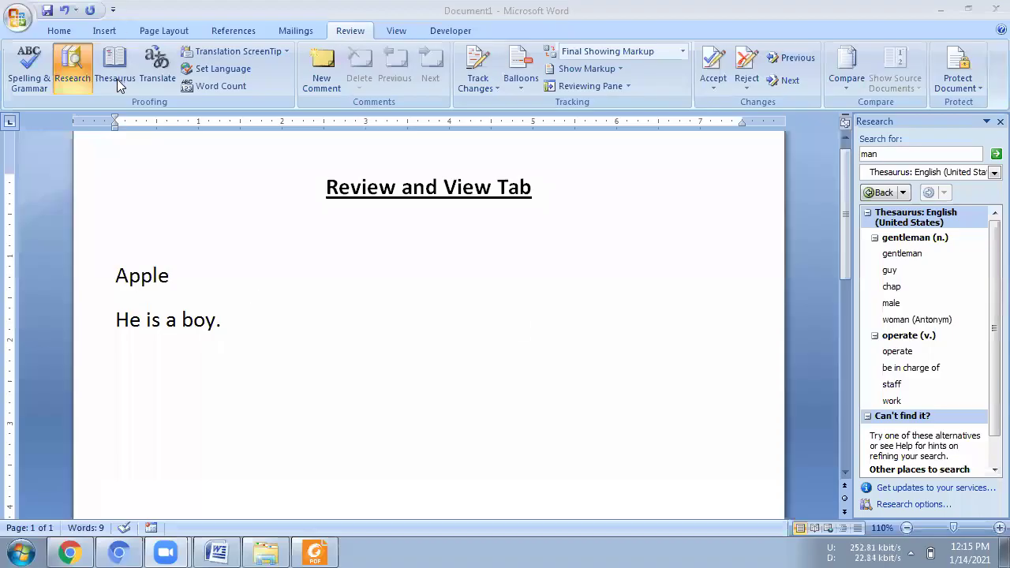
click(222, 341)
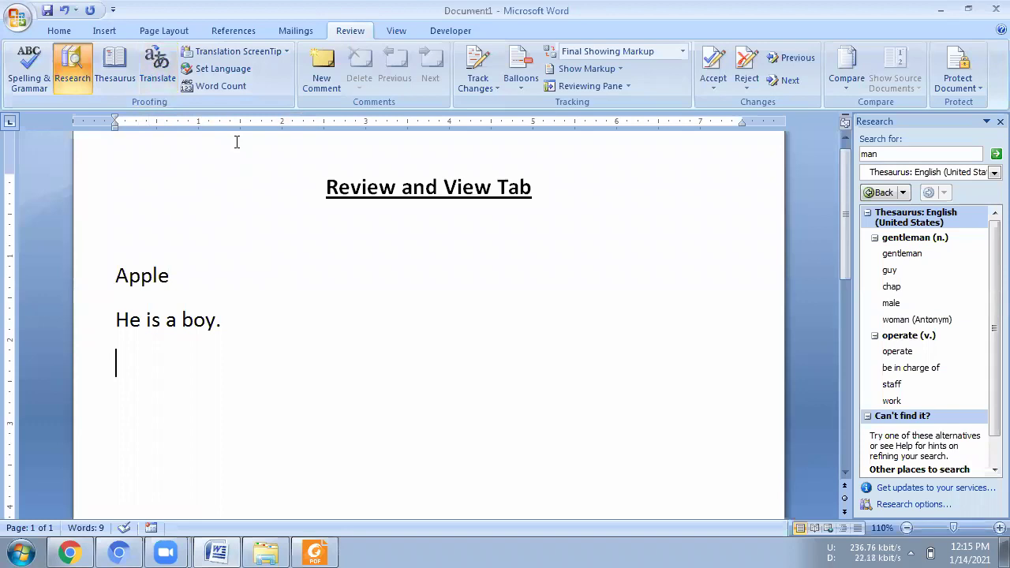
Translate 'man' with the target language set to Hindi (India).
click(161, 76)
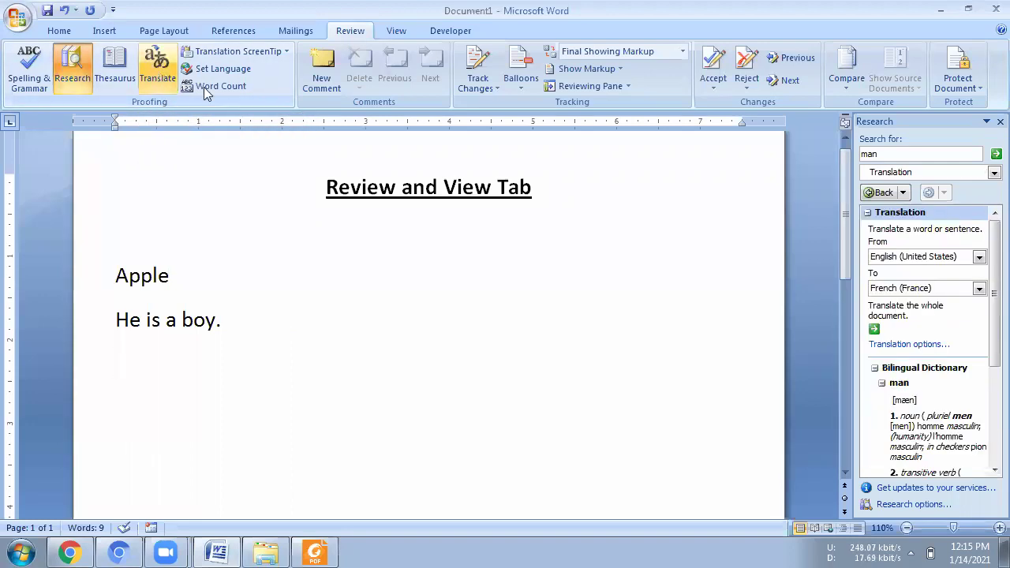
click(893, 291)
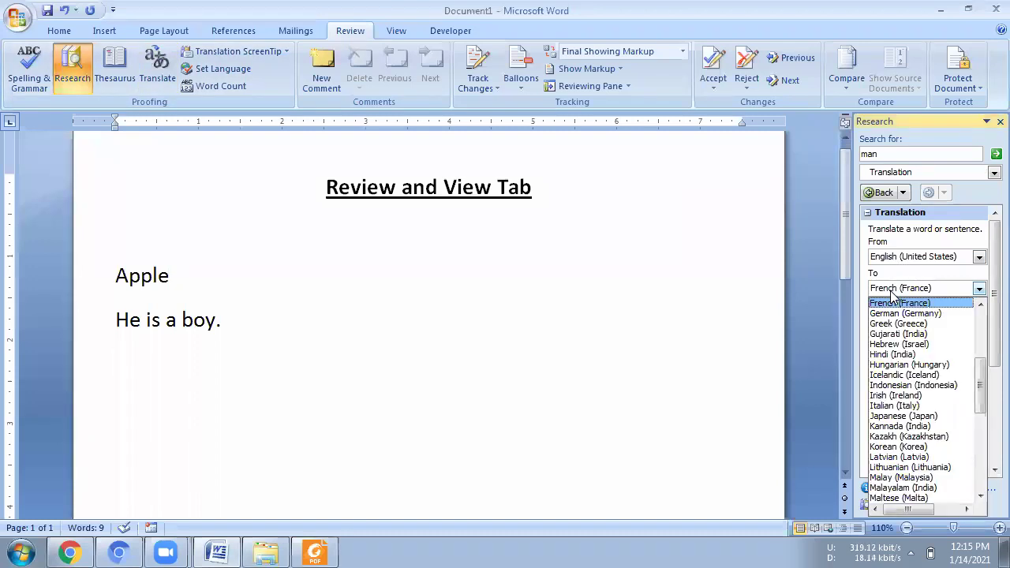
click(890, 355)
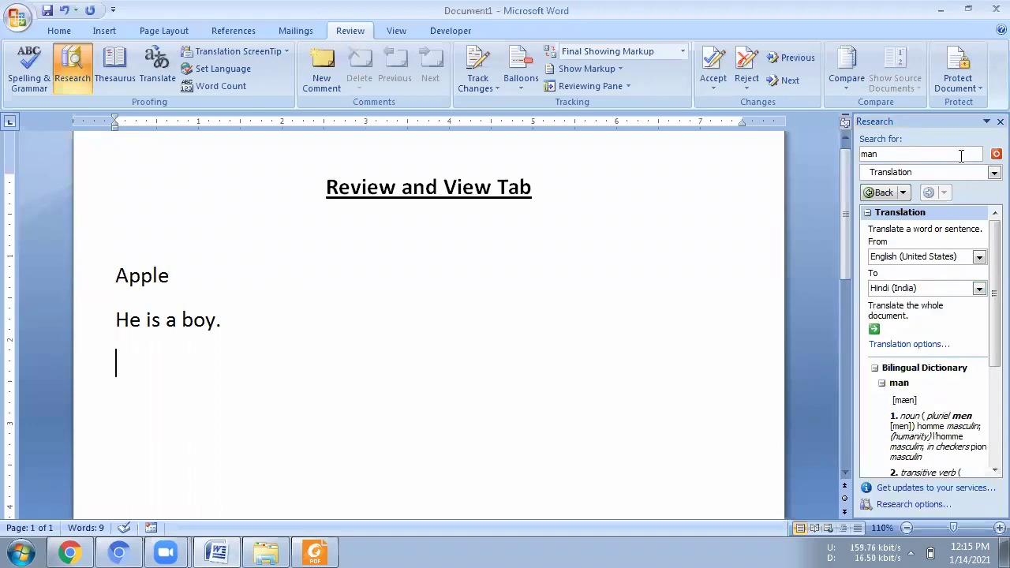
click(989, 155)
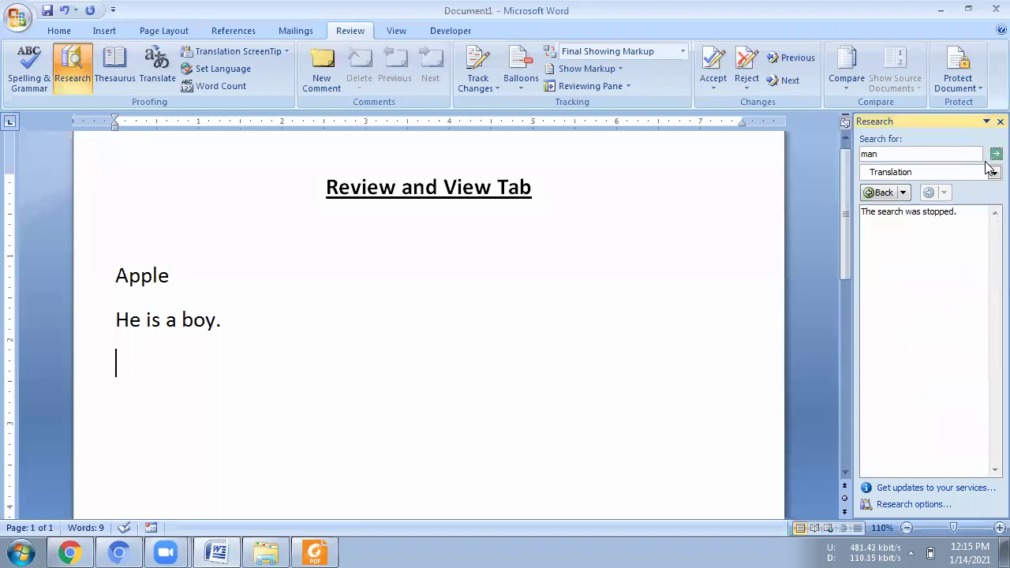
click(999, 122)
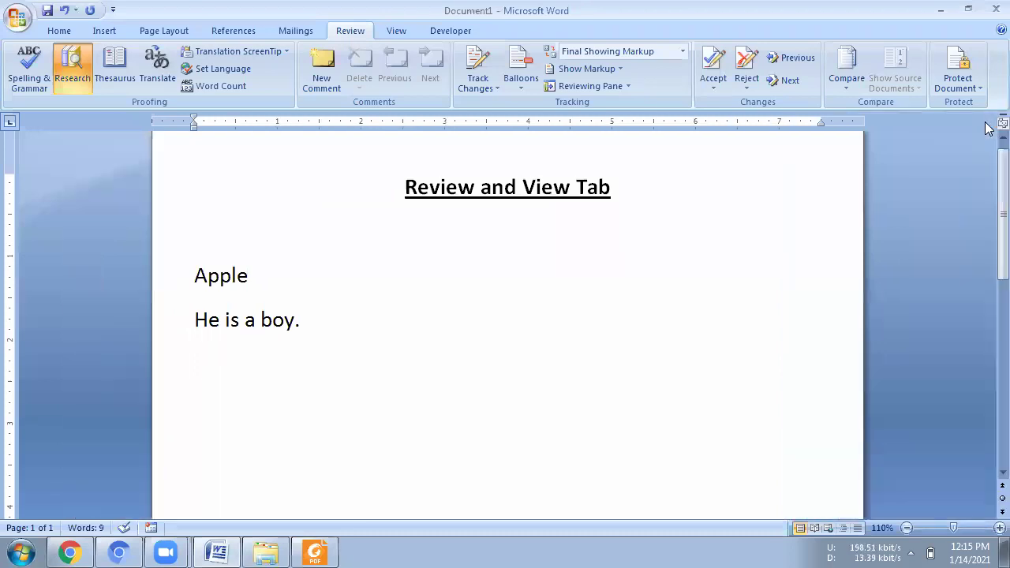
click(162, 67)
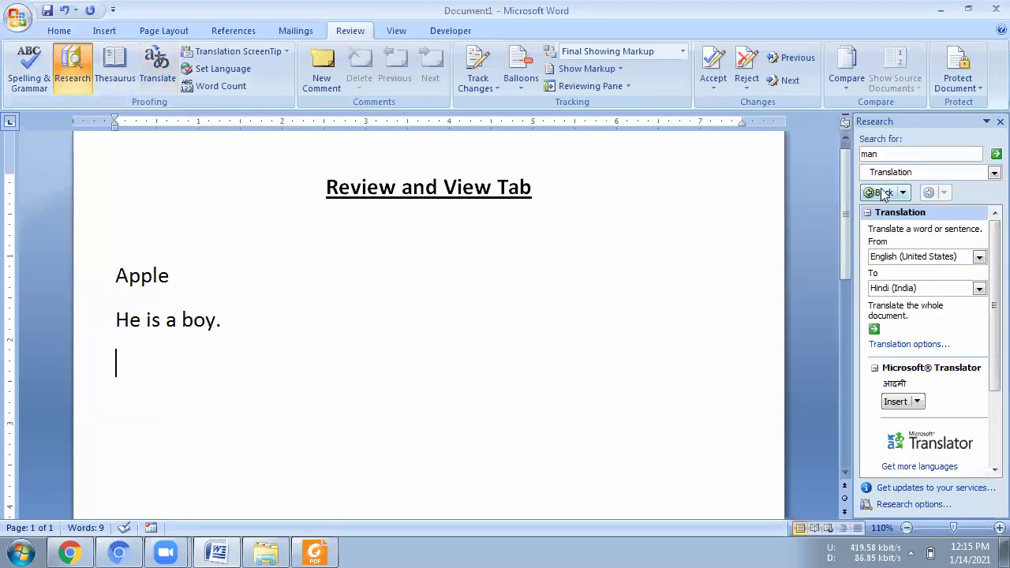
Confirm sending the whole document for Hindi translation and minimize the Internet Explorer result.
click(874, 330)
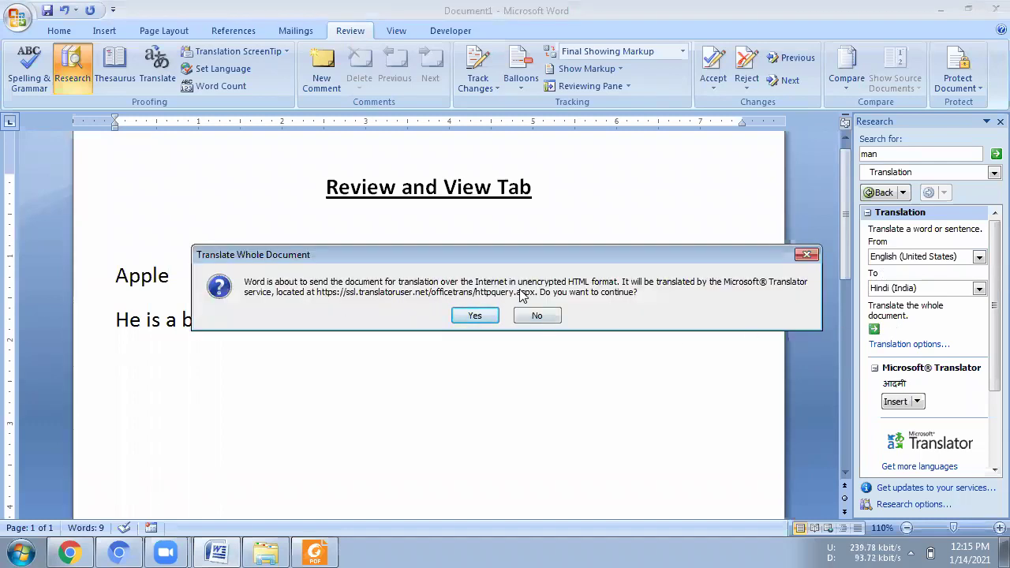
click(488, 317)
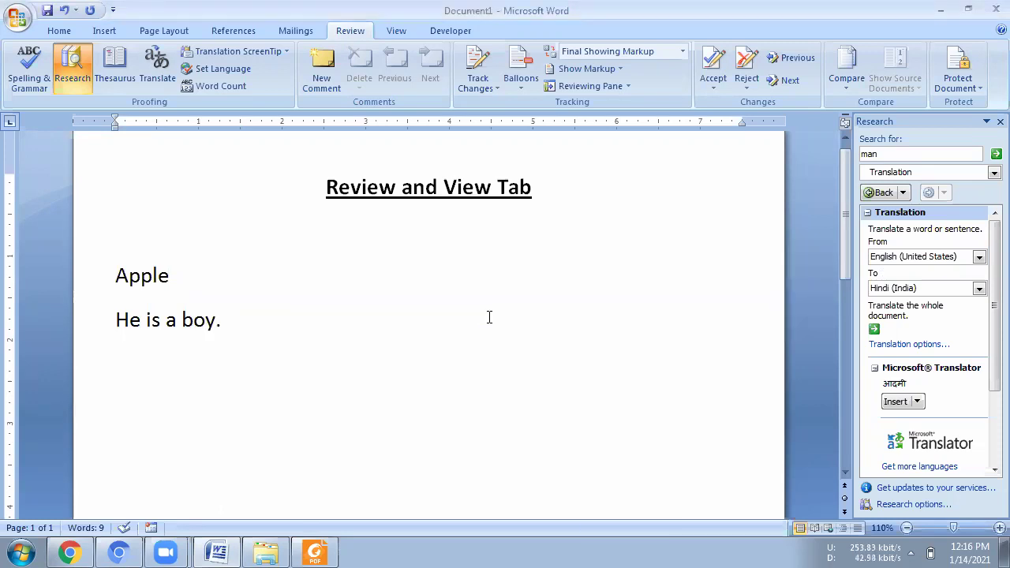
click(916, 371)
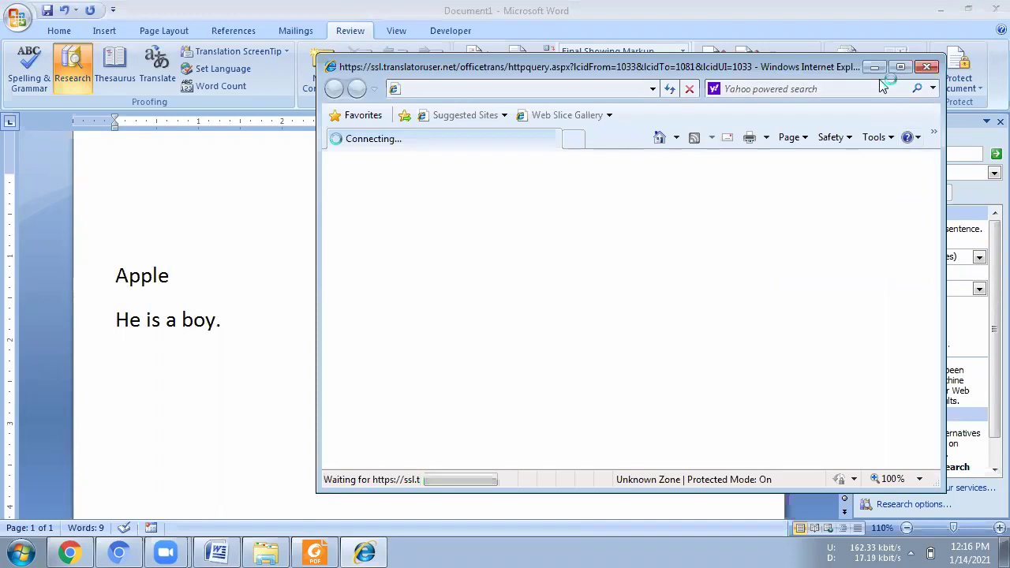
click(875, 67)
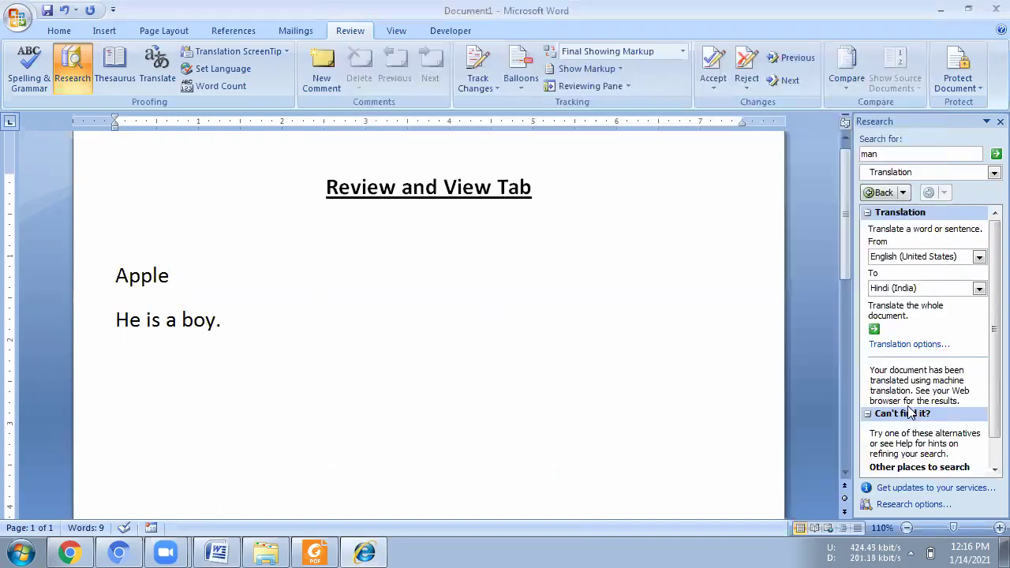
scroll(931, 376, down, 1)
scroll(939, 376, up, 1)
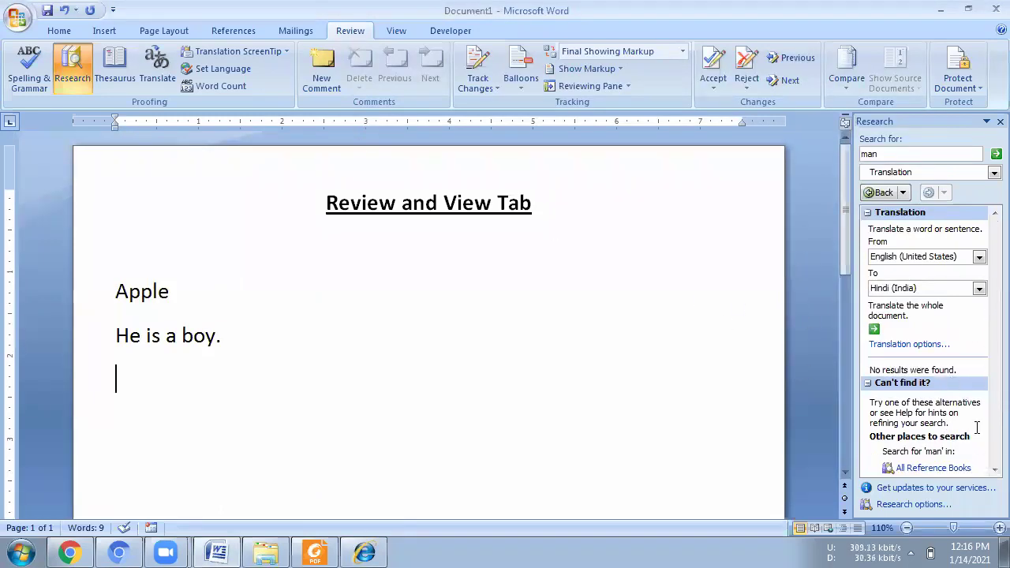
Insert the Microsoft Translator result आदमी into the document and select it.
scroll(971, 448, down, 1)
scroll(969, 448, up, 1)
click(156, 71)
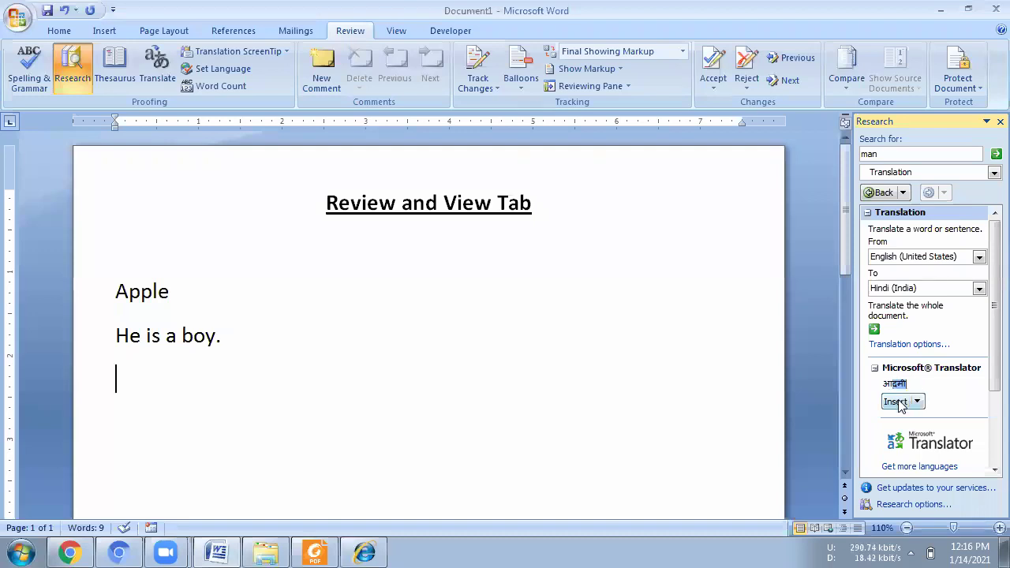
click(897, 402)
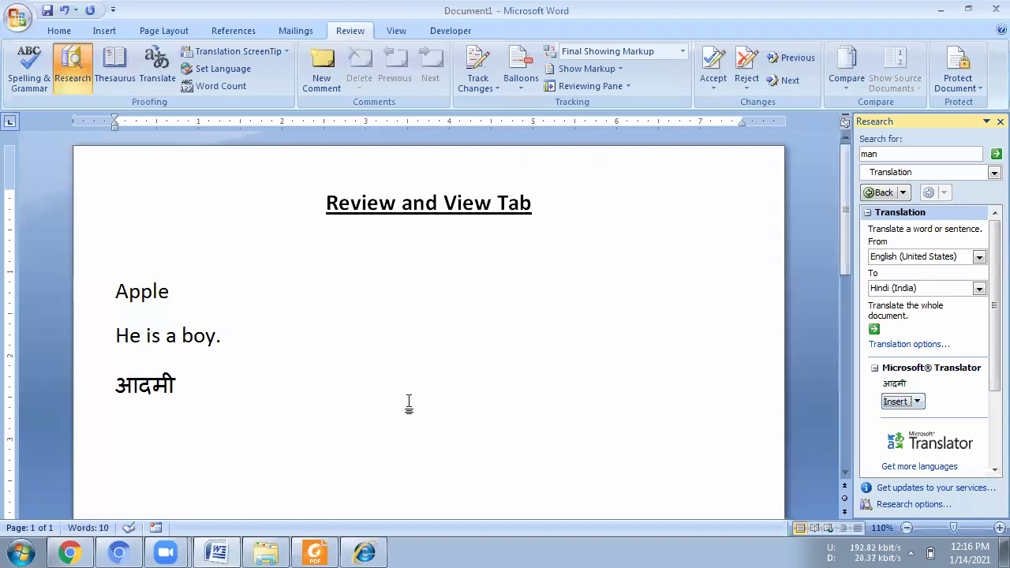
mouse_move(180, 385)
mouse_down()
mouse_move(123, 386)
mouse_move(109, 403)
mouse_up()
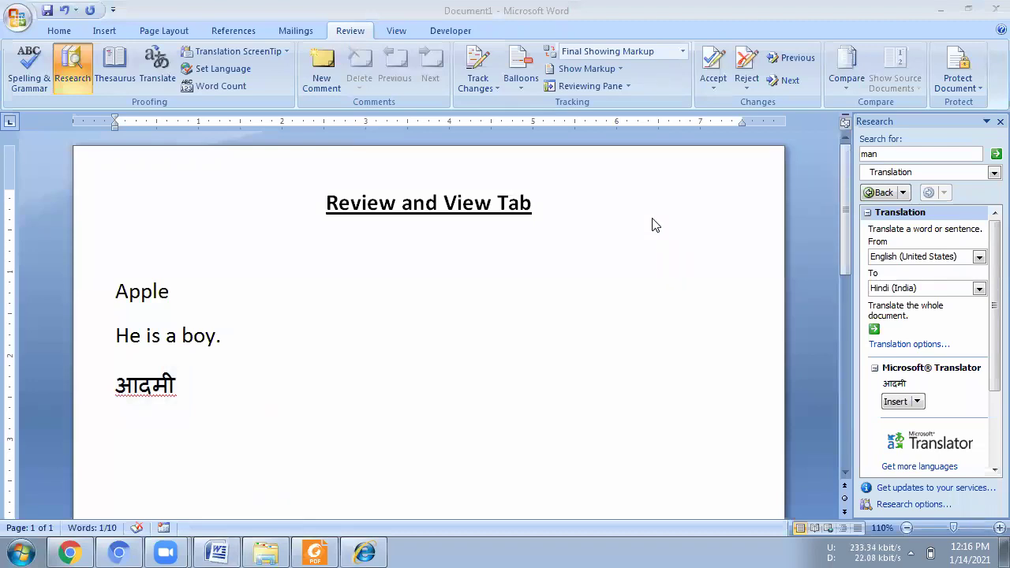
click(197, 395)
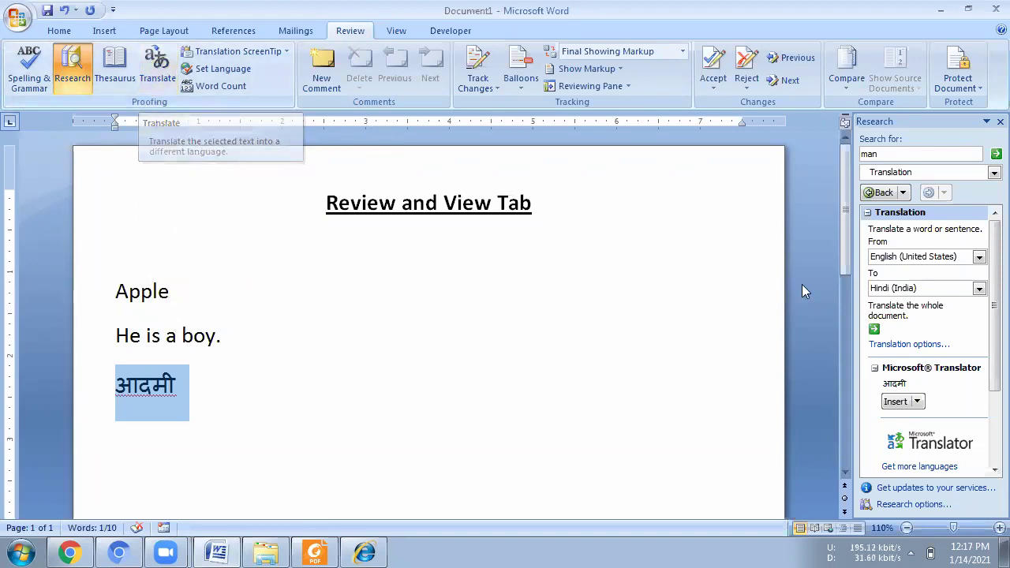
click(927, 289)
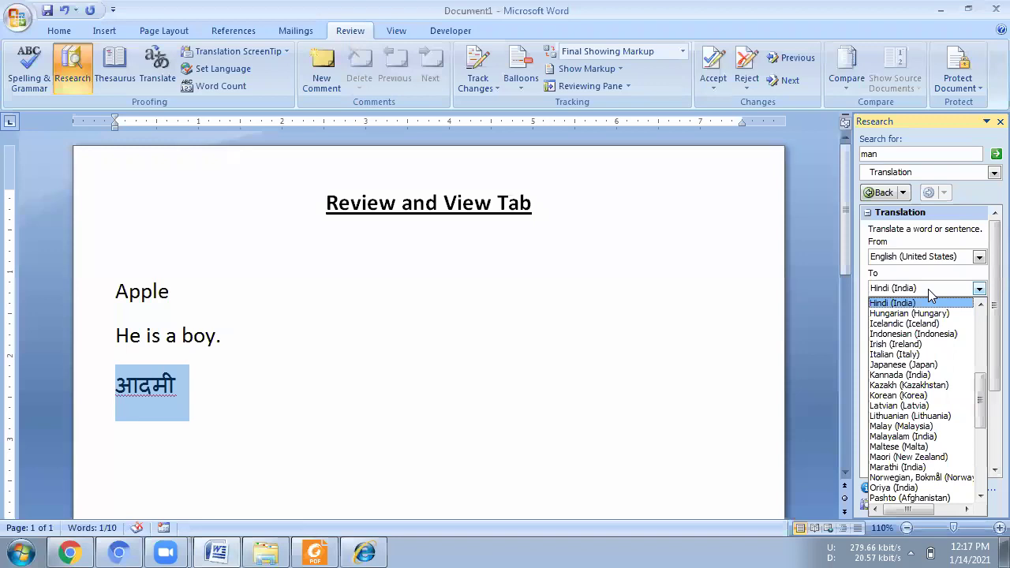
click(928, 289)
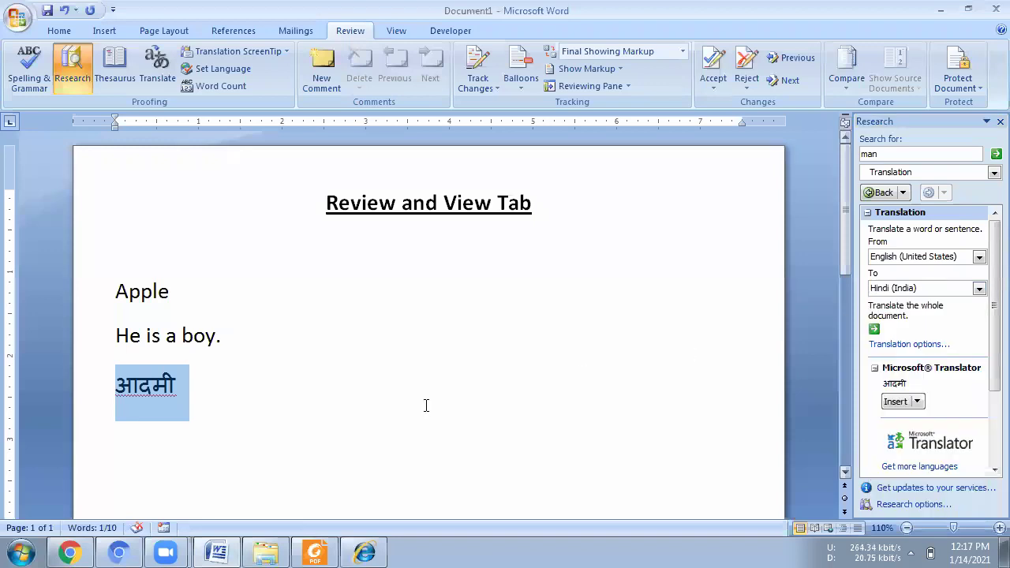
click(231, 417)
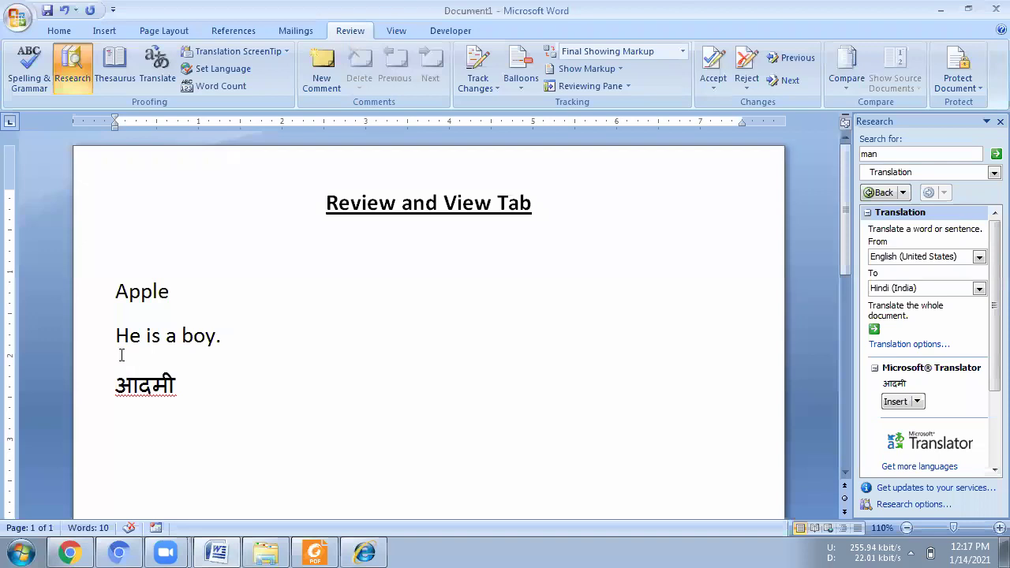
click(270, 49)
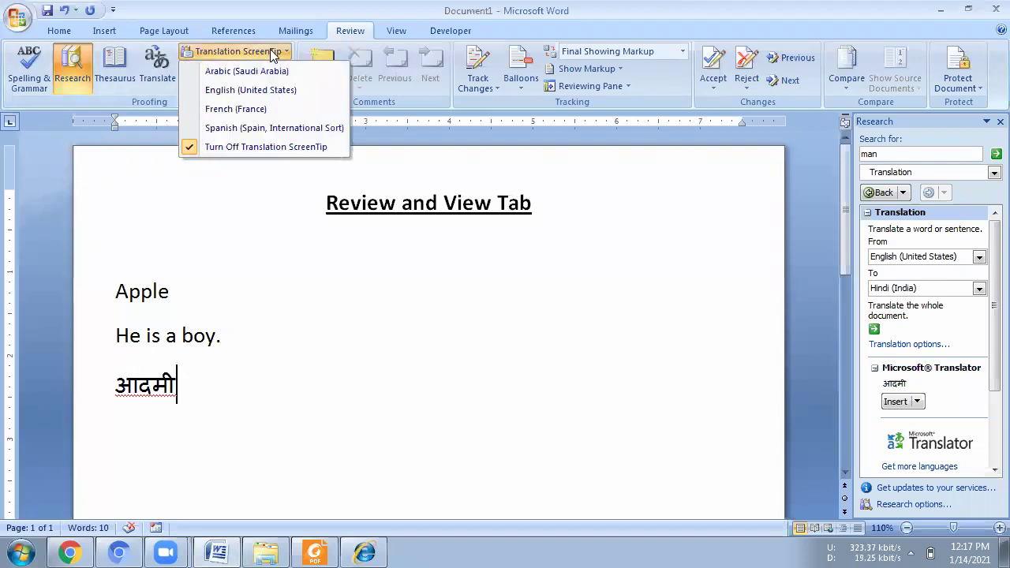
click(269, 49)
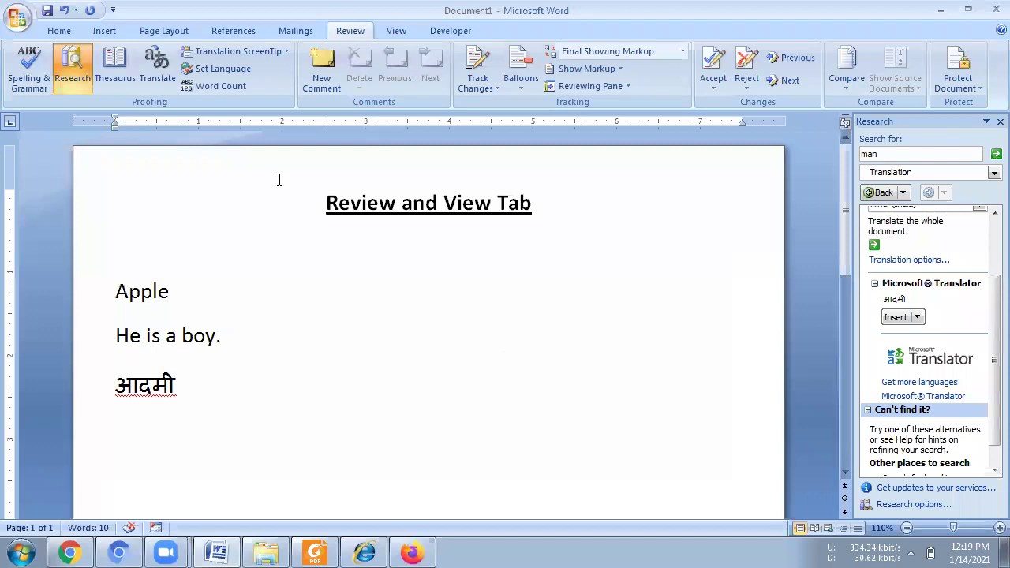
Close the Research pane, leaving the document with Apple, He is a boy. and आदमी.
click(999, 122)
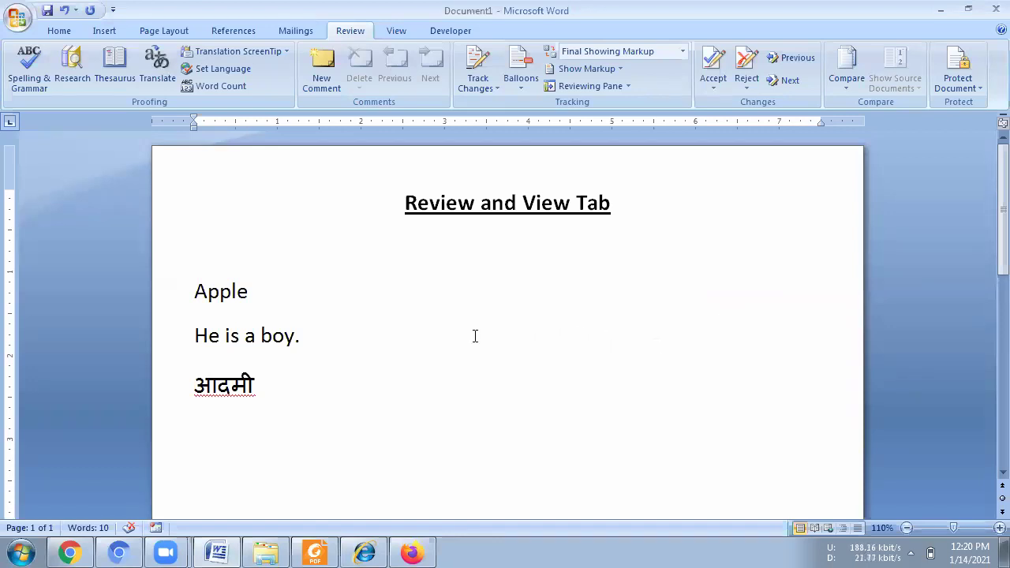
Select the three sample lines and replace them with =rand(2,3) filler paragraphs.
drag(300, 386, 178, 313)
text(=rand()
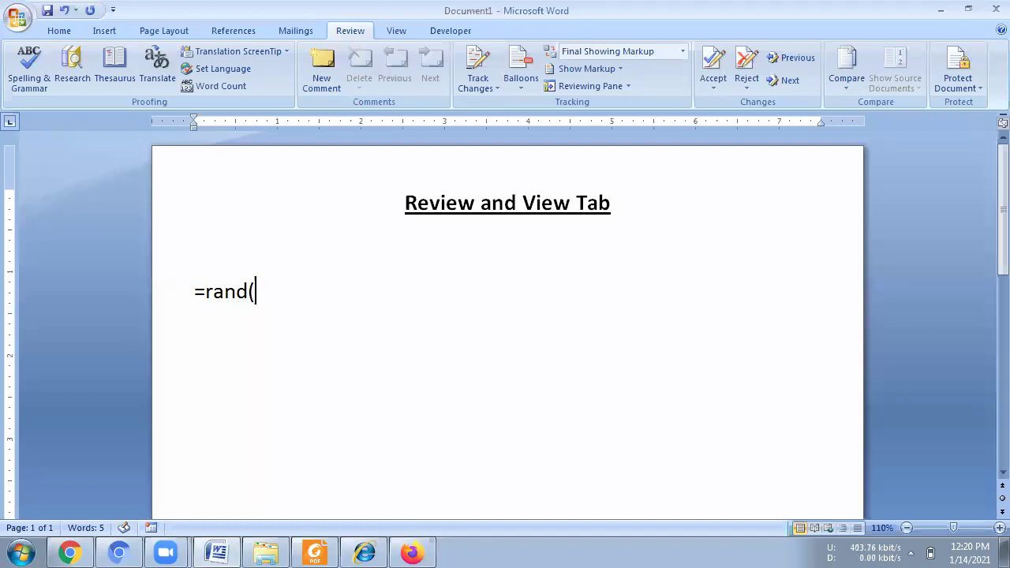
text(2,3))
key(Return)
scroll(261, 355, up, 3)
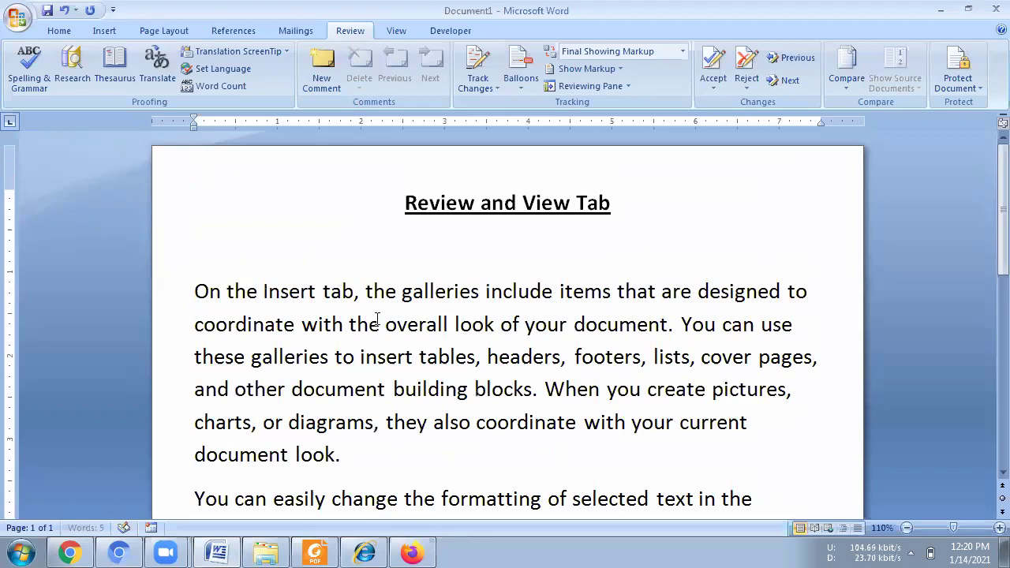
scroll(383, 315, down, 2)
scroll(400, 344, down, 1)
scroll(407, 357, down, 2)
scroll(405, 354, up, 2)
scroll(315, 296, up, 2)
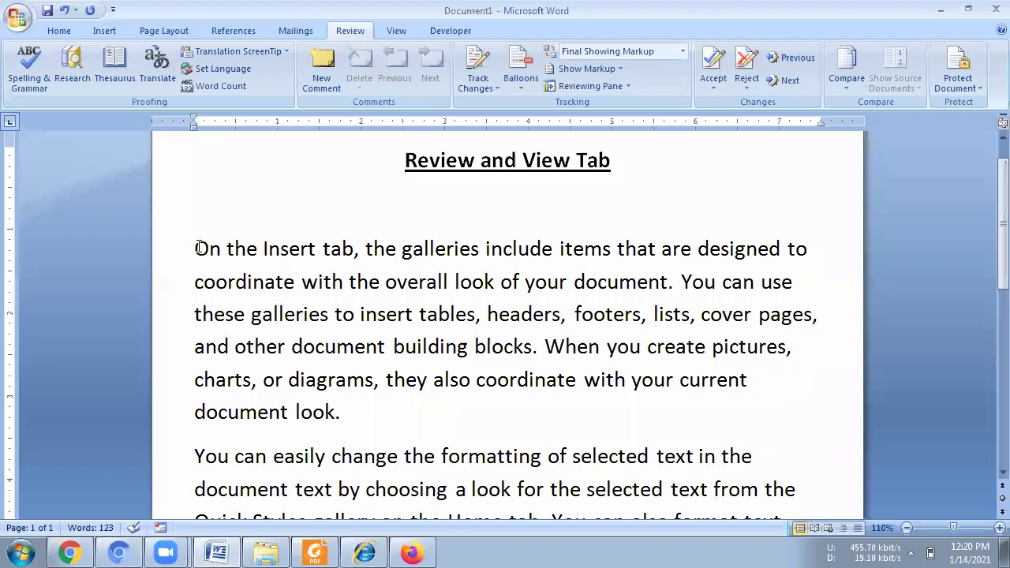
Select both filler paragraphs and check their Word Count: 119 words, 2 paragraphs, 12 lines.
scroll(469, 427, down, 3)
shift+click(470, 426)
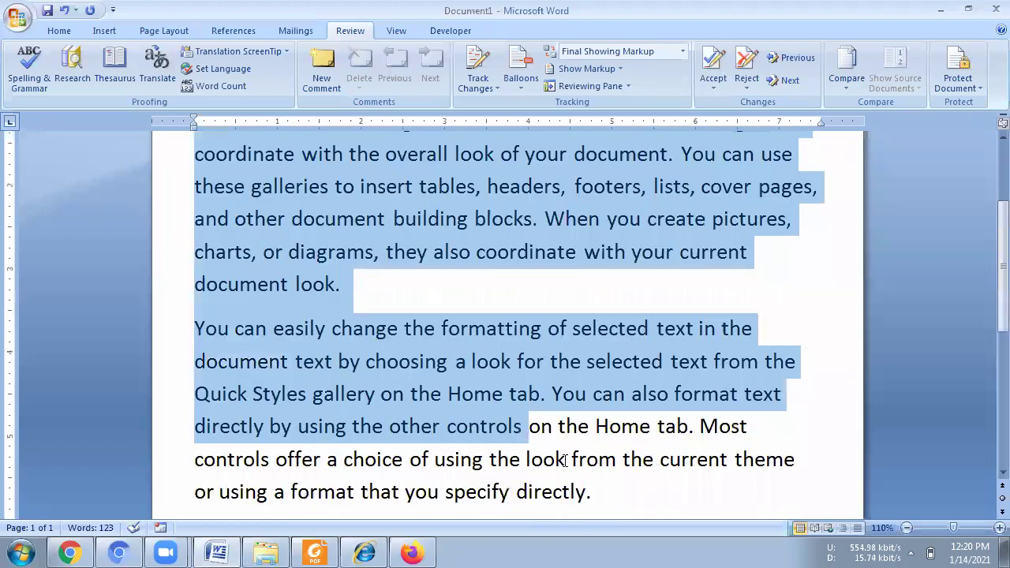
shift+click(608, 490)
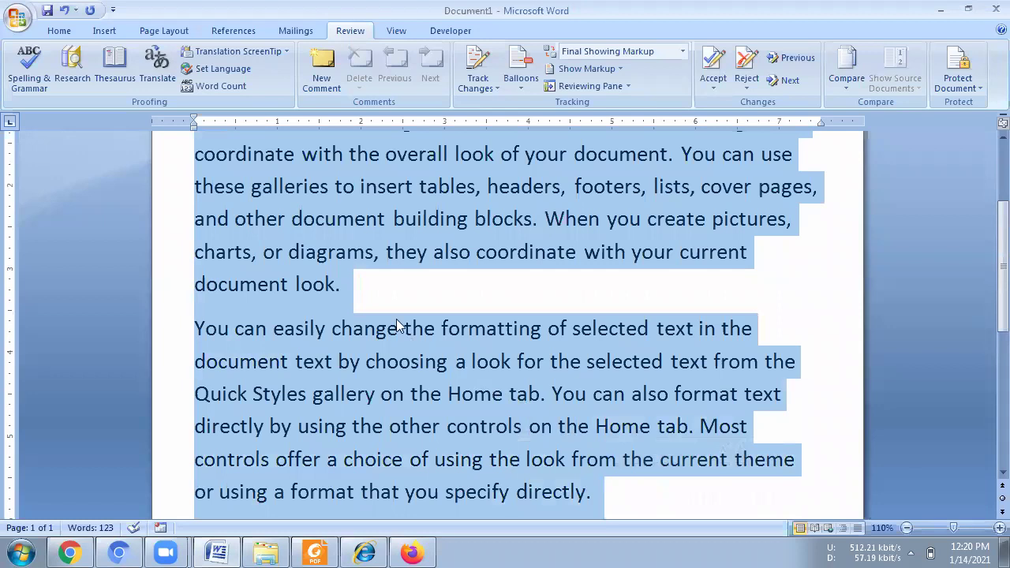
click(226, 85)
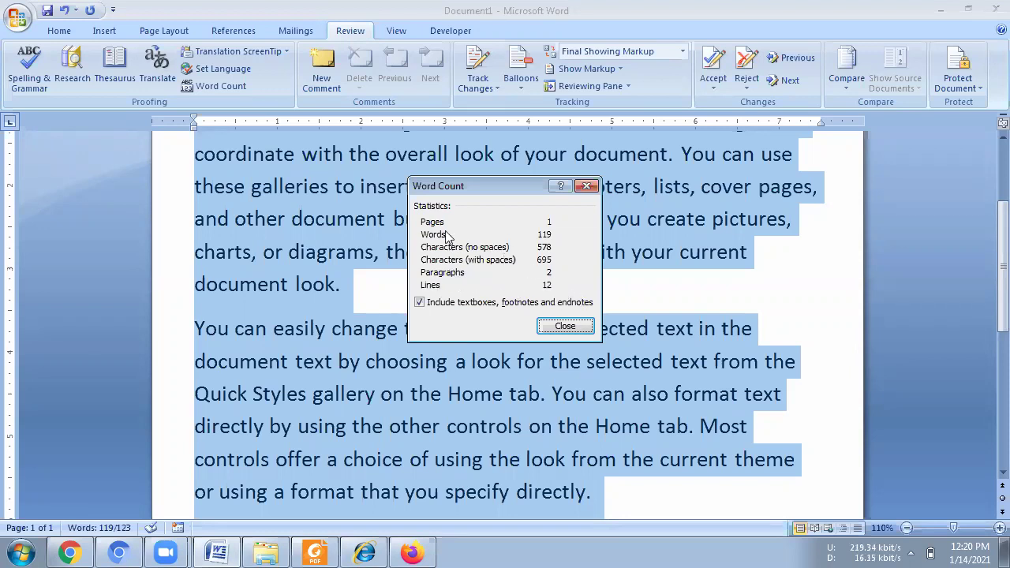
click(592, 188)
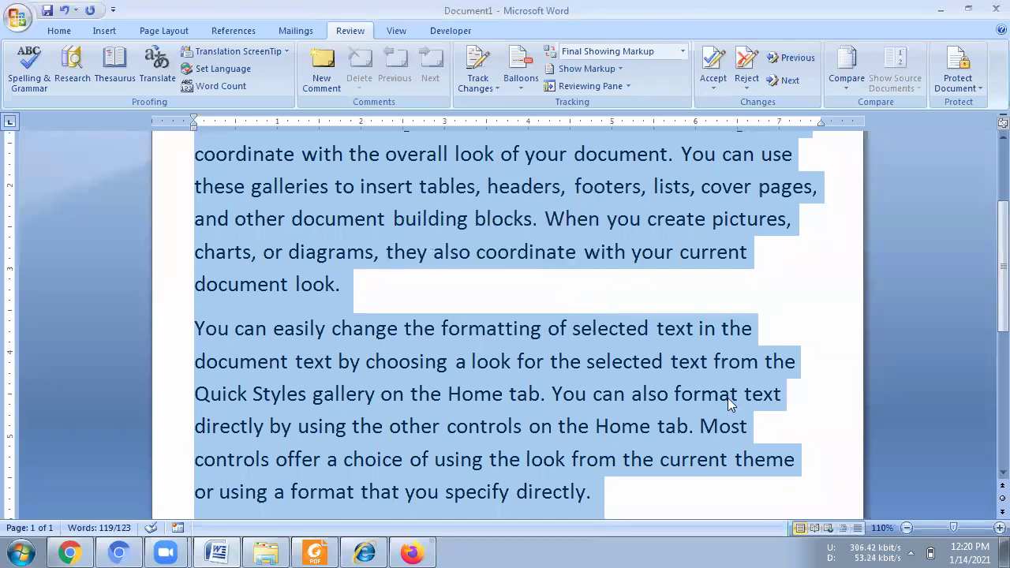
click(907, 528)
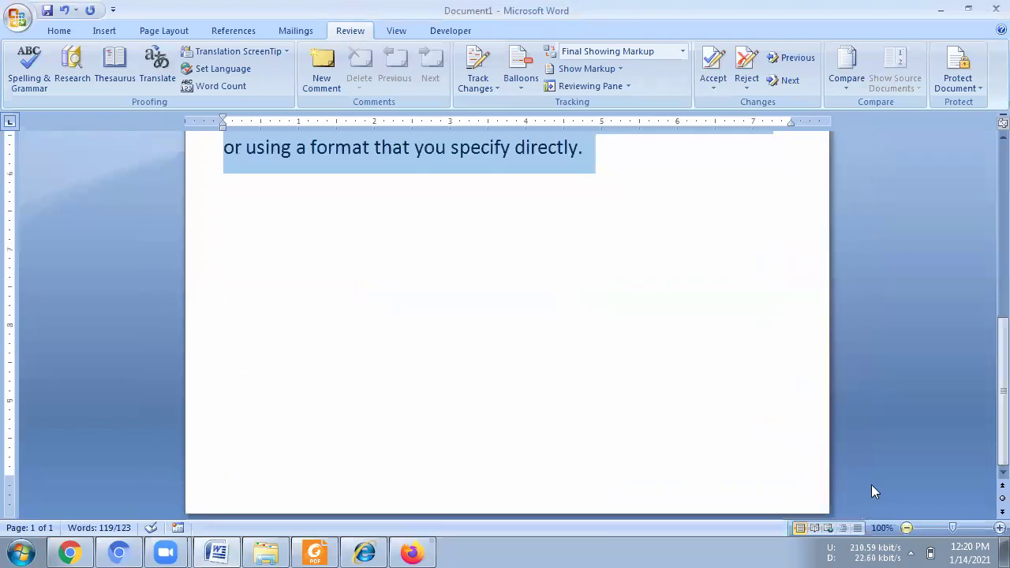
Zoom out to 60%, recheck the 119-word count in the status bar, then zoom back in.
ctrl+scroll(670, 298, down, 2)
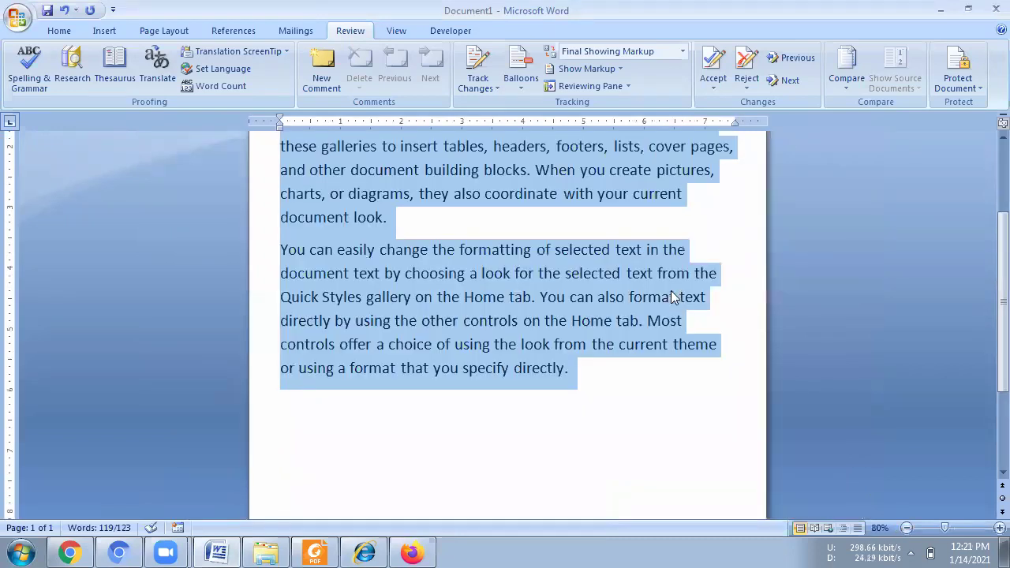
scroll(671, 297, up, 1)
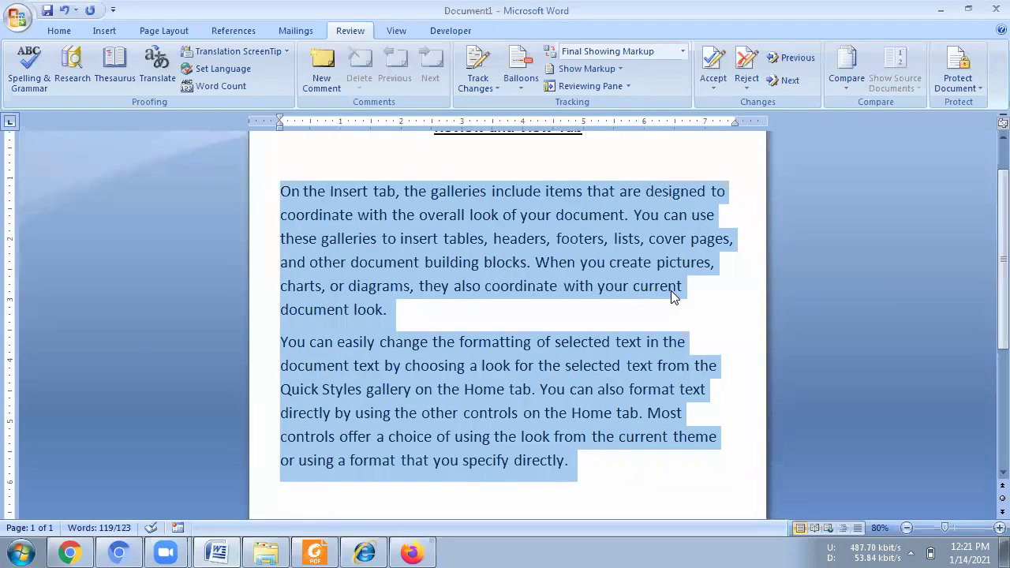
click(907, 529)
click(907, 529)
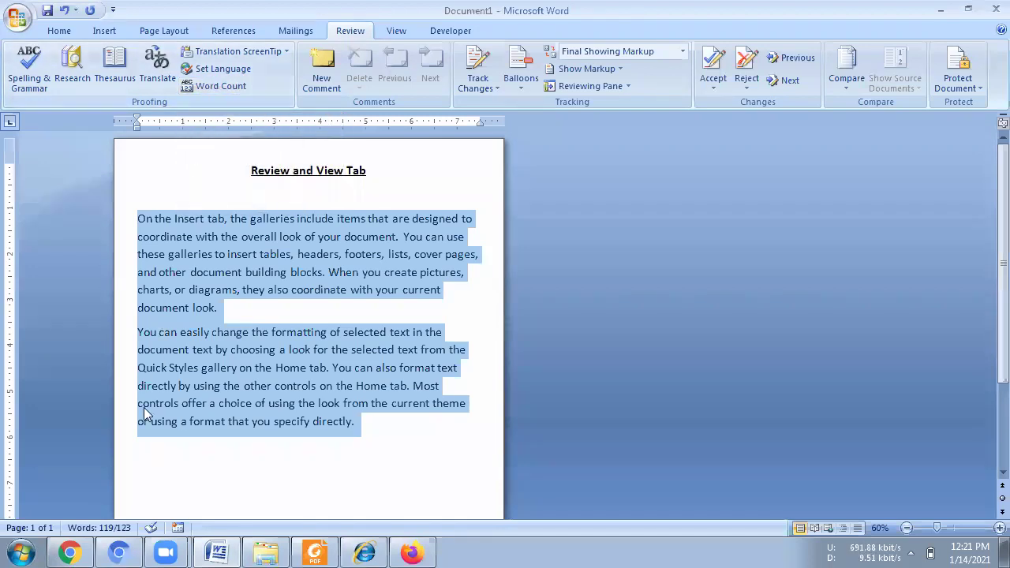
click(98, 528)
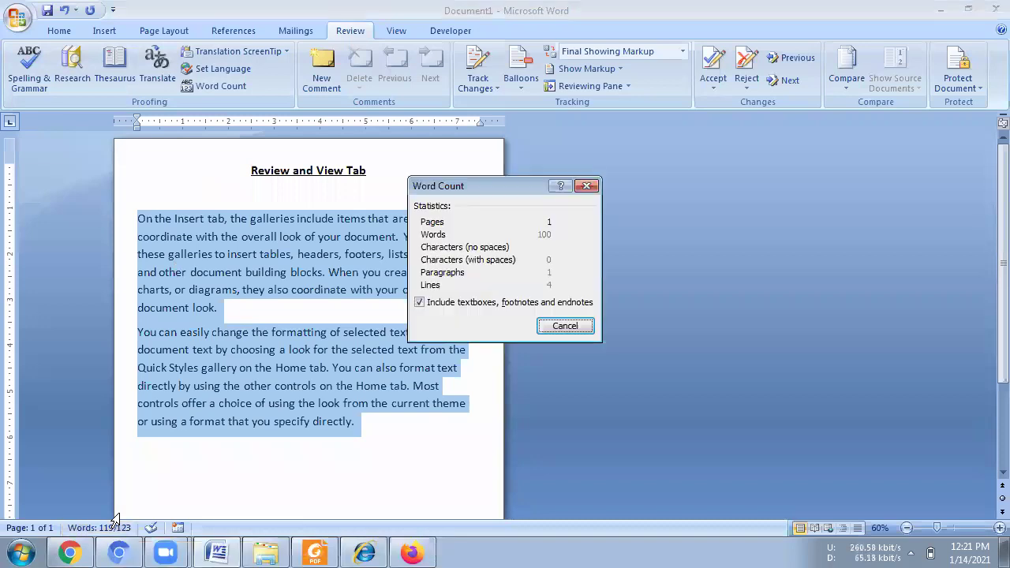
click(586, 186)
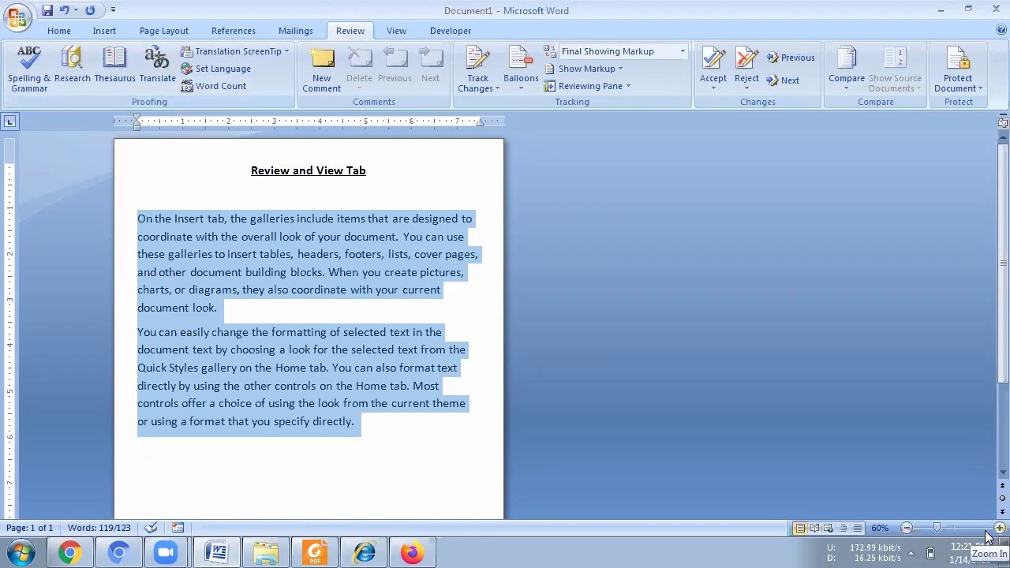
drag(937, 534, 939, 533)
scroll(593, 355, up, 2)
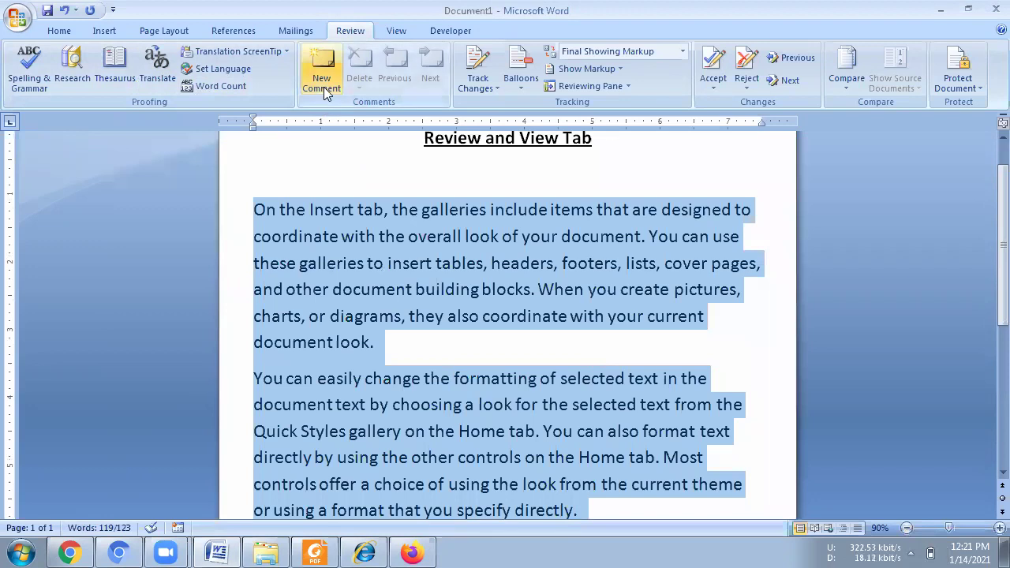
Type COVID-19 before 'galleries' in the first sentence of the first paragraph.
click(418, 290)
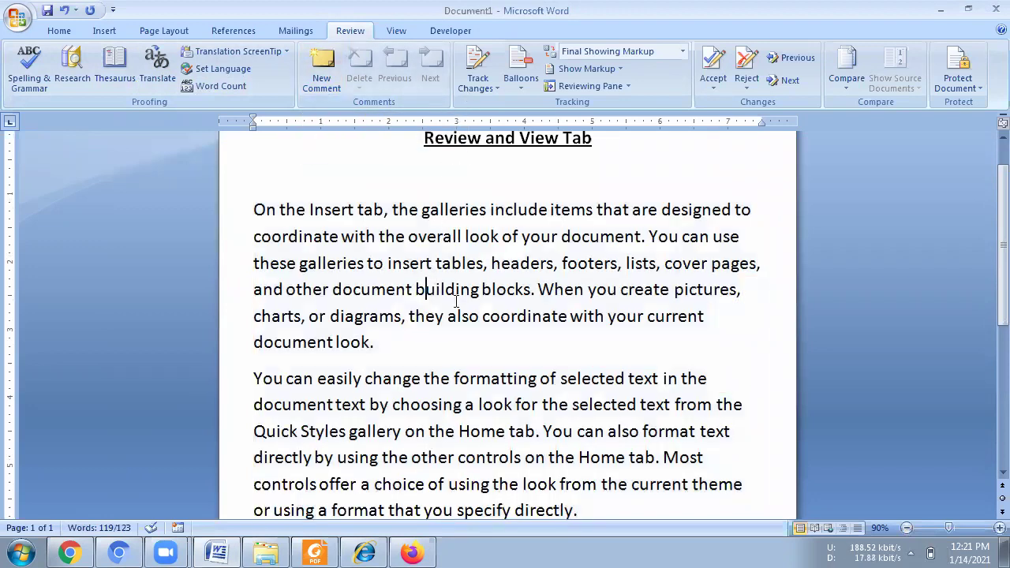
scroll(449, 297, up, 1)
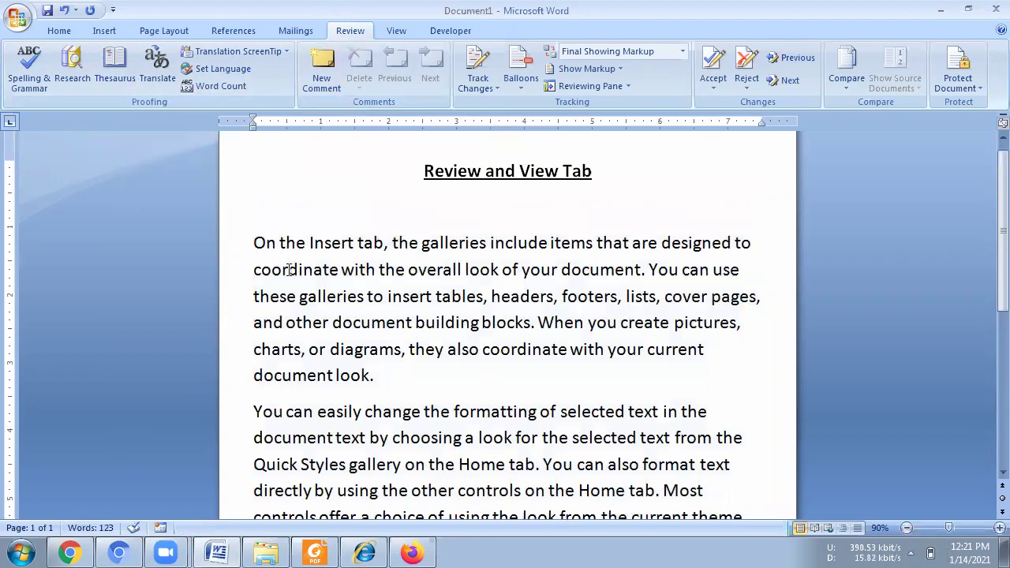
scroll(302, 270, up, 1)
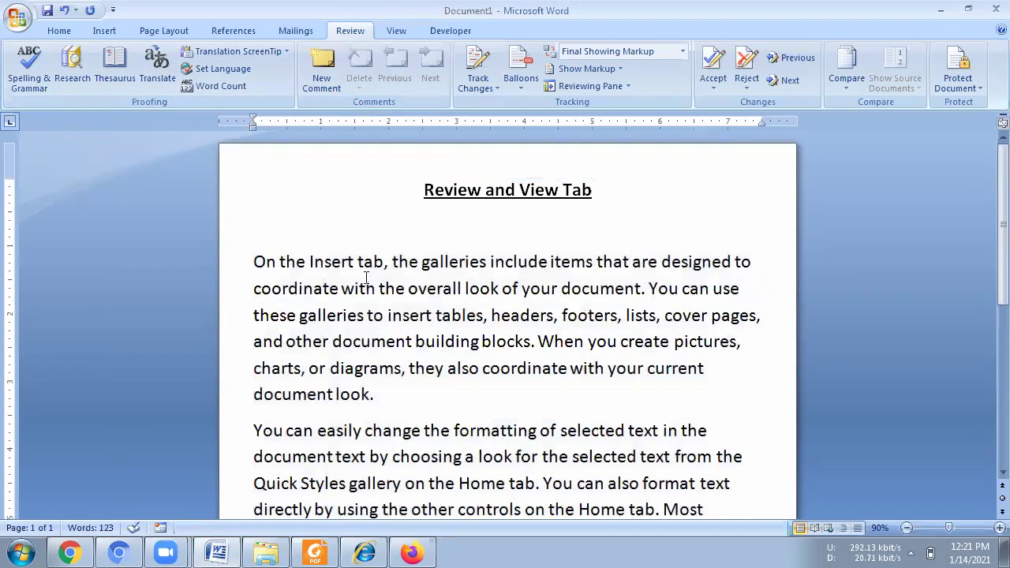
click(422, 263)
text(CO)
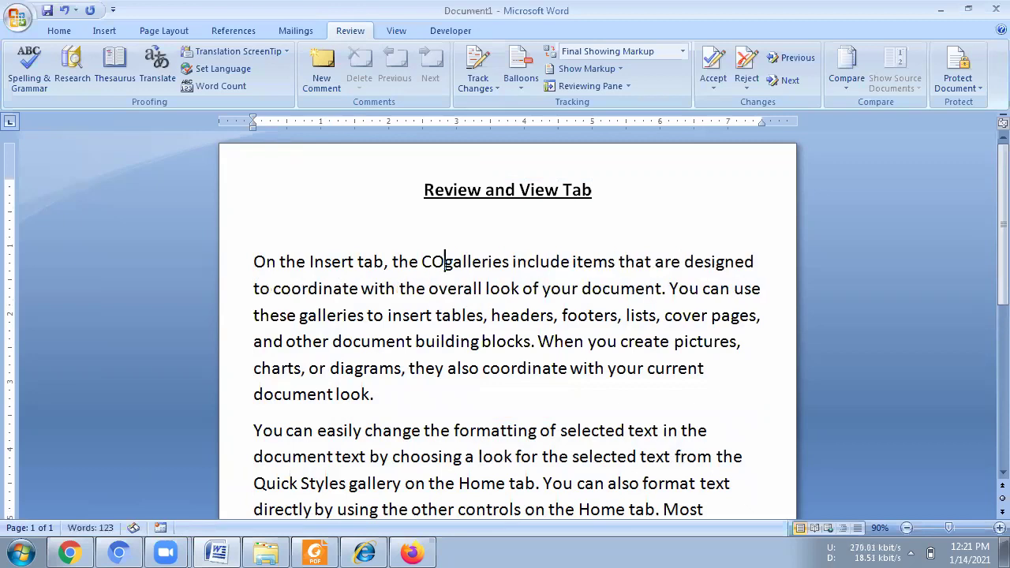
text(VI-19)
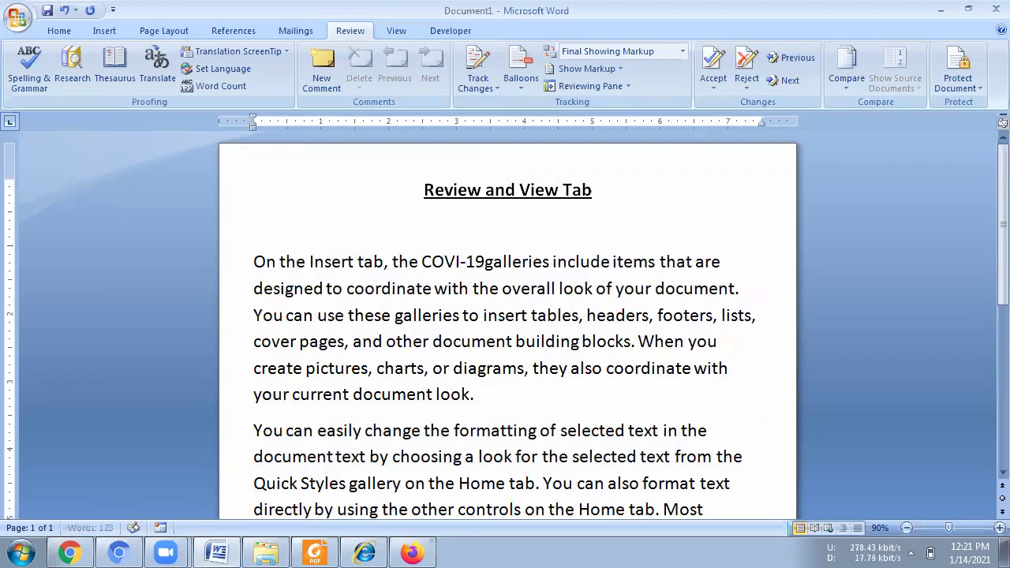
click(457, 263)
text(D)
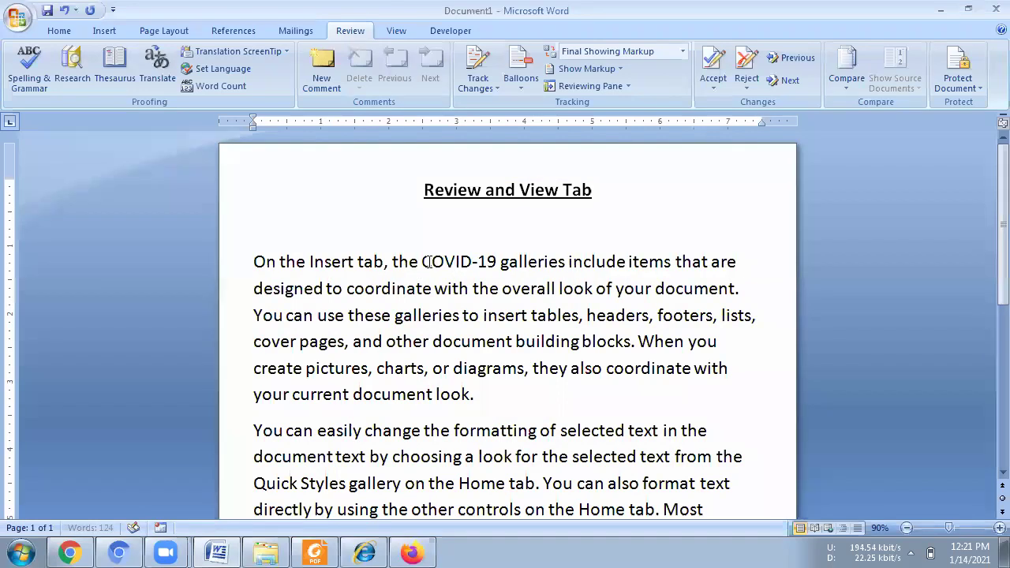
Make the inserted COVID-19 bold.
drag(498, 261, 421, 261)
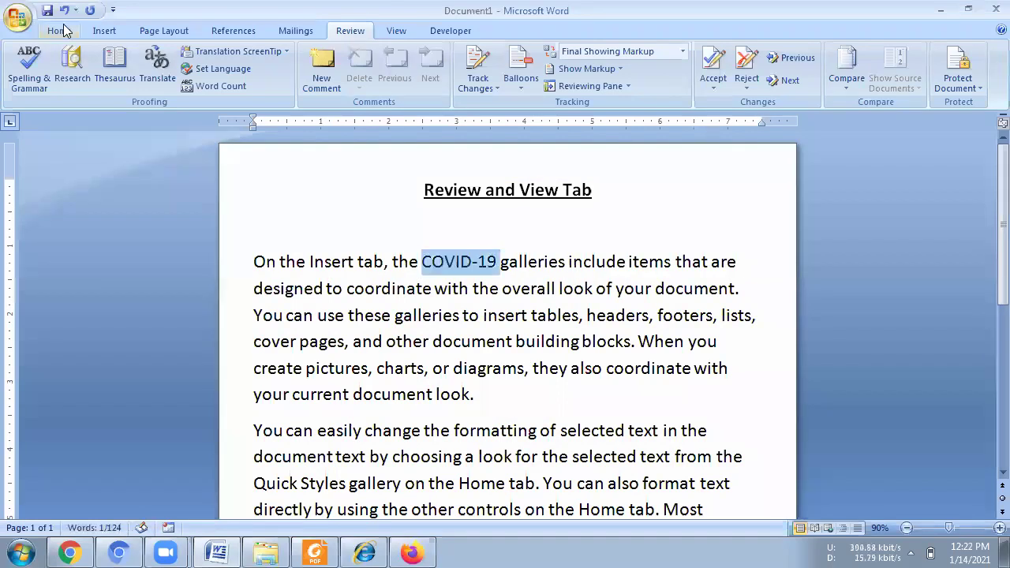
click(60, 30)
click(139, 84)
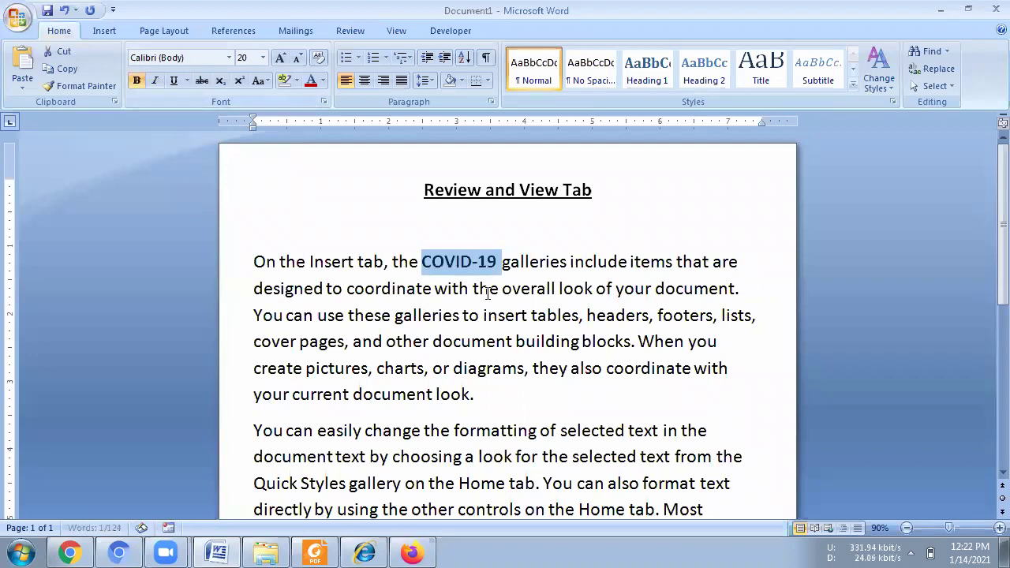
click(483, 292)
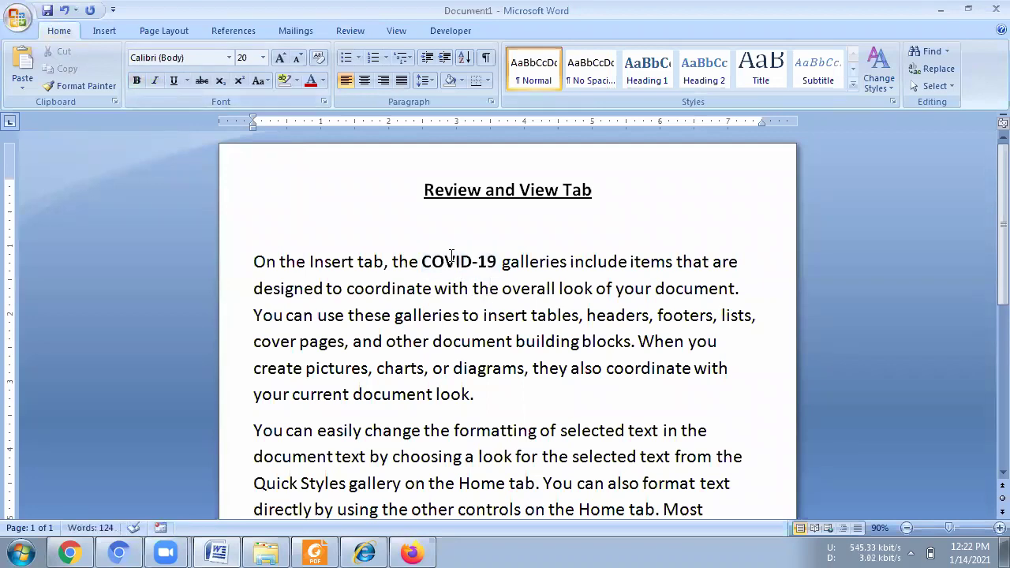
drag(423, 261, 497, 261)
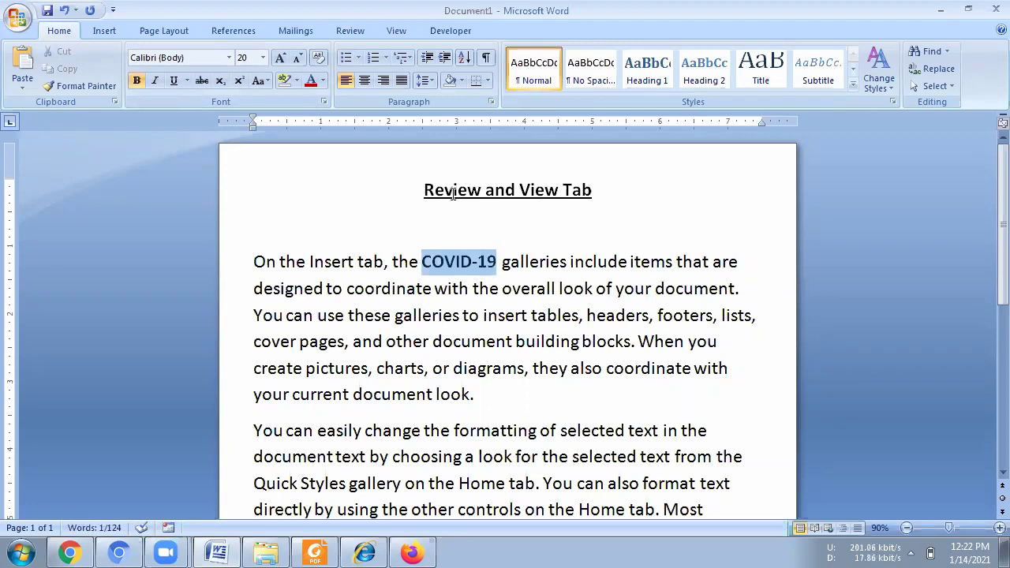
click(350, 30)
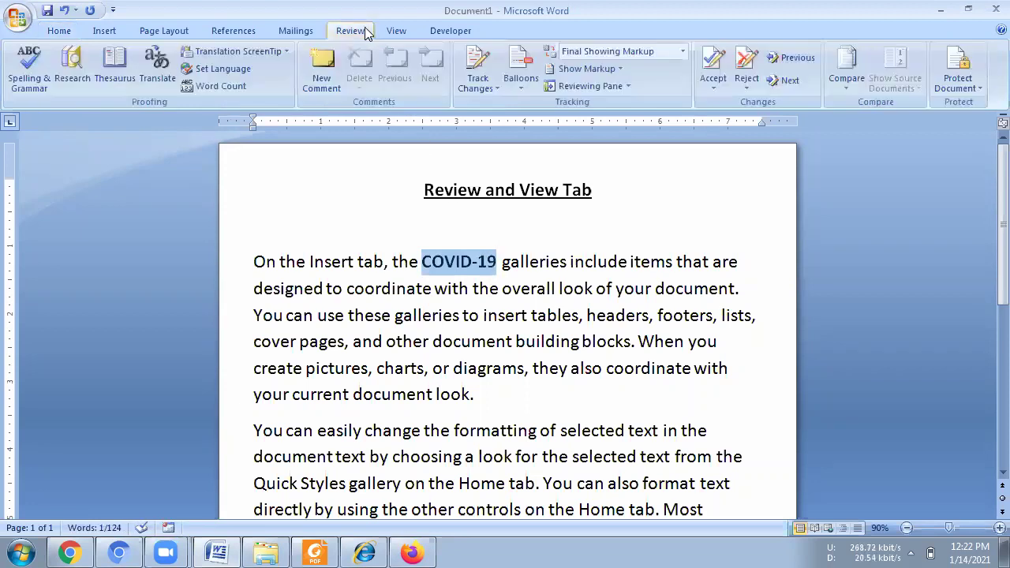
Add a comment 'virus' on COVID-19 and a comment 'hhhh' on the word 'these'.
click(328, 80)
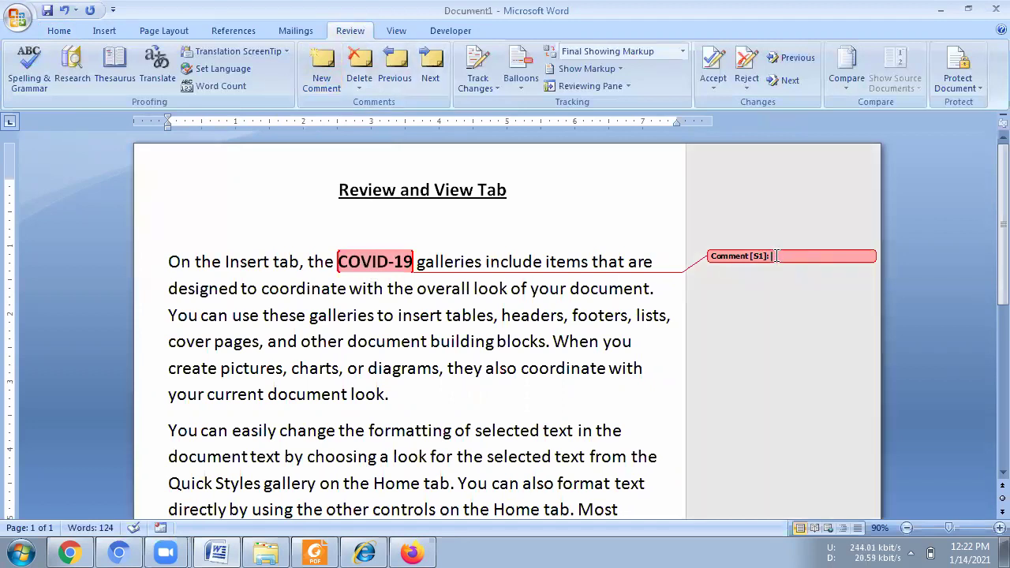
text(virus)
click(849, 298)
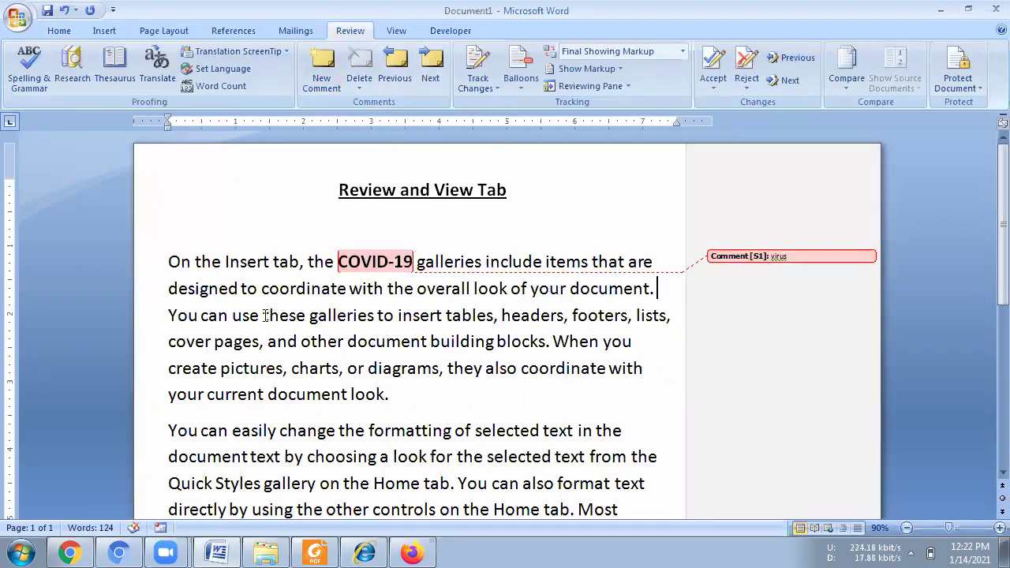
drag(264, 315, 307, 315)
click(315, 79)
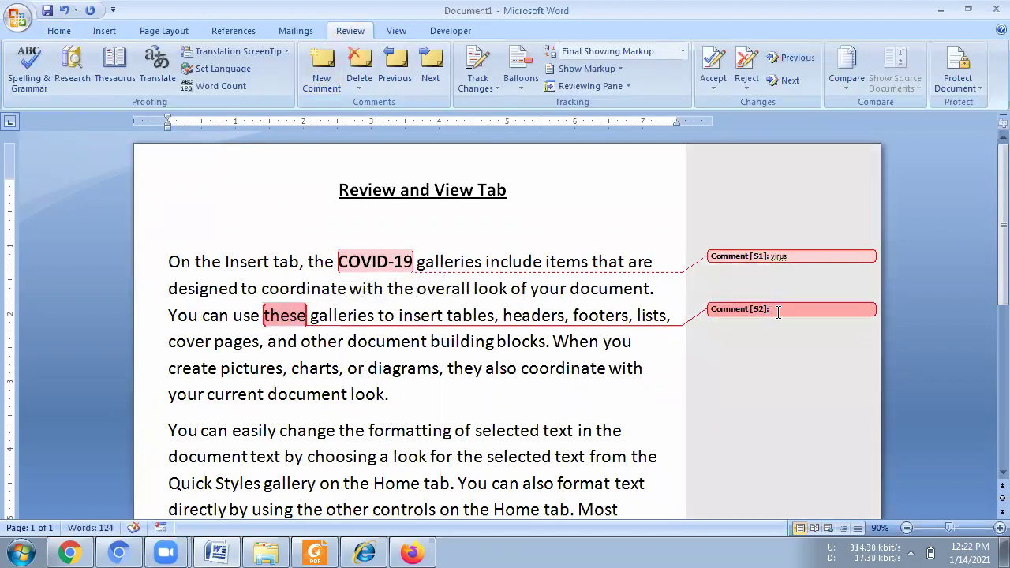
text(hhhh)
click(773, 373)
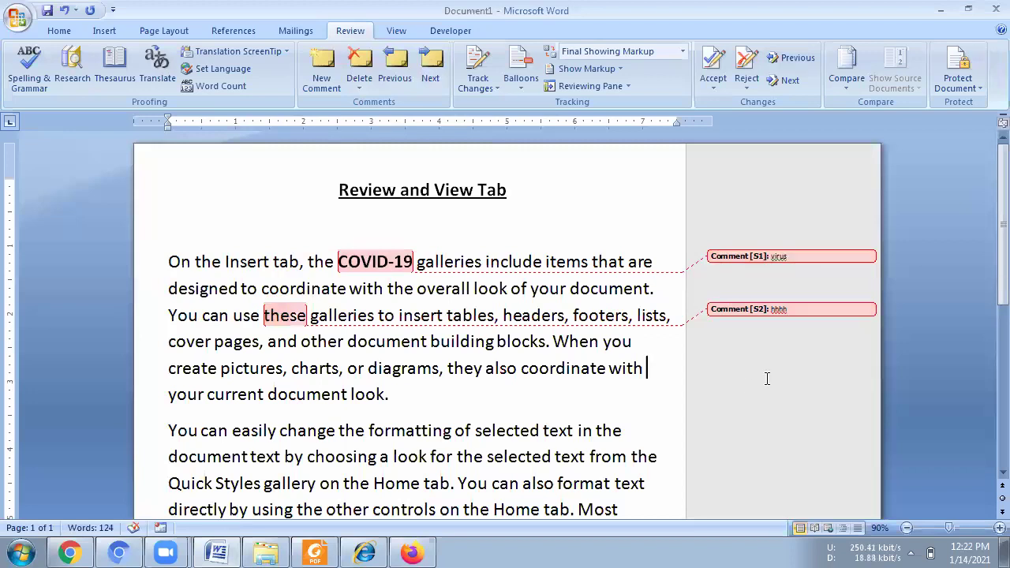
Add two new lines, 'Fgdfgd' and 'Dfgd rdd', to the COVID-19 comment.
scroll(351, 367, down, 2)
scroll(363, 347, down, 2)
scroll(365, 352, down, 2)
scroll(365, 352, up, 2)
scroll(361, 354, up, 5)
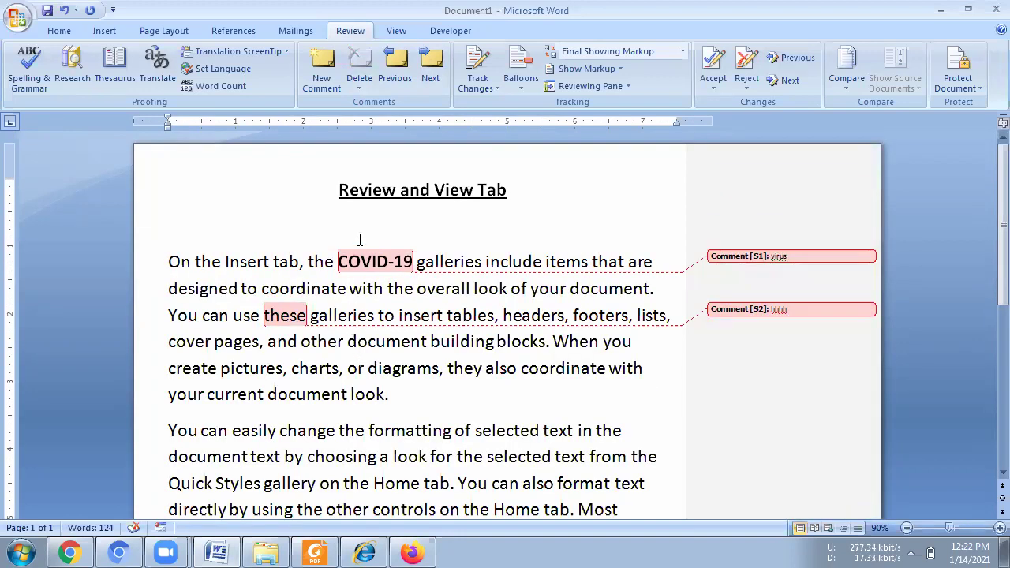
mouse_move(343, 265)
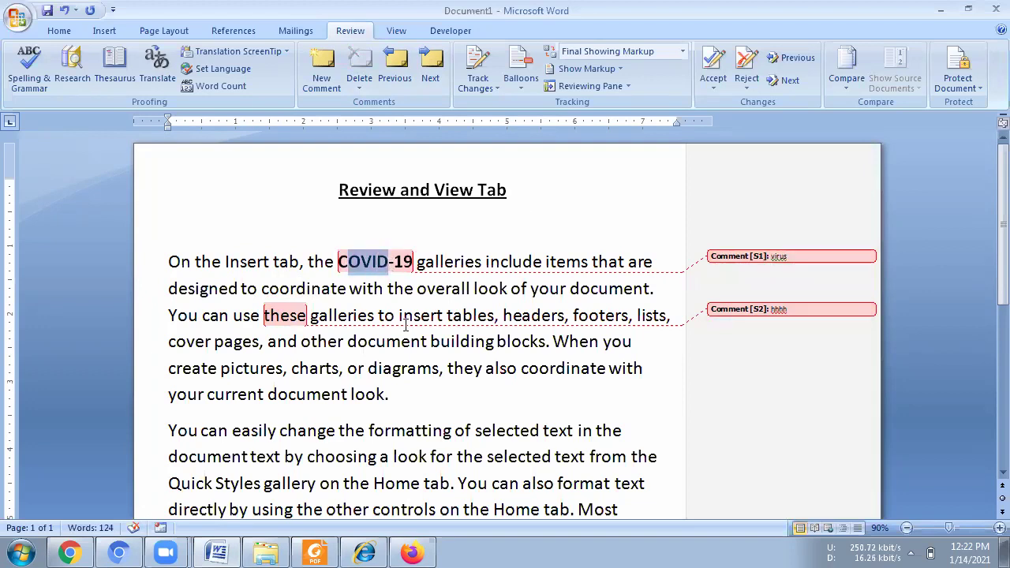
click(374, 264)
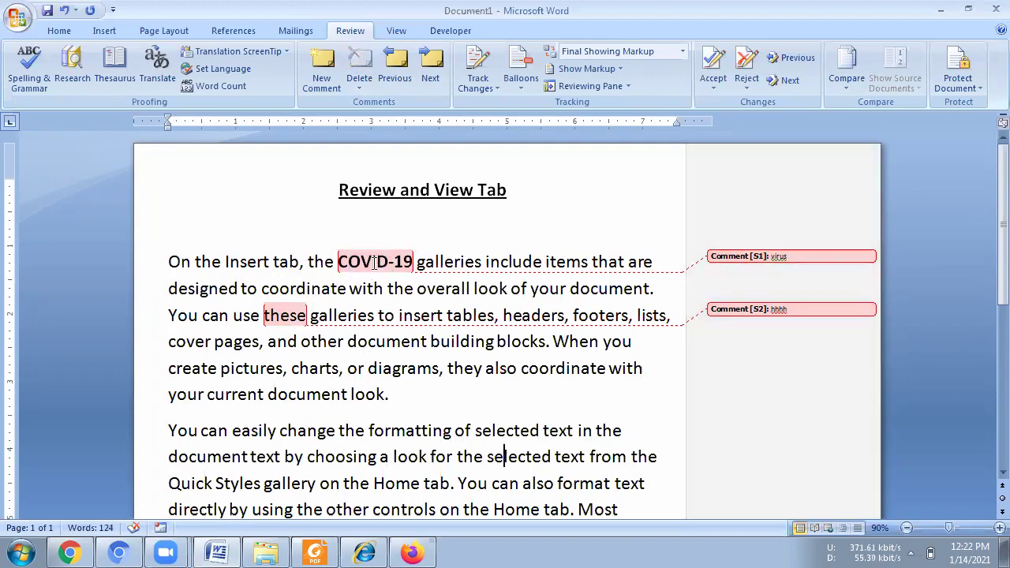
mouse_move(374, 264)
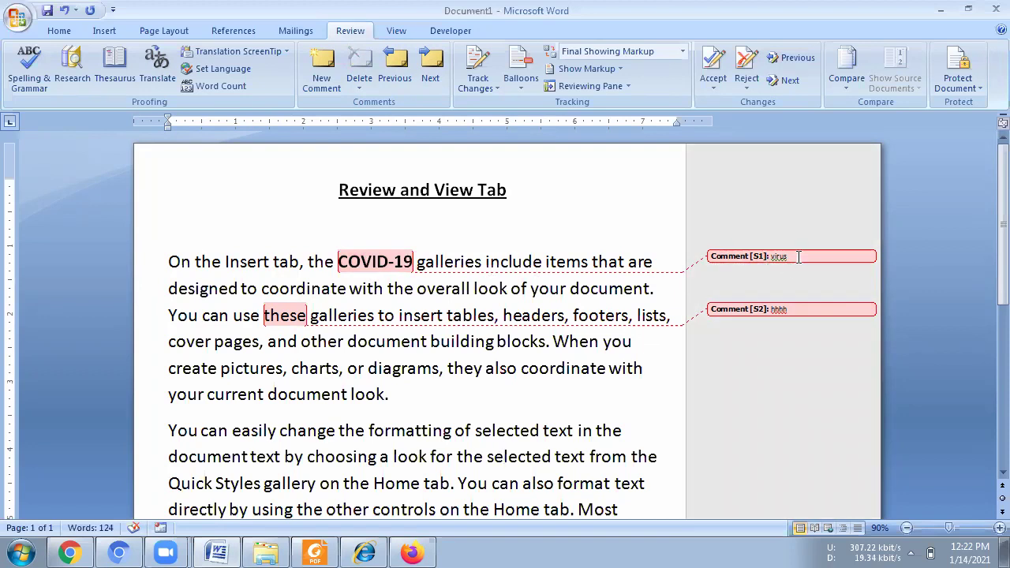
click(799, 256)
key(Return)
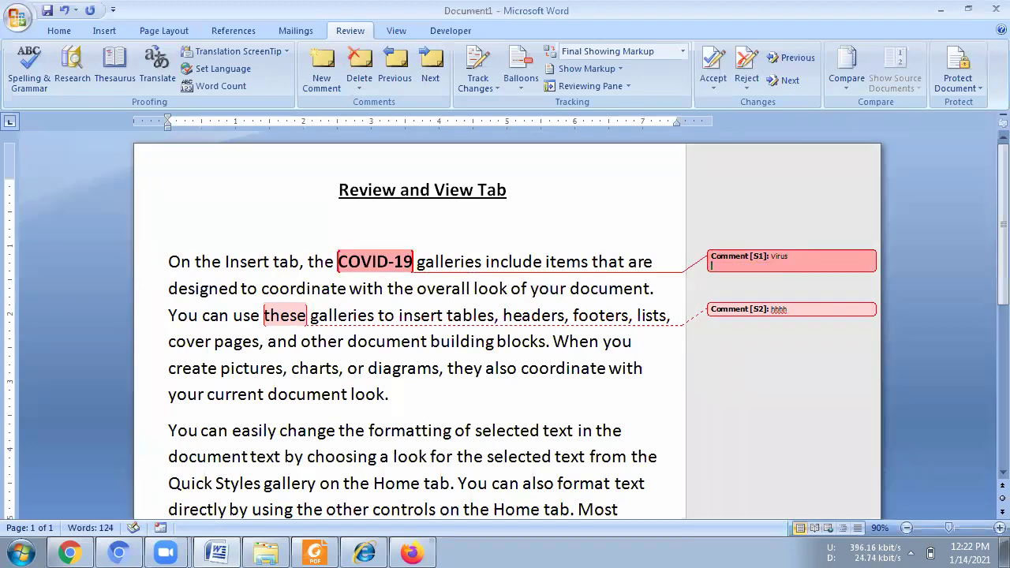
text(Fgdfgd)
key(Return)
text(Dfgd rdd)
key(Escape)
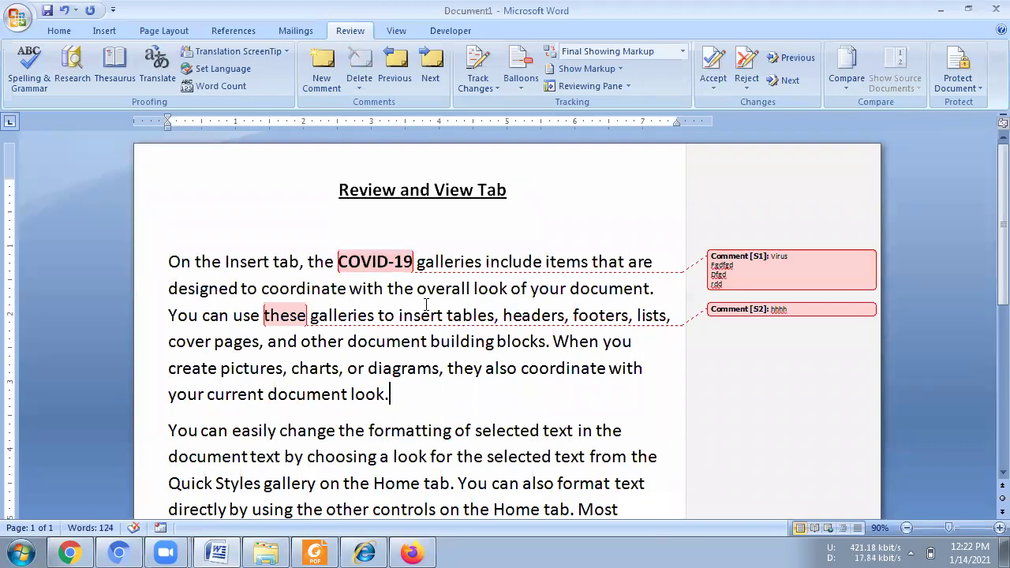
Step through the comments with Next and Previous, declining the search-from-start prompt.
click(416, 261)
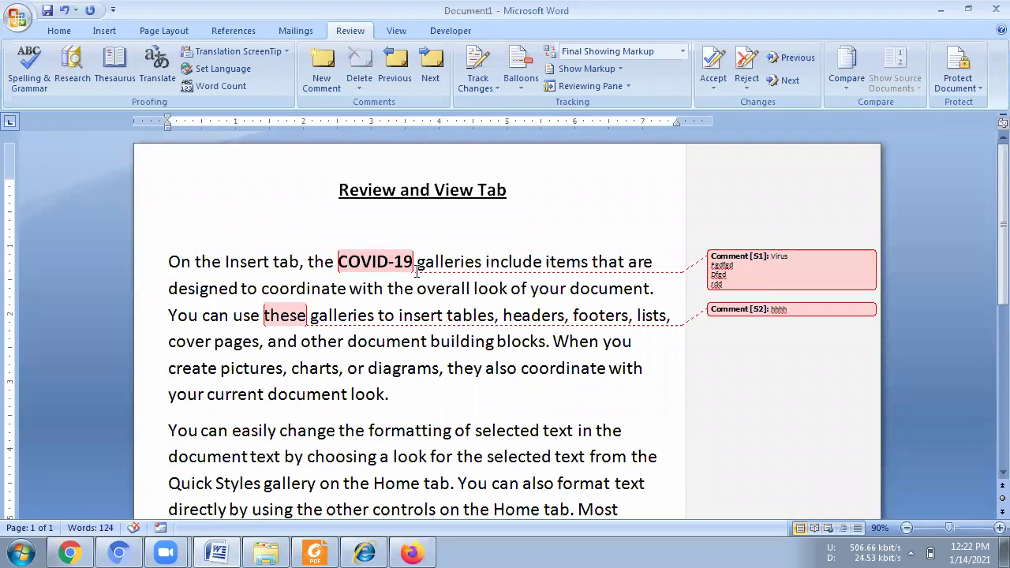
click(435, 69)
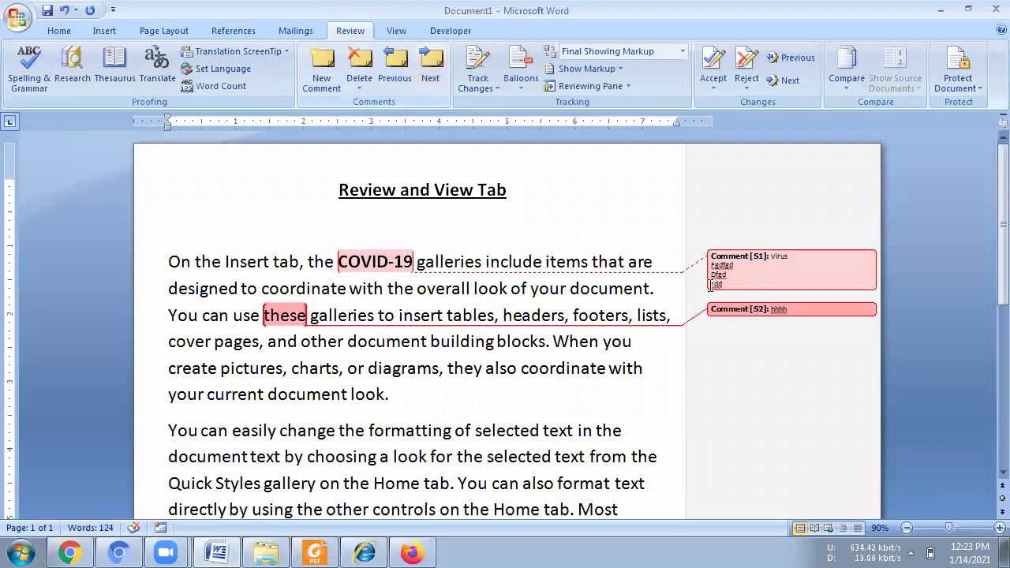
click(440, 63)
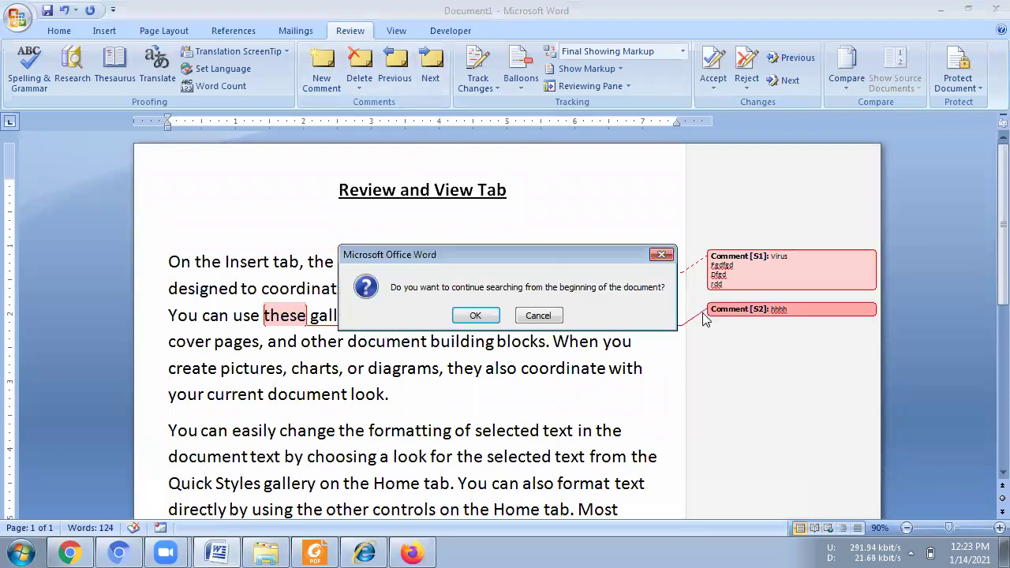
click(538, 316)
click(399, 67)
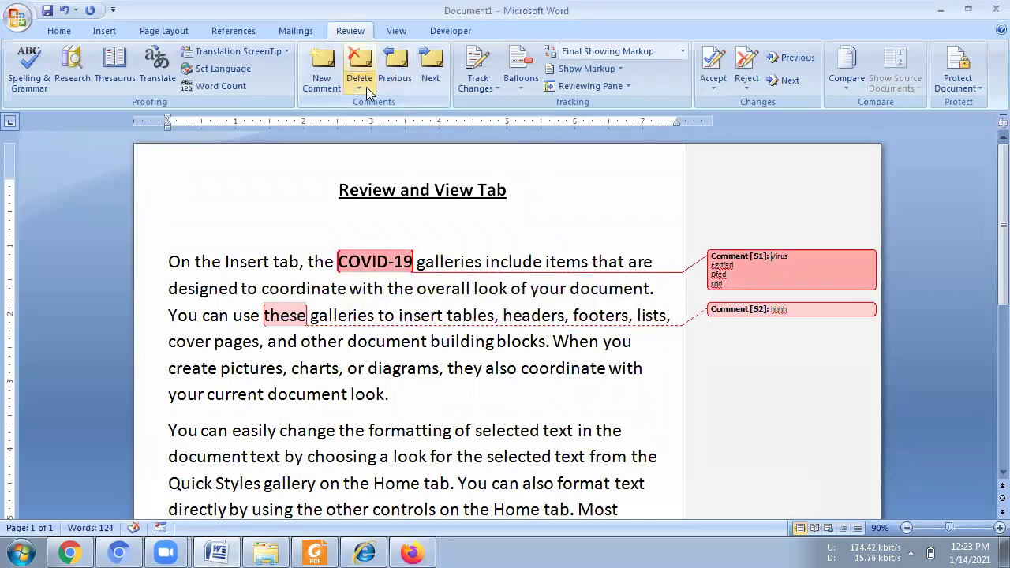
Delete All Comments in Document from the Review tab's Delete menu.
click(366, 87)
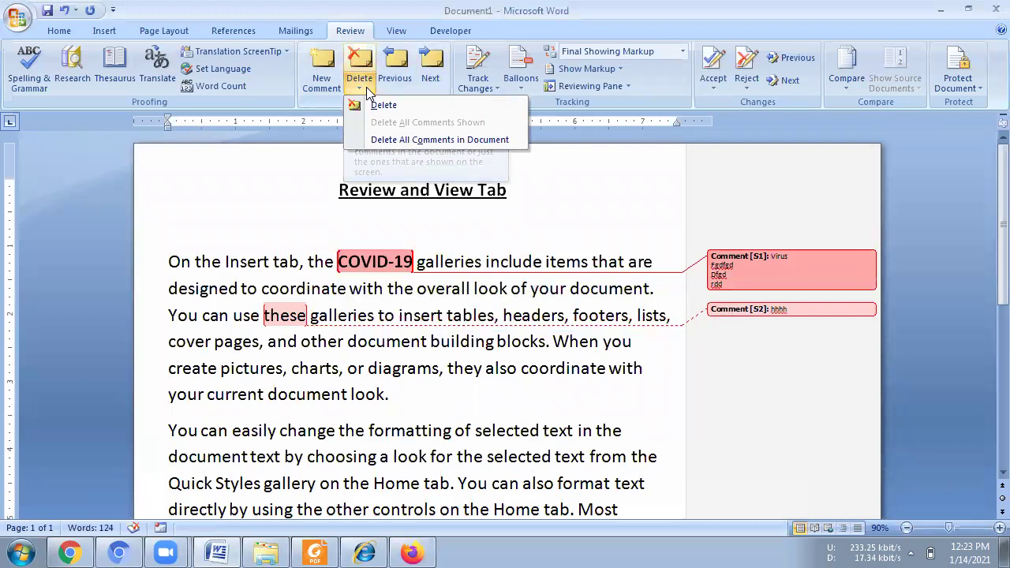
click(387, 145)
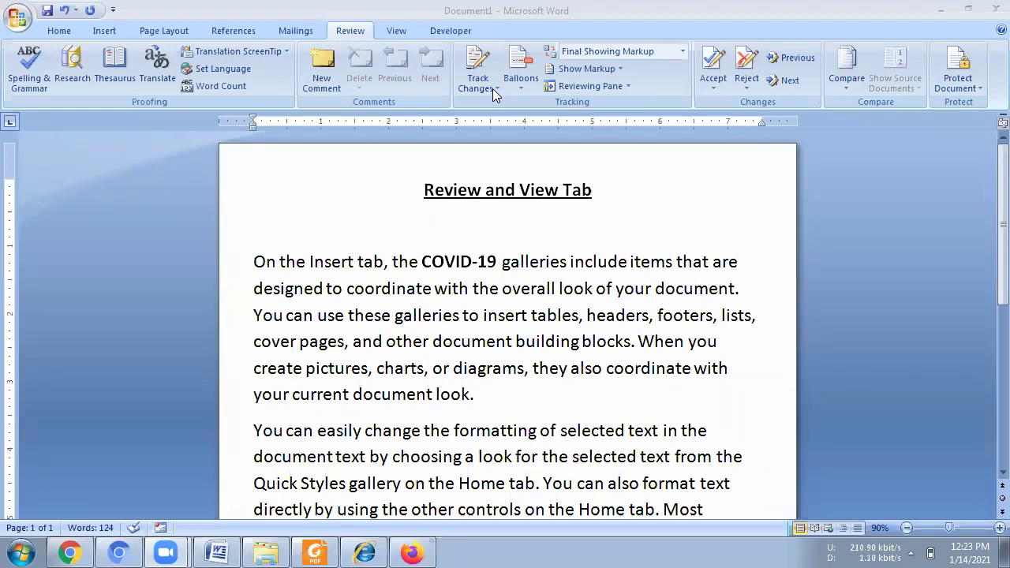
click(493, 89)
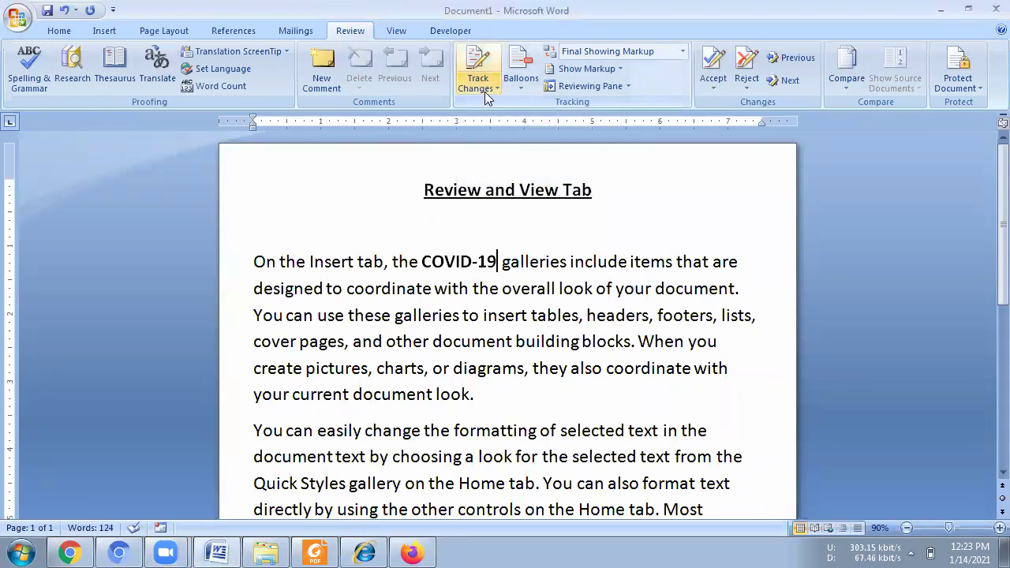
click(483, 87)
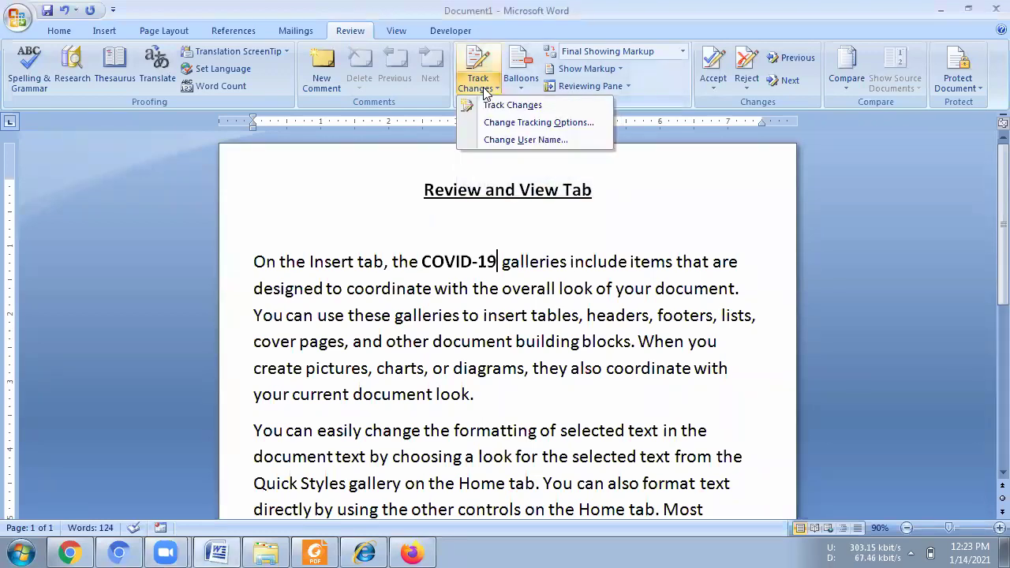
click(436, 291)
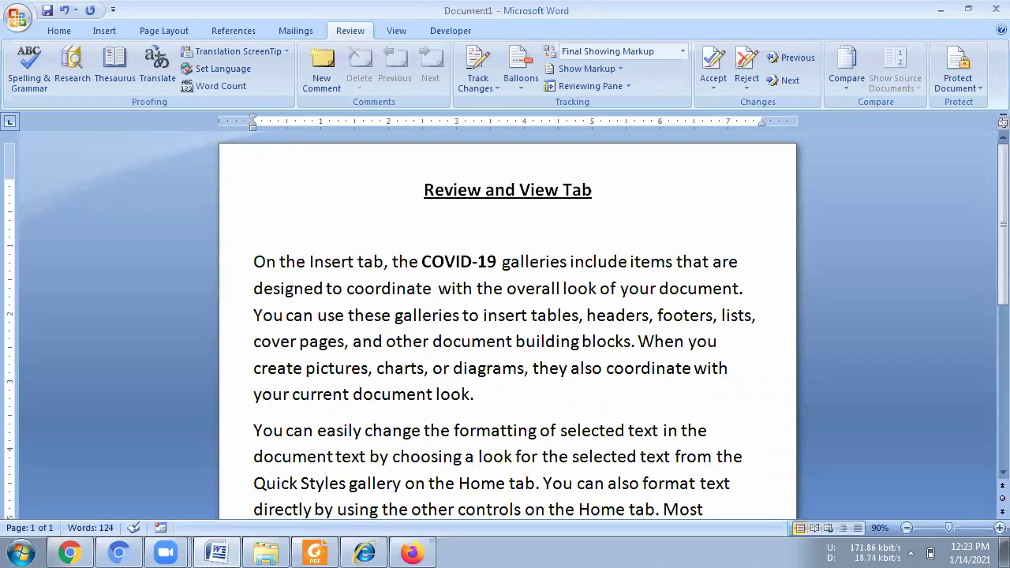
Add 5.26 after COVID-19 in the first sentence and select the bold 'COVID-19 5.26'.
click(498, 263)
text(3.)
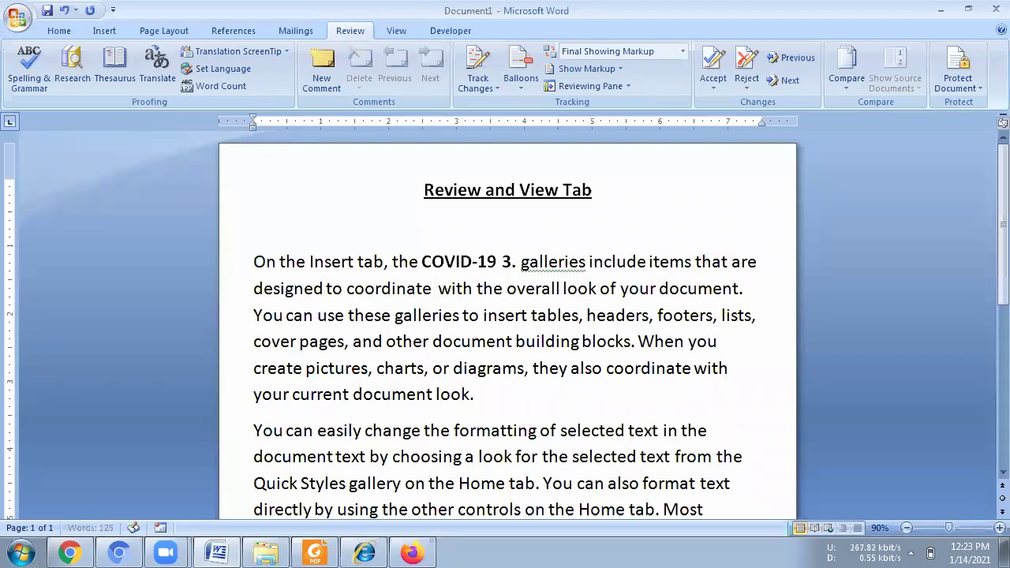
text(15)
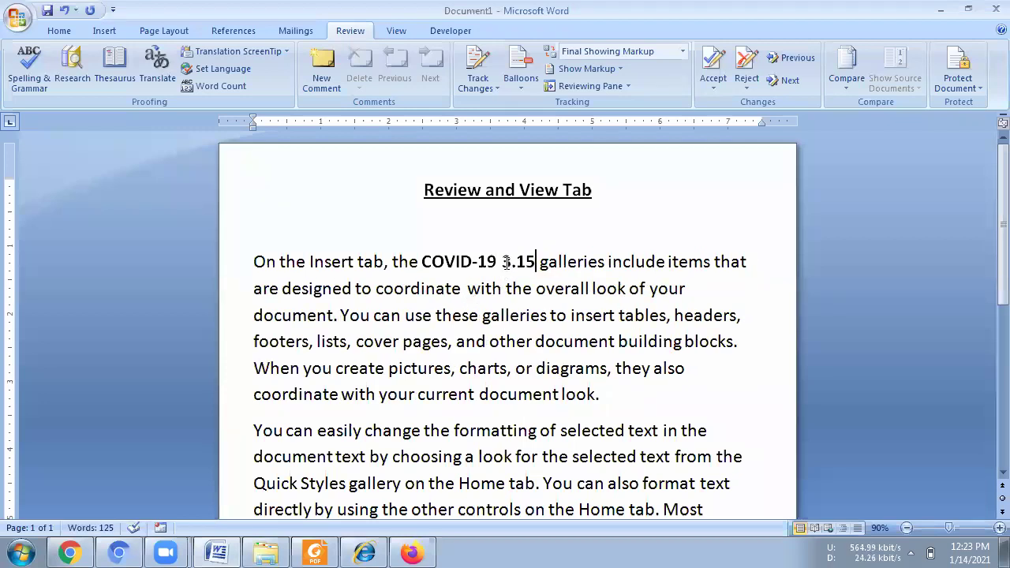
drag(503, 261, 538, 263)
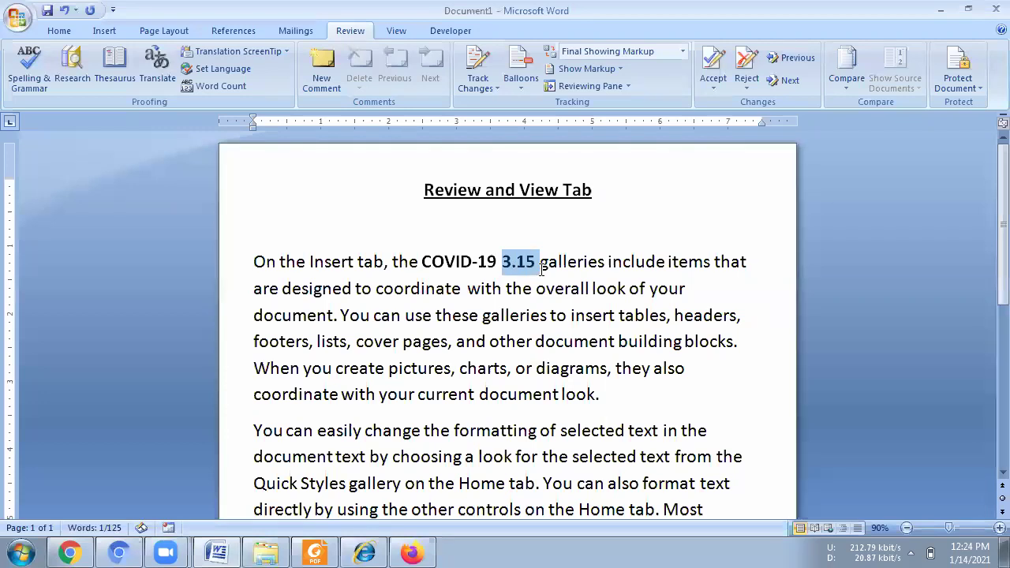
text(5.26)
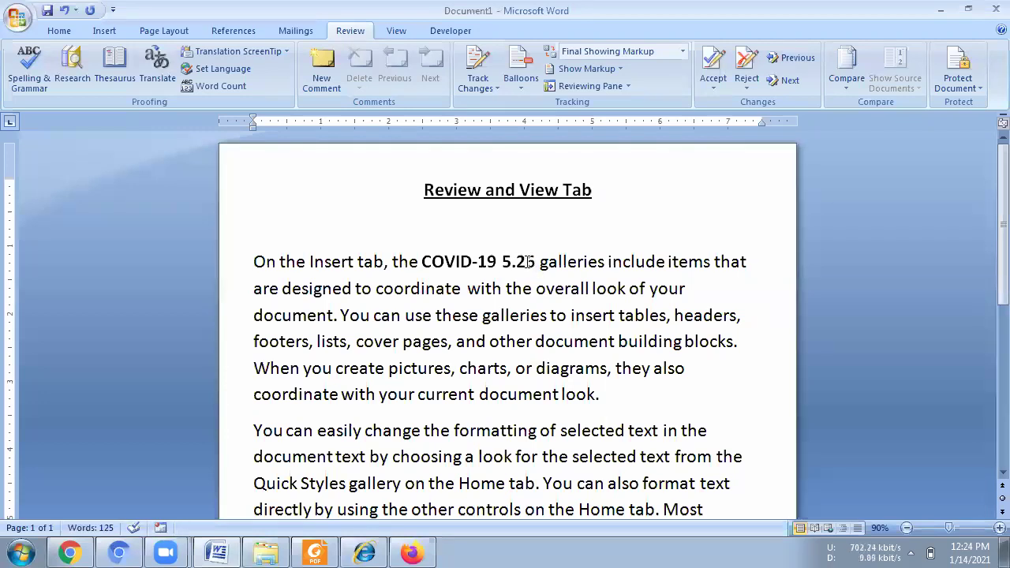
drag(423, 261, 527, 265)
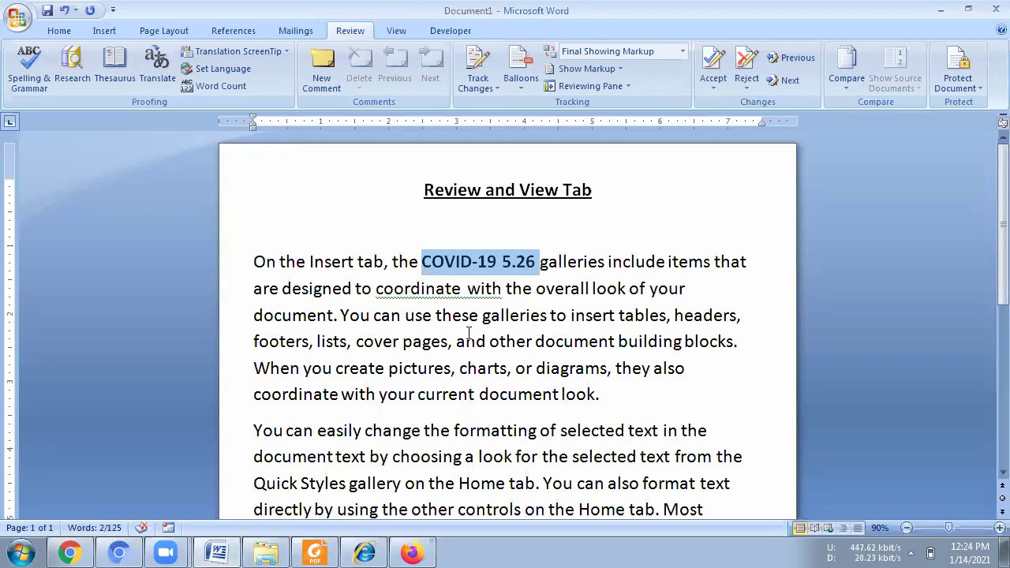
key(ctrl+b)
click(526, 315)
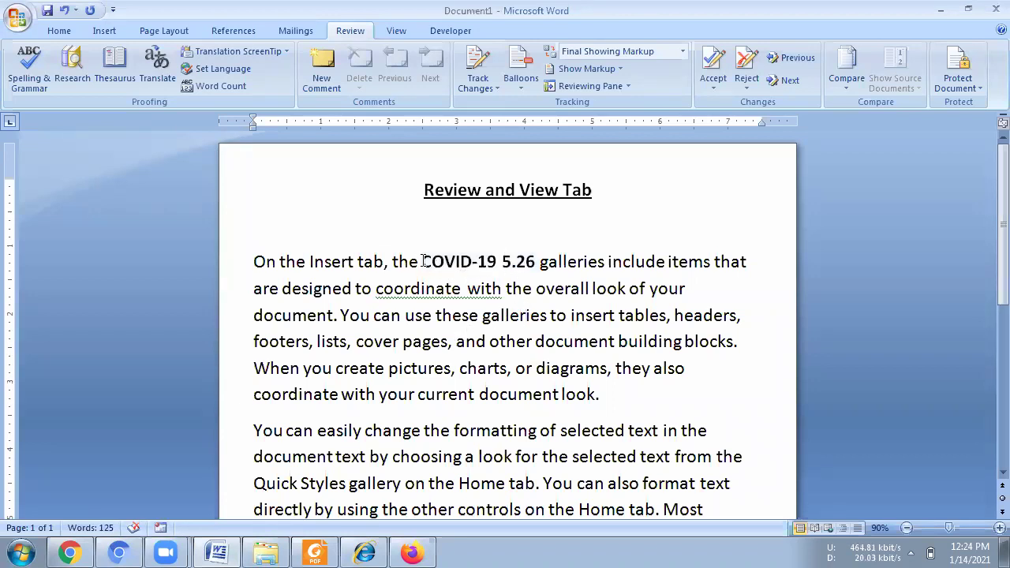
drag(420, 263, 536, 263)
key(ctrl+c)
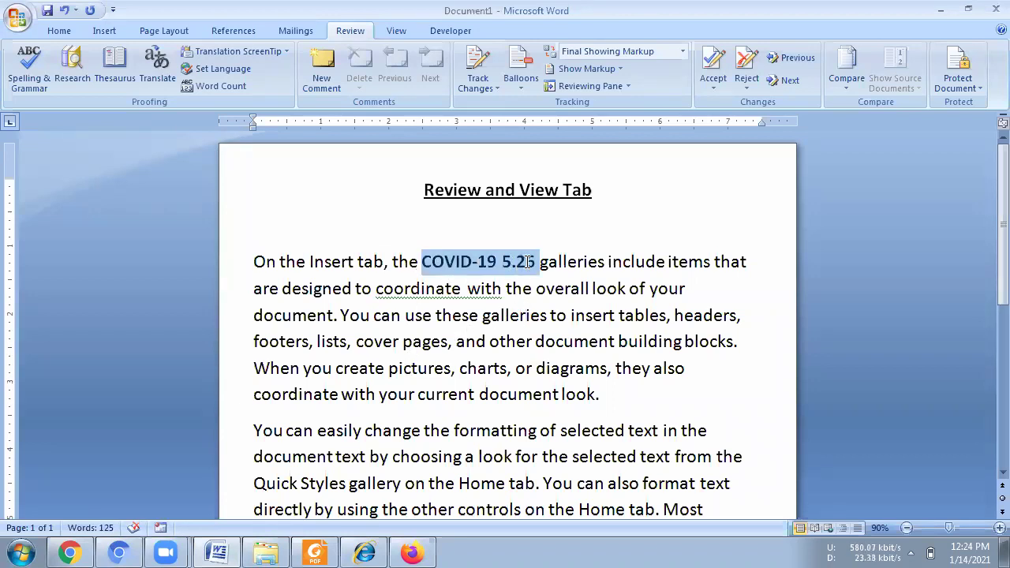
Paste 'COVID-19 5.26' before 'your', 'choosing' and 'by'.
click(381, 394)
key(ctrl+v)
click(392, 458)
key(ctrl+v)
scroll(406, 465, down, 1)
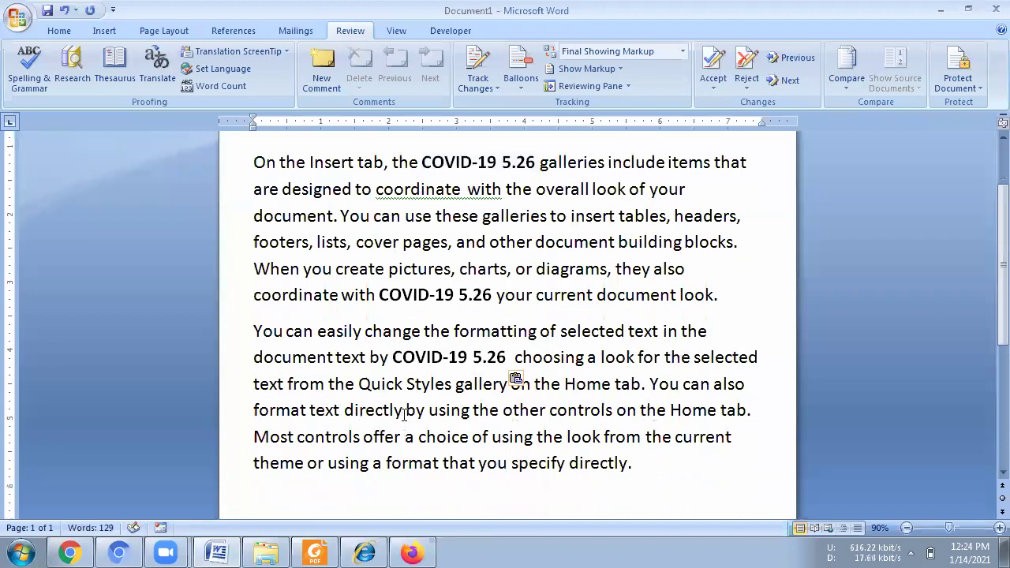
click(405, 415)
key(ctrl+v)
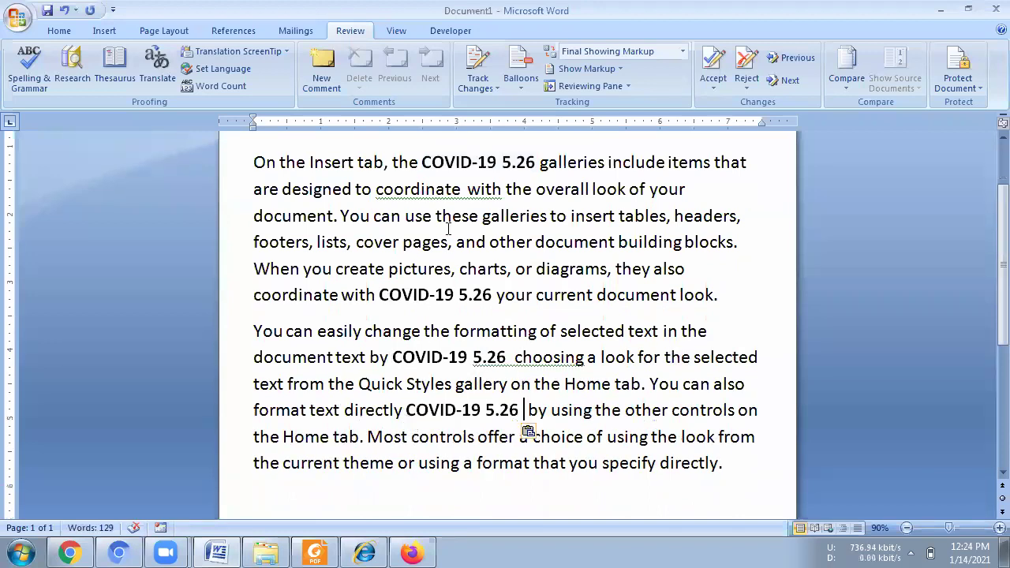
scroll(448, 228, up, 1)
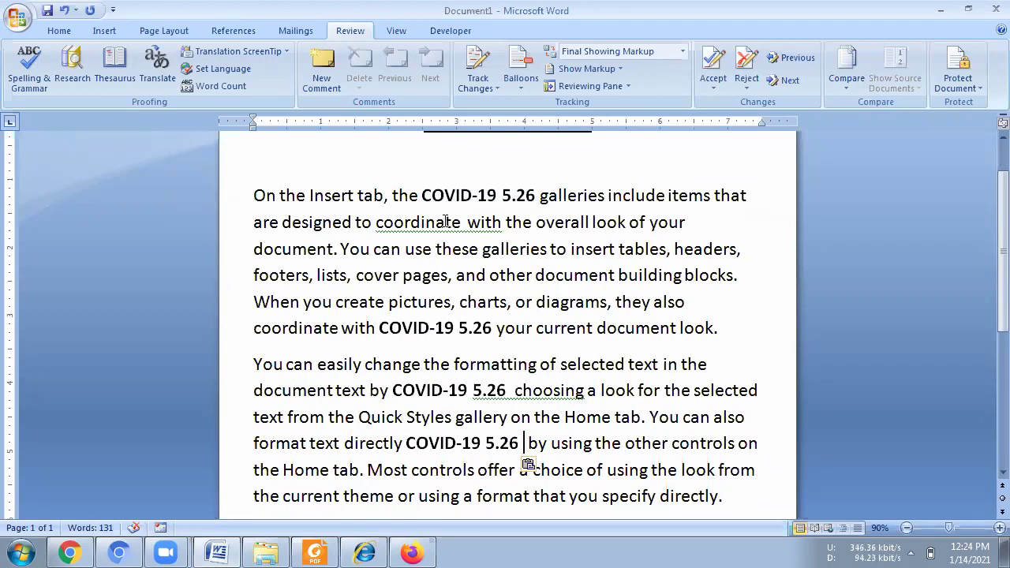
Change the first two 5.26 figures to 3.2654 and 5.2154.
double_click(506, 195)
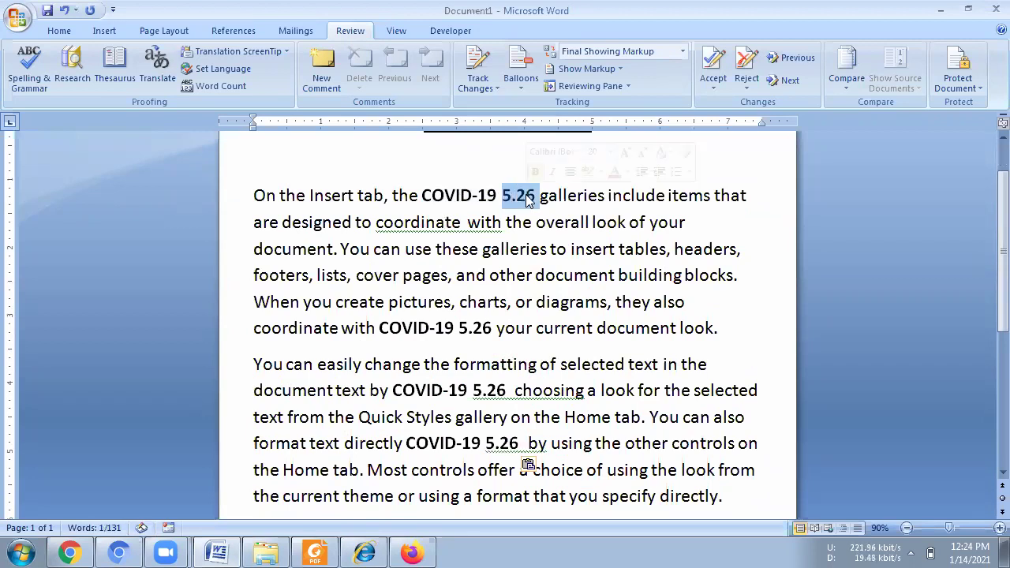
text(3.2654)
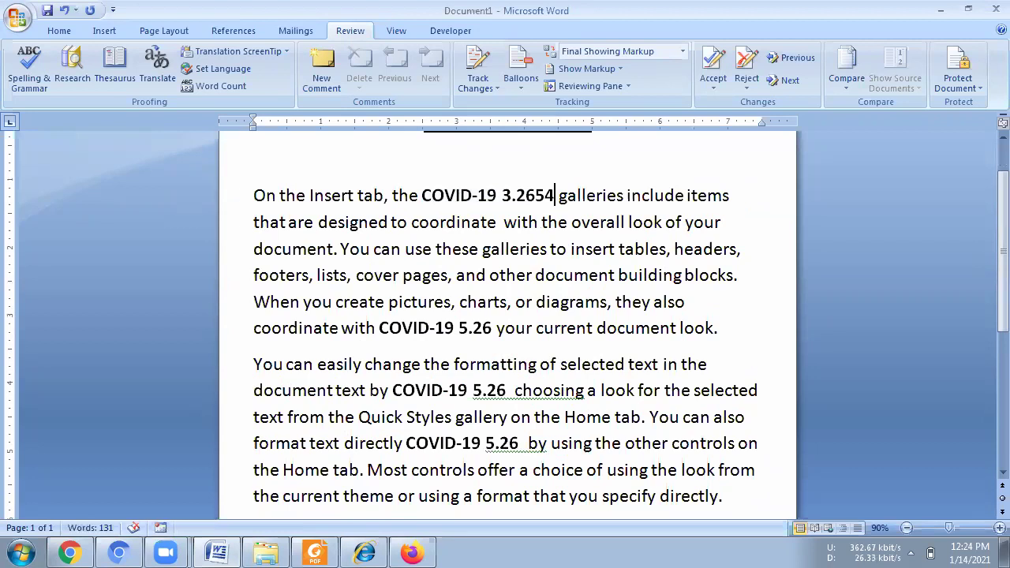
double_click(463, 328)
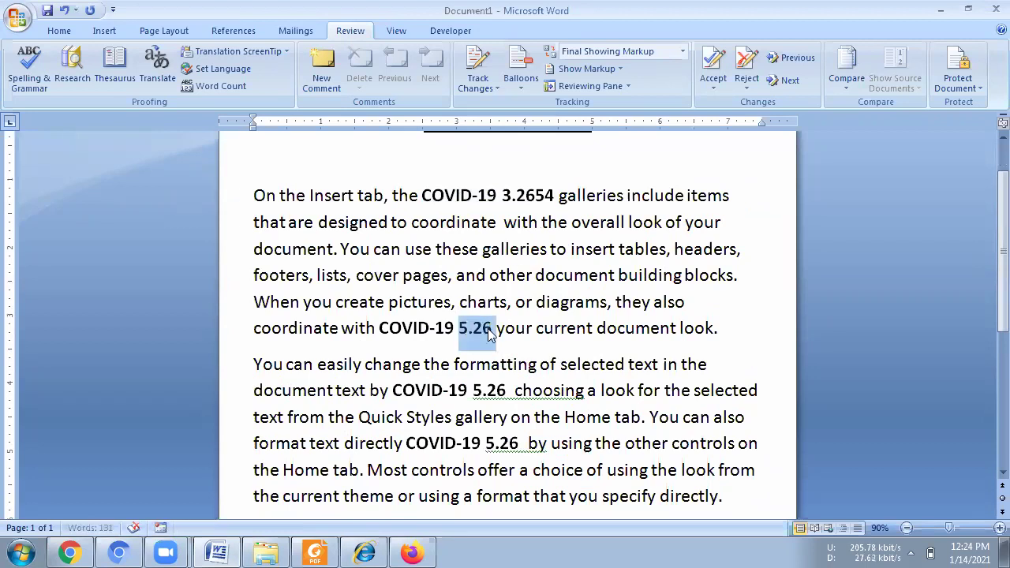
text(5.2154)
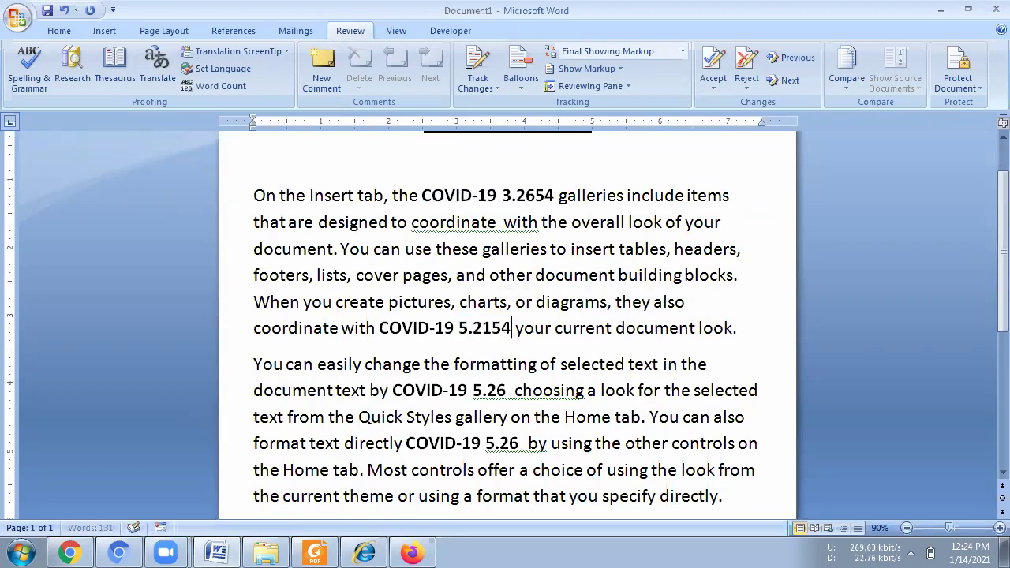
Change the second paragraph's 5.26 figures to 86.5256 and 84.215.
double_click(489, 391)
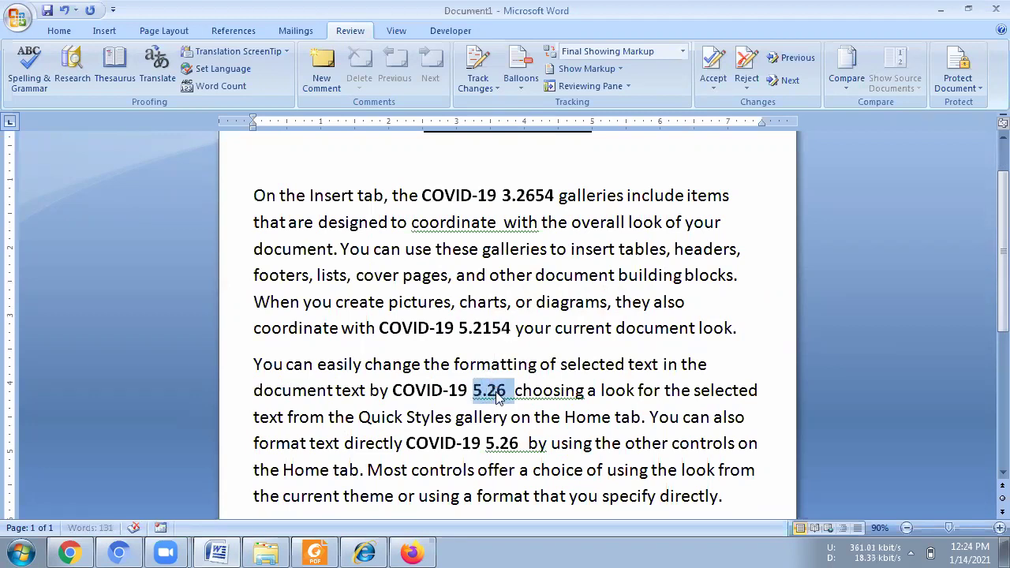
text(865256)
click(493, 391)
text(.)
scroll(497, 394, down, 1)
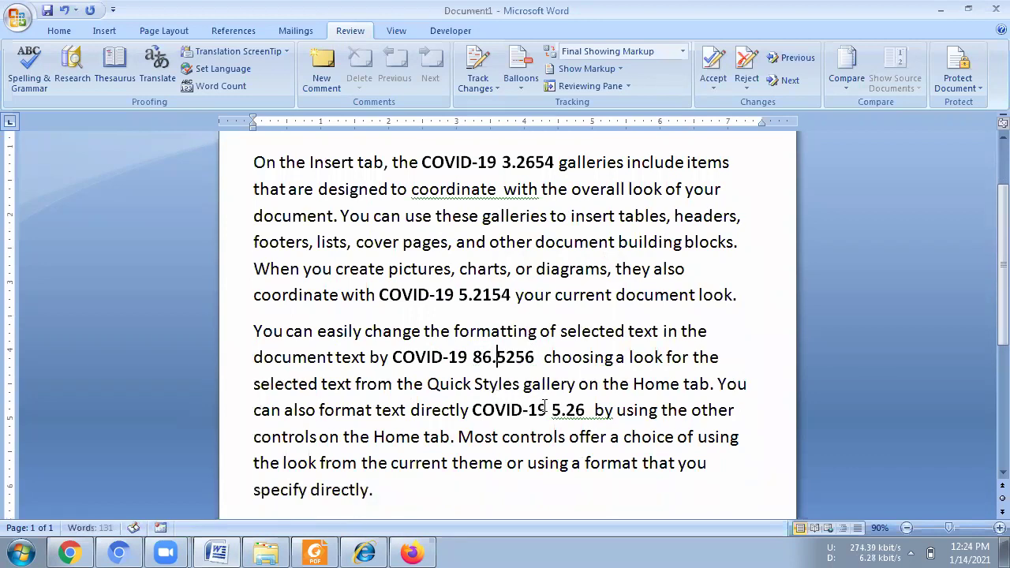
drag(552, 410, 584, 410)
text(84.215)
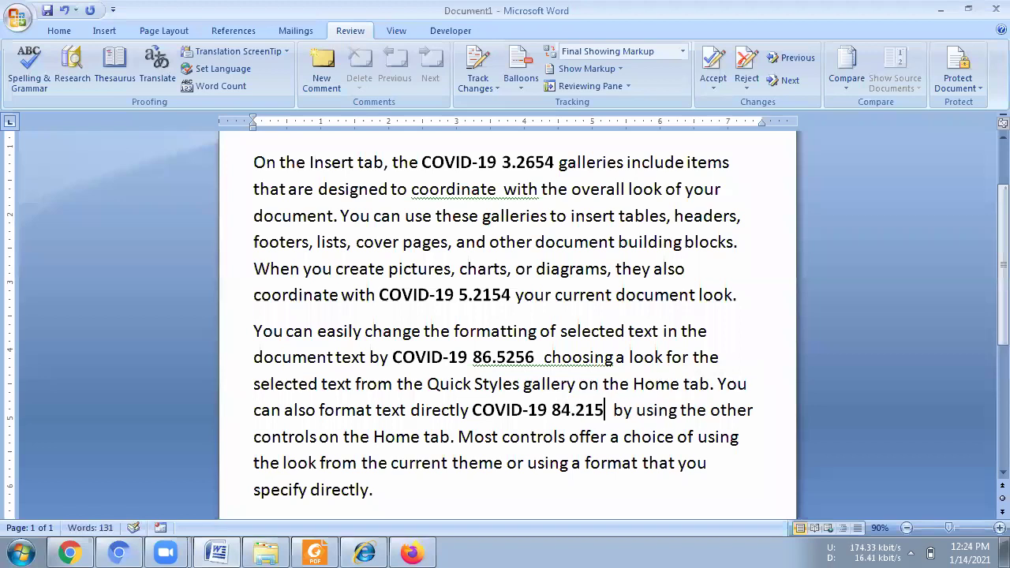
Bold 'COVID-19 3.2654' and highlight the other three COVID-19 figures.
drag(423, 161, 557, 162)
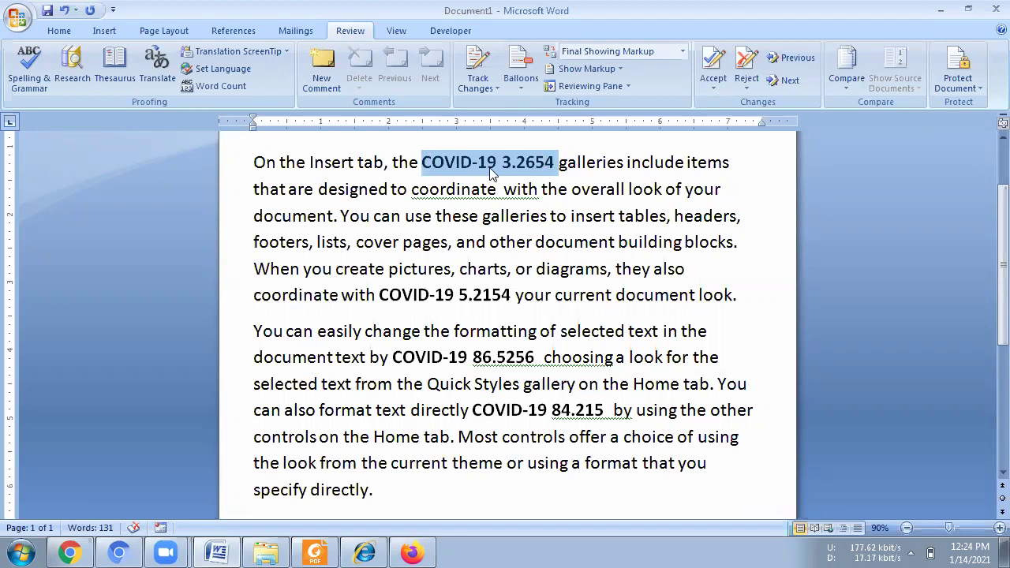
key(ctrl+b)
drag(440, 294, 512, 294)
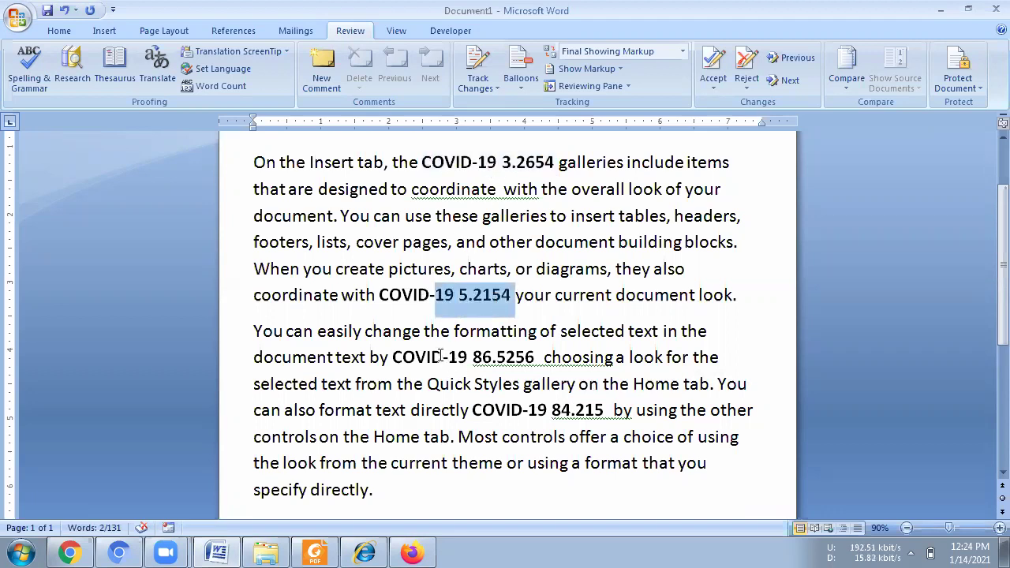
drag(444, 357, 543, 357)
drag(522, 409, 604, 410)
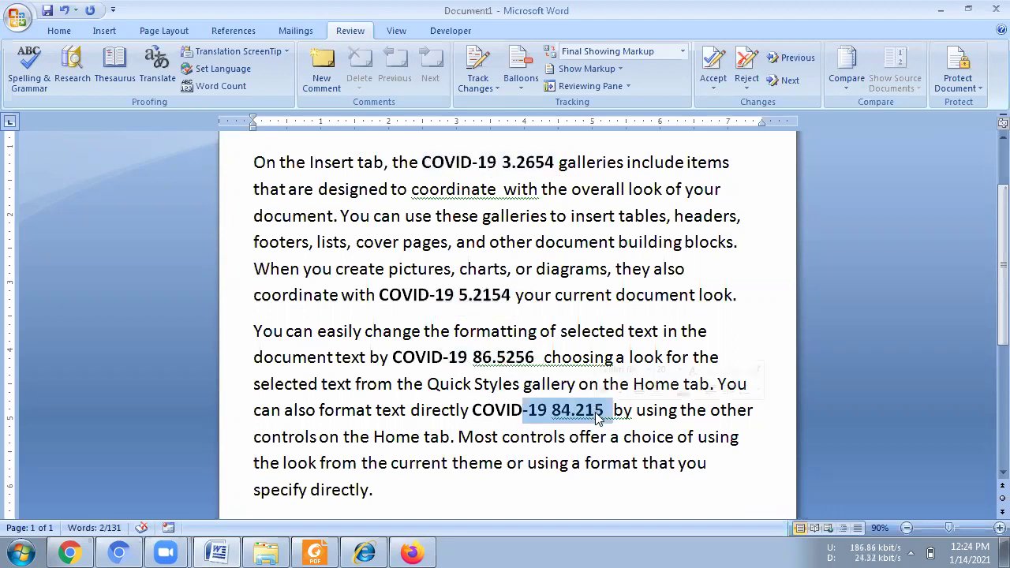
Toggle Track Changes from the Review tab until tracking is left switched on.
click(540, 188)
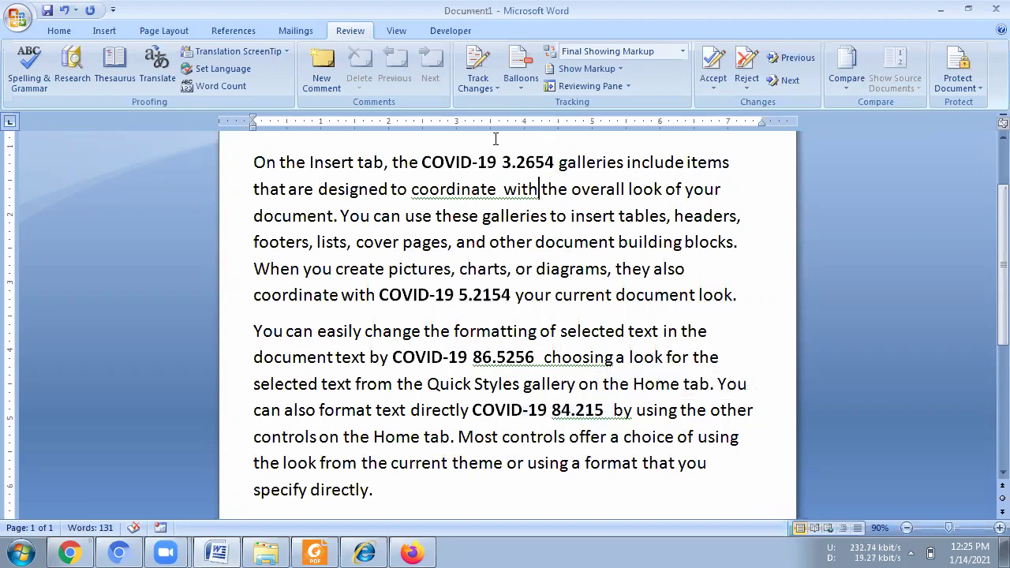
click(494, 90)
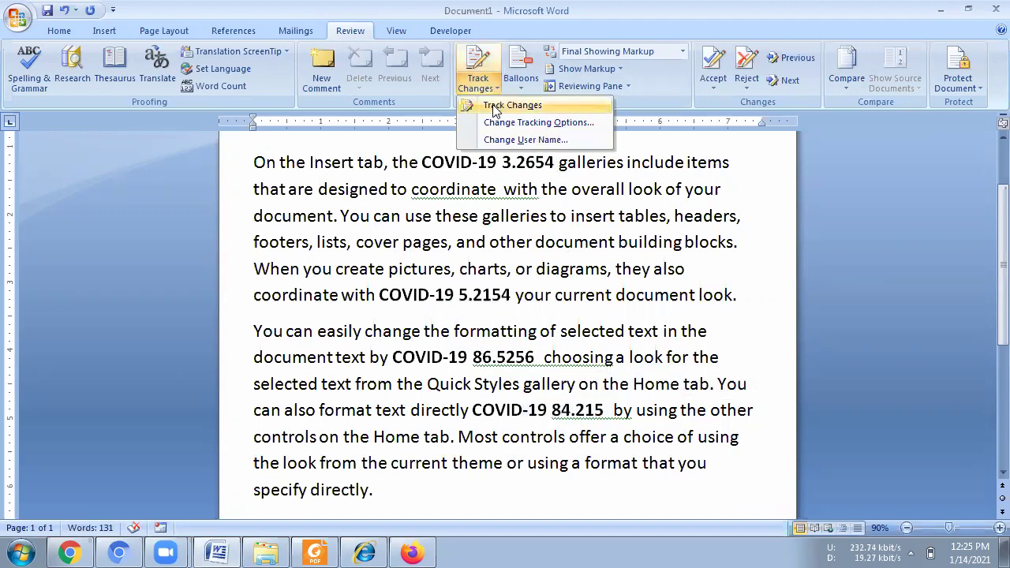
click(494, 107)
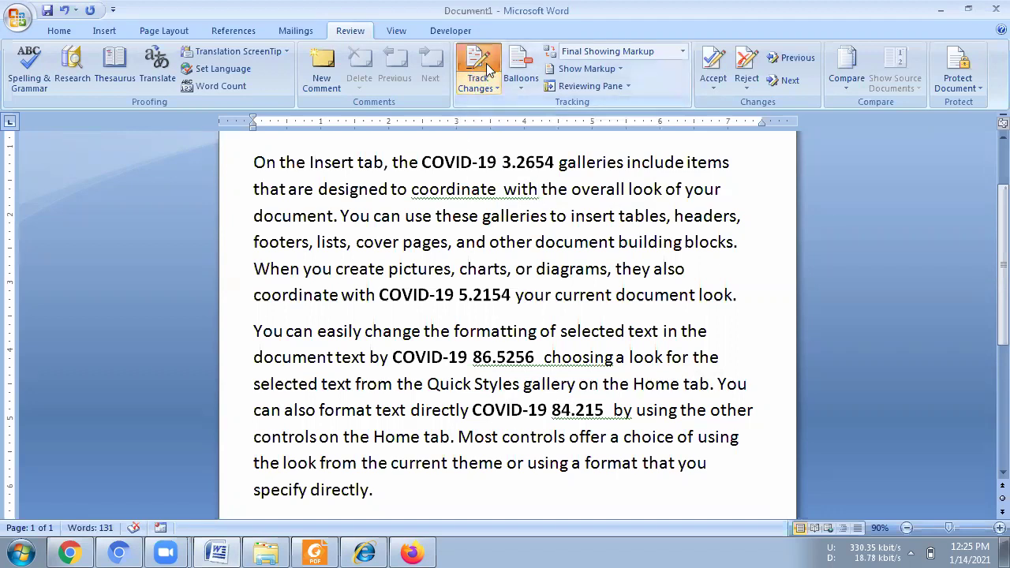
click(487, 71)
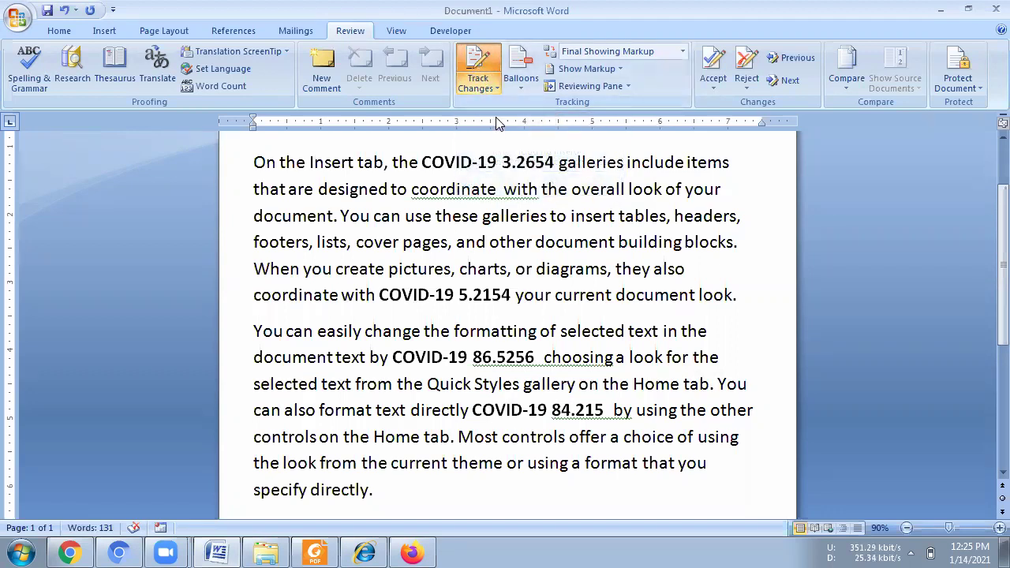
click(497, 88)
click(501, 102)
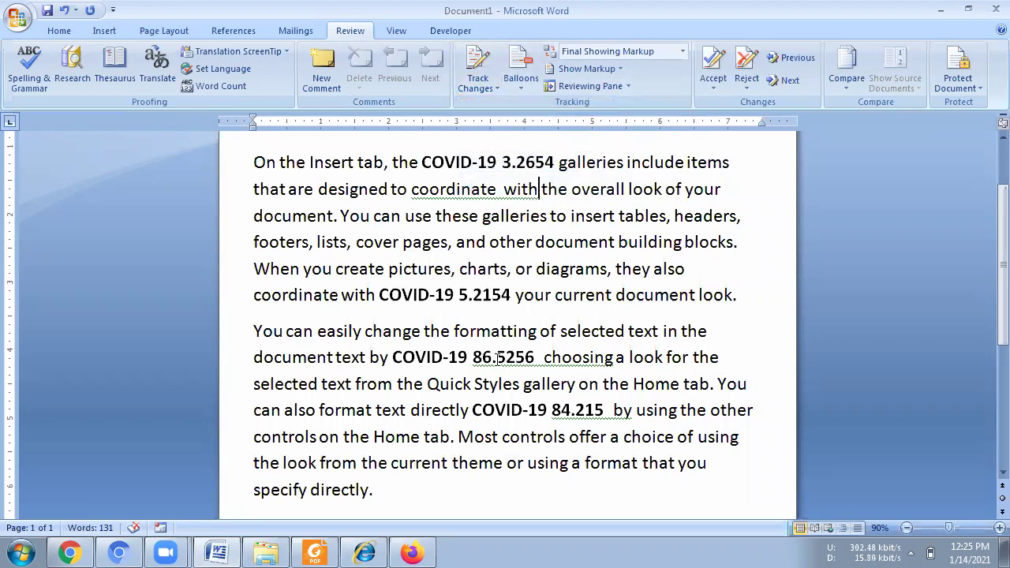
click(491, 89)
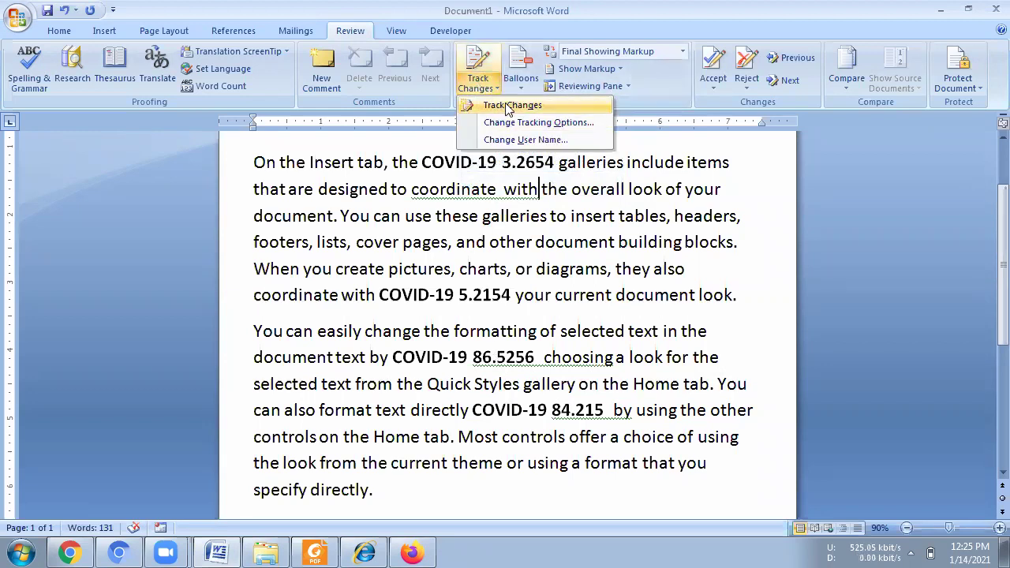
click(505, 105)
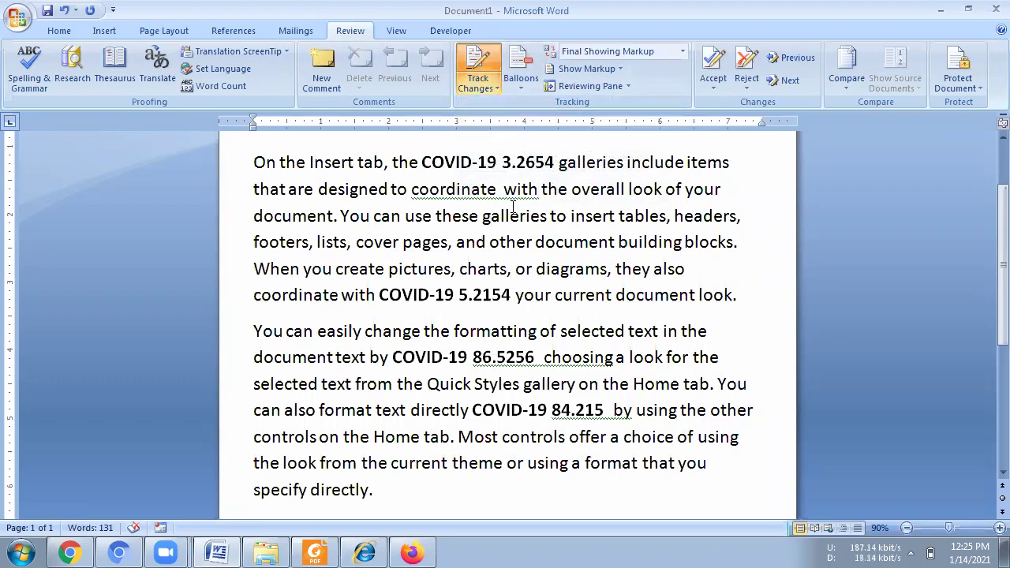
Replace 3.2654 with 3.6542 as a tracked change.
drag(506, 161, 555, 162)
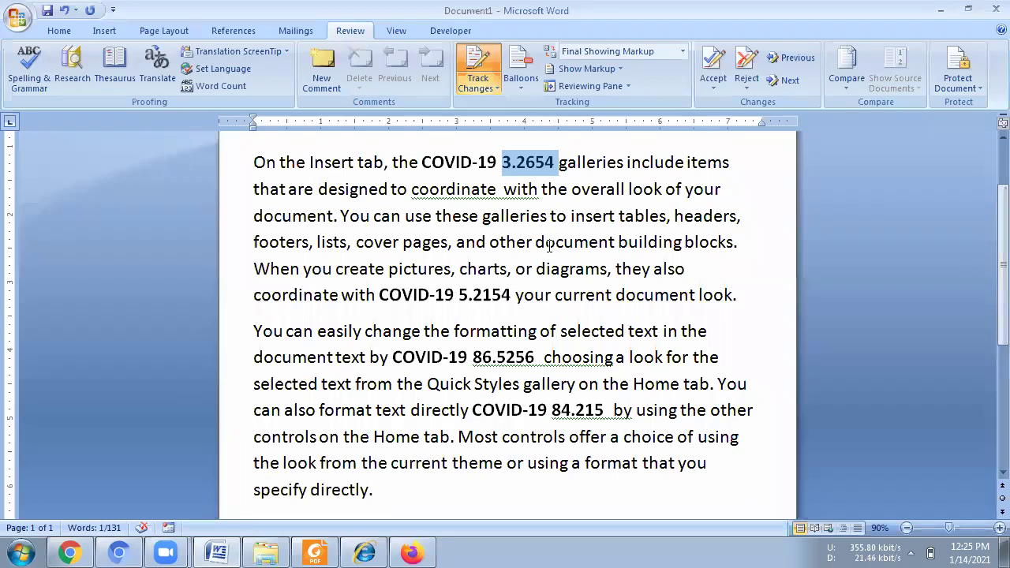
text(3.6542)
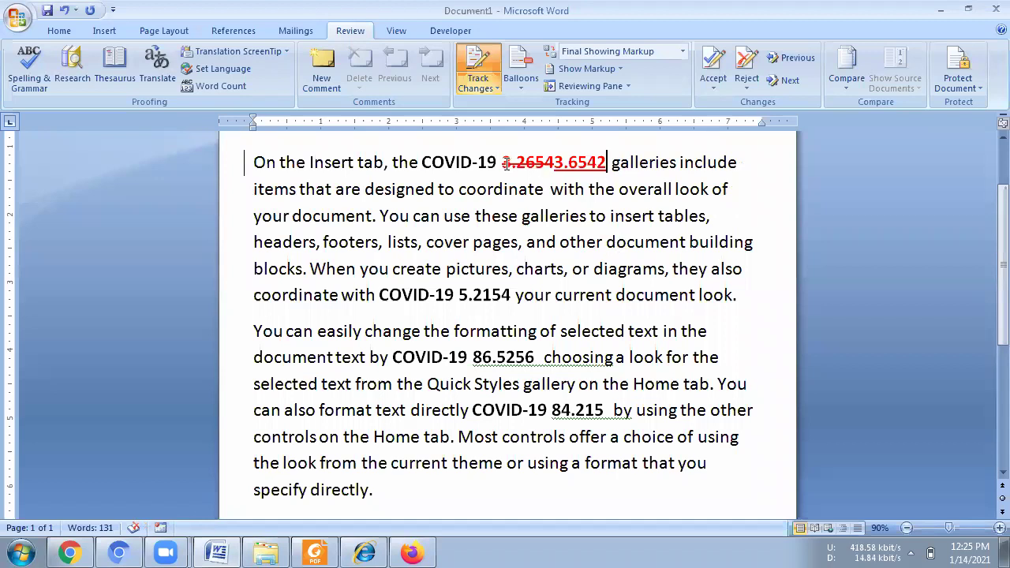
drag(502, 162, 564, 162)
click(569, 189)
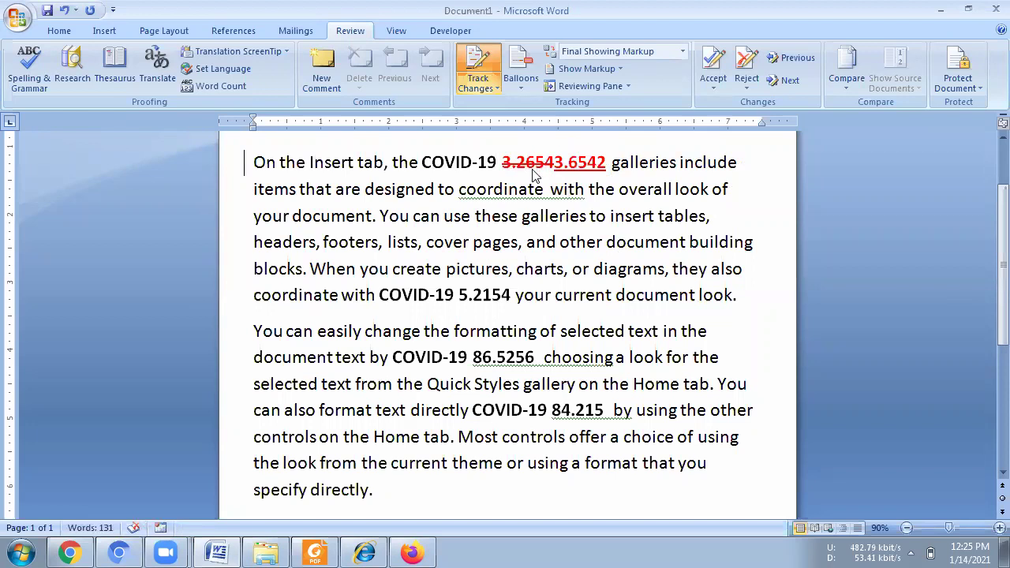
mouse_move(505, 162)
mouse_move(562, 162)
Replace 5.2154, 86.5256 and 84.215 with 5.2645, 6.325 and 3.265 as tracked changes.
double_click(495, 295)
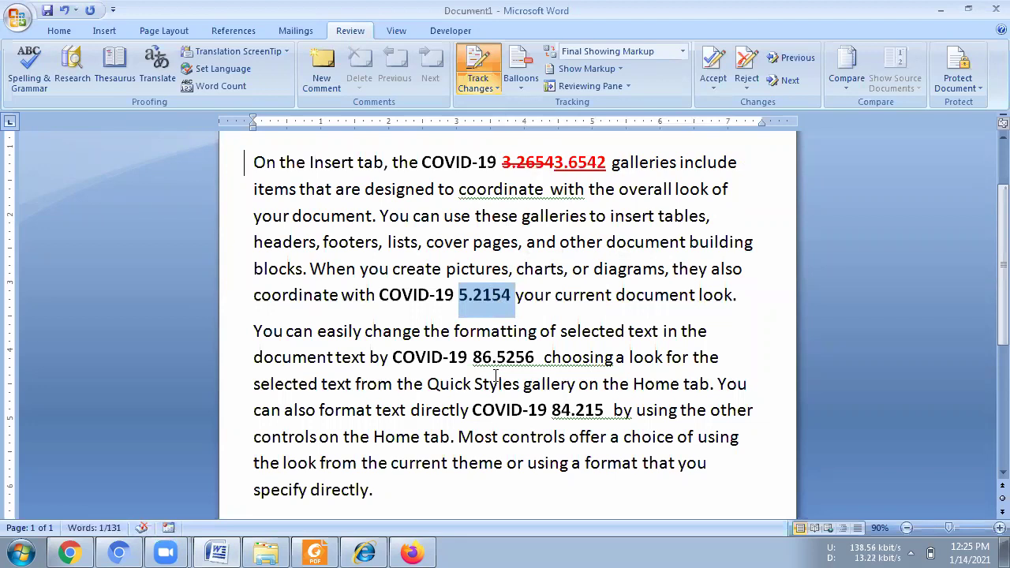
text(5.2645)
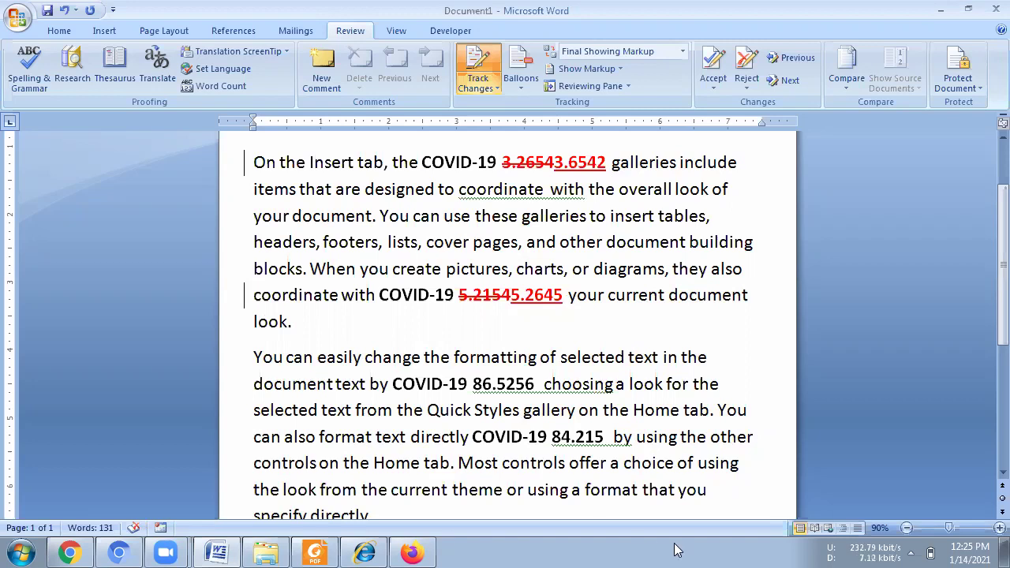
scroll(584, 454, down, 1)
double_click(476, 317)
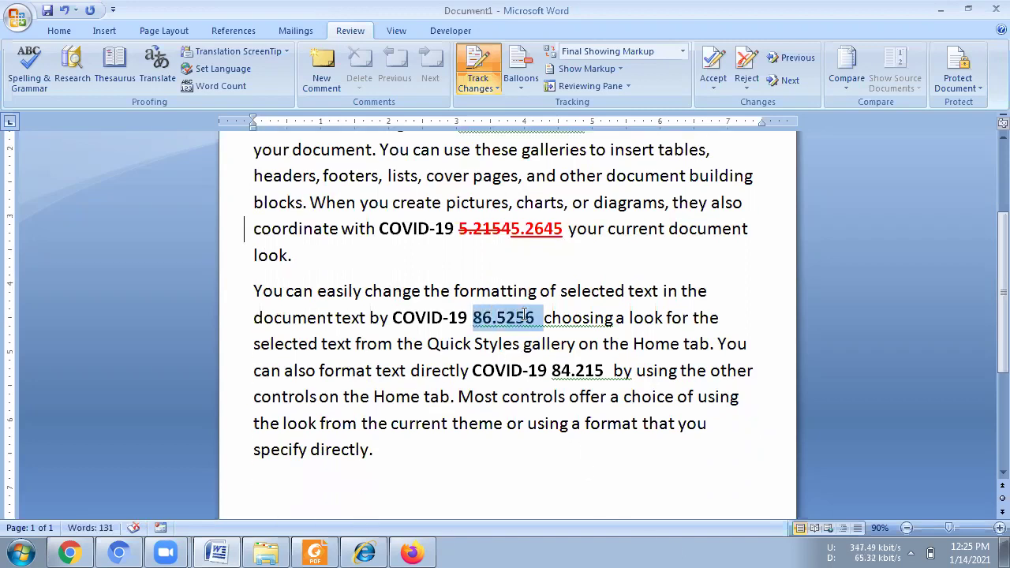
text(6.325)
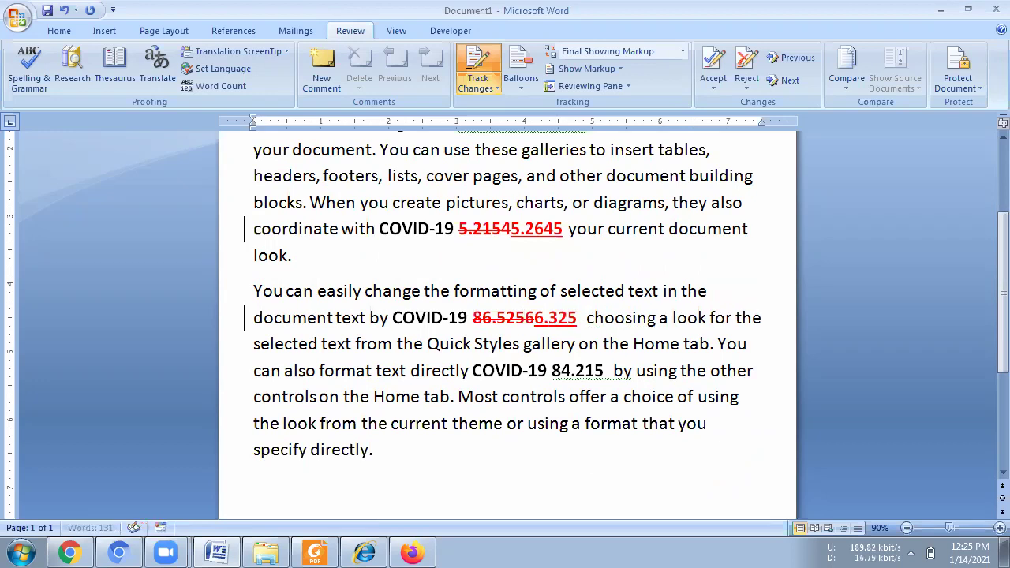
double_click(563, 370)
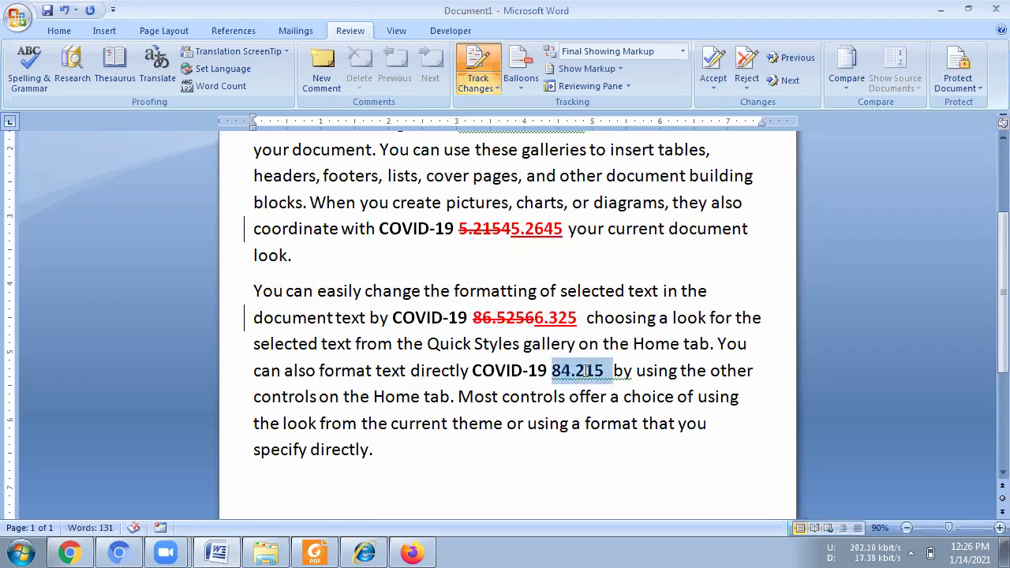
text(3.265)
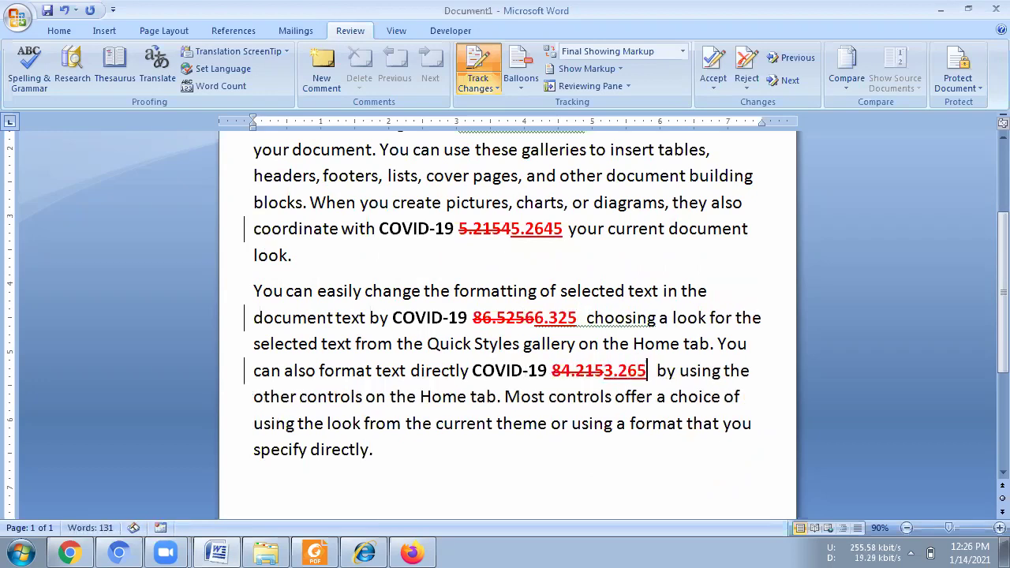
Change the inserted 3.6542 to 6.326 in the first line.
scroll(600, 379, up, 1)
double_click(557, 162)
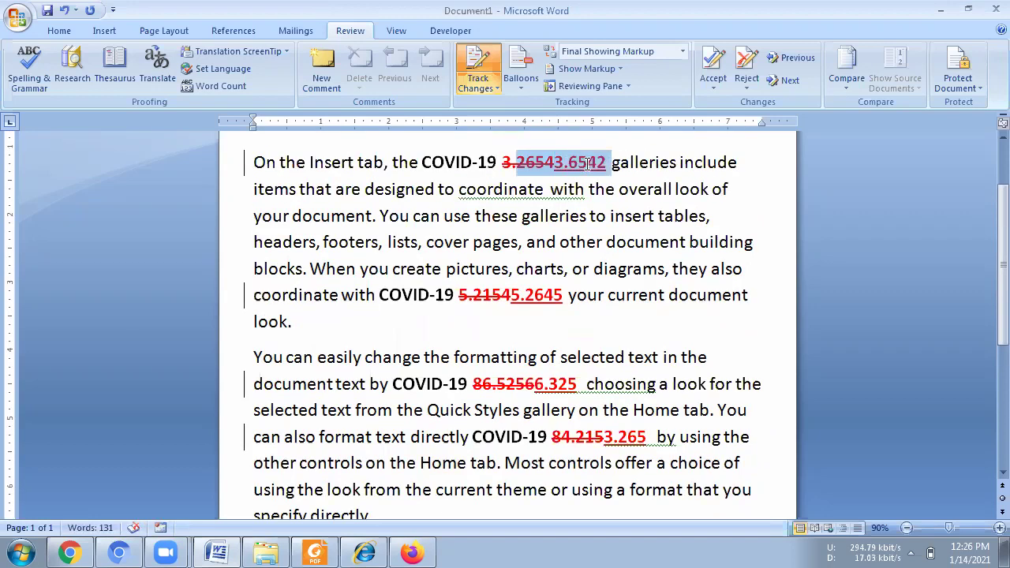
click(574, 182)
mouse_move(517, 161)
mouse_down()
mouse_move(607, 163)
mouse_move(516, 162)
mouse_up()
click(606, 166)
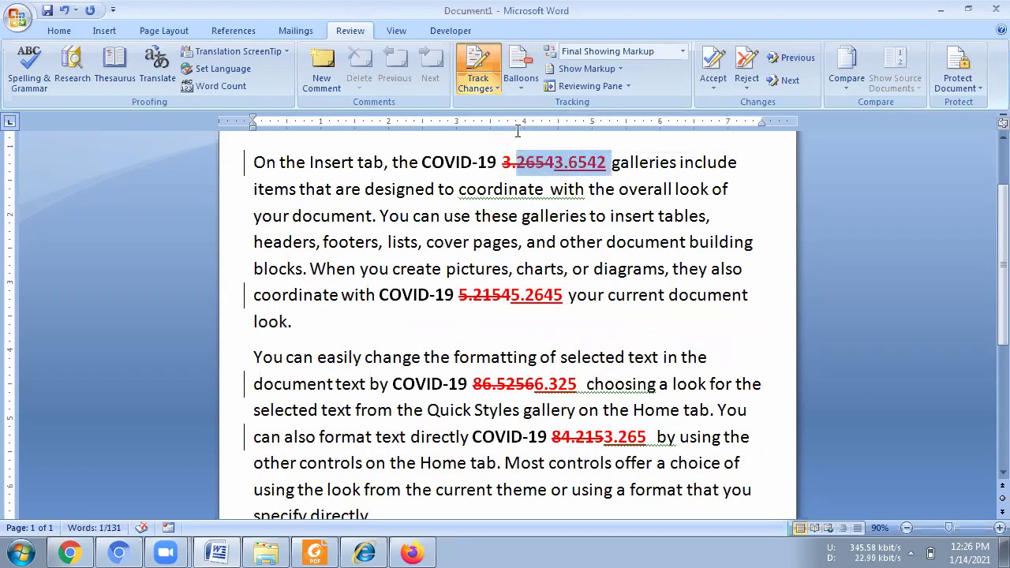
text(6.)
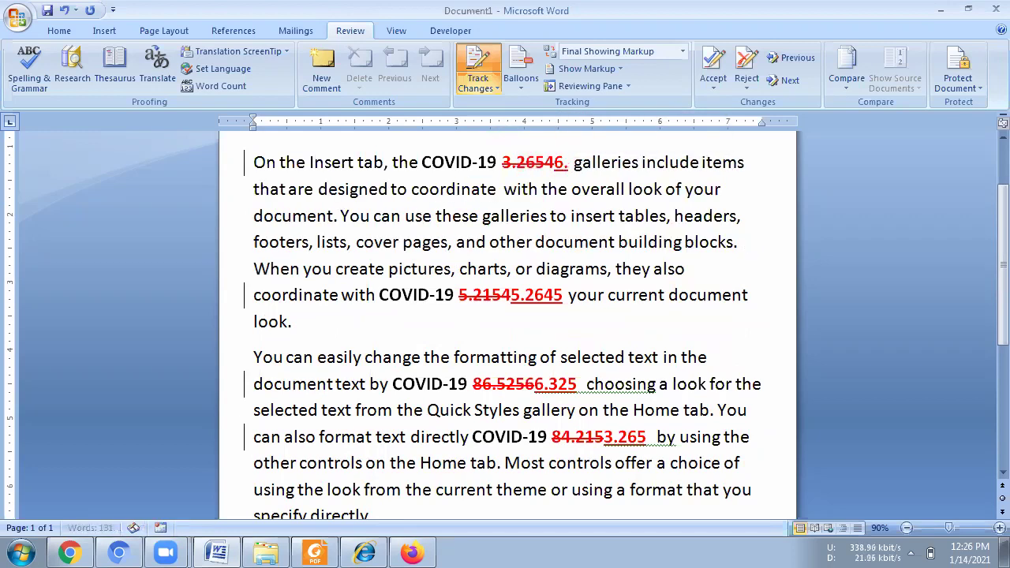
text(326)
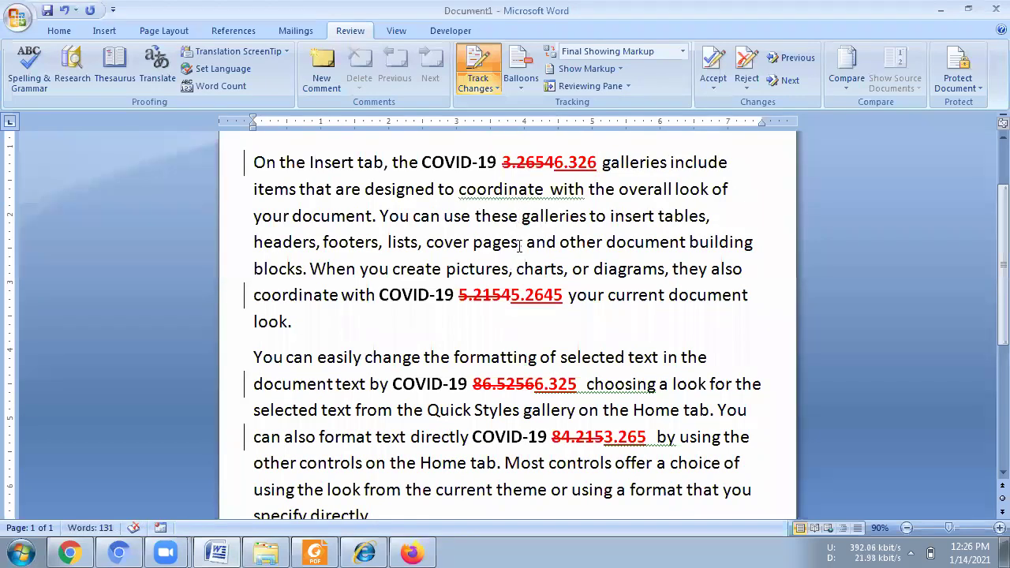
drag(502, 161, 583, 167)
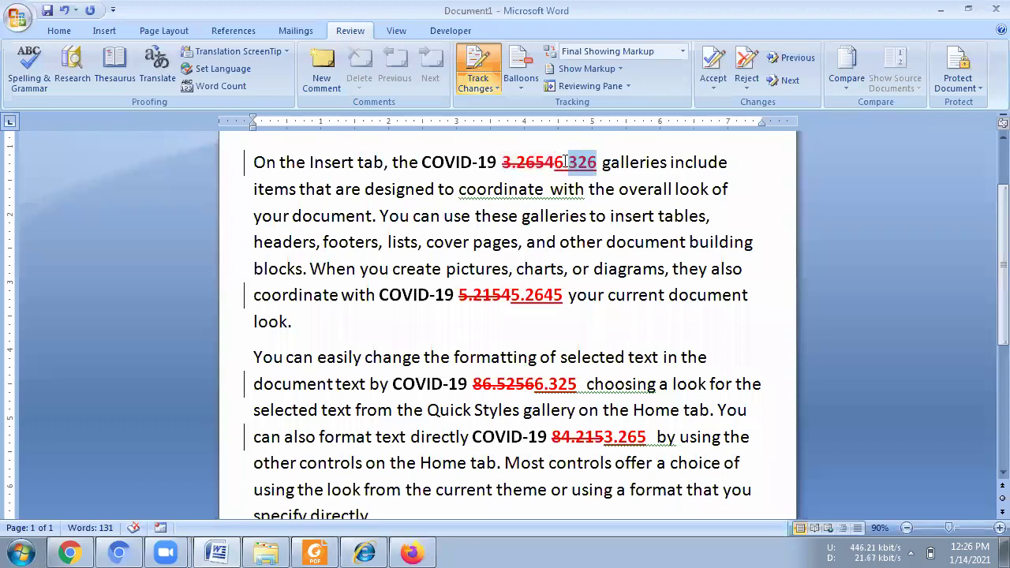
Use the Reject menu to move to the first tracked change, at 3.2654.
click(560, 194)
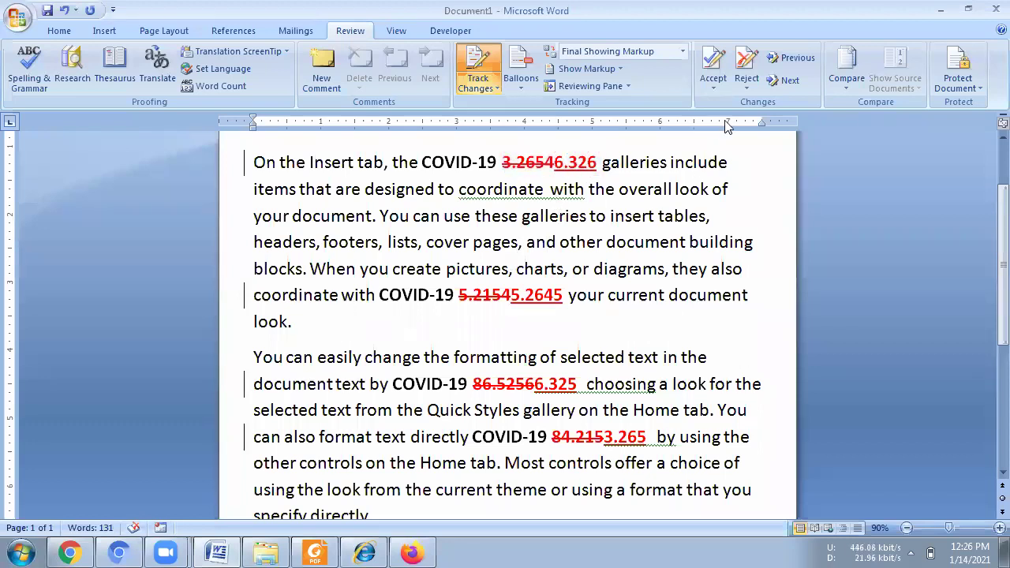
click(752, 89)
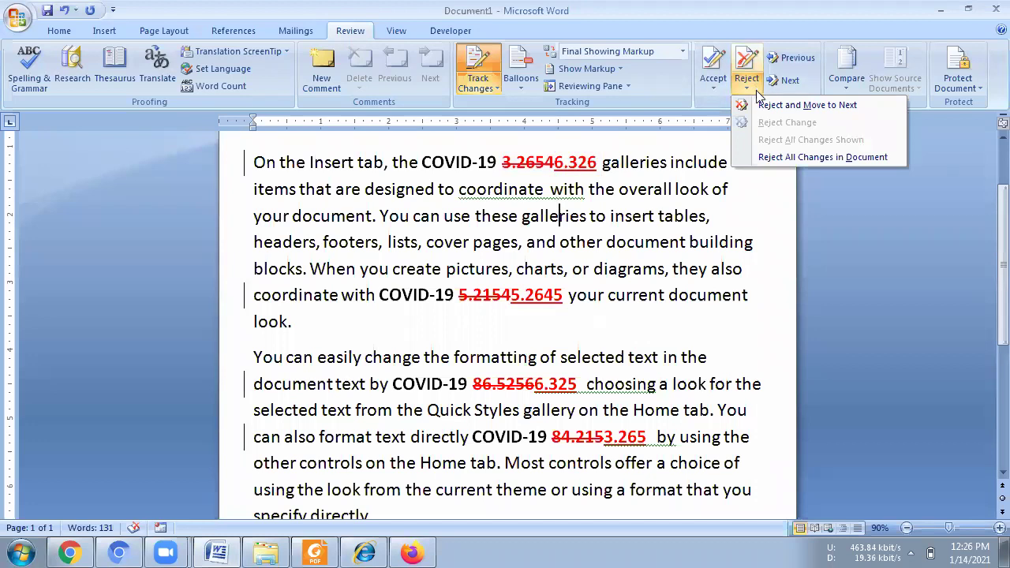
click(499, 161)
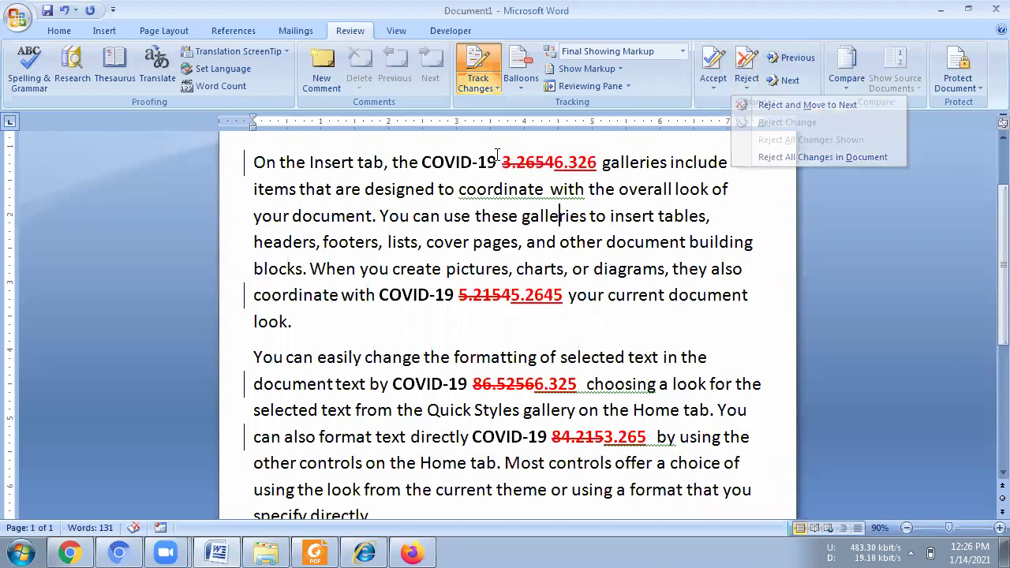
click(743, 85)
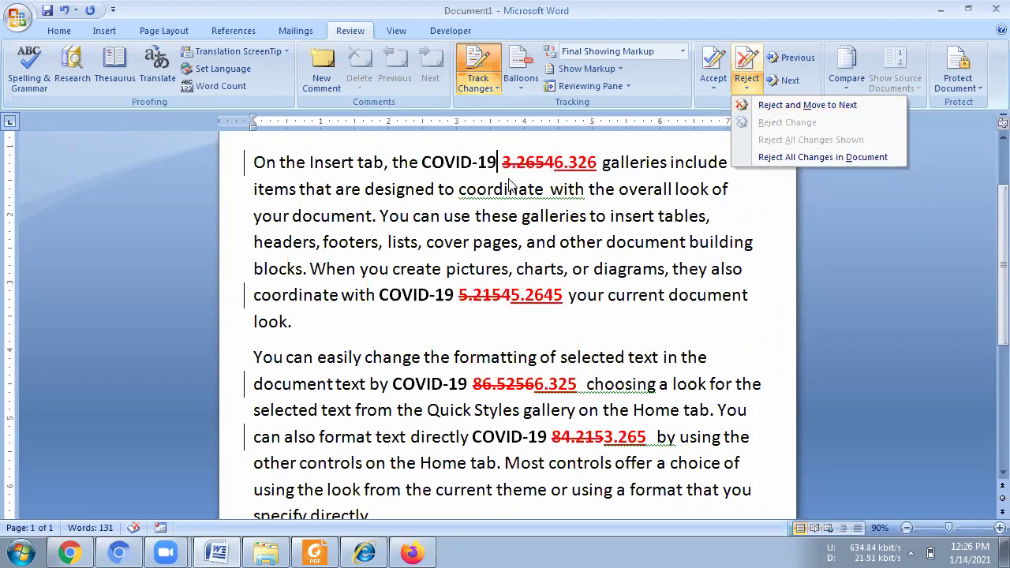
click(750, 124)
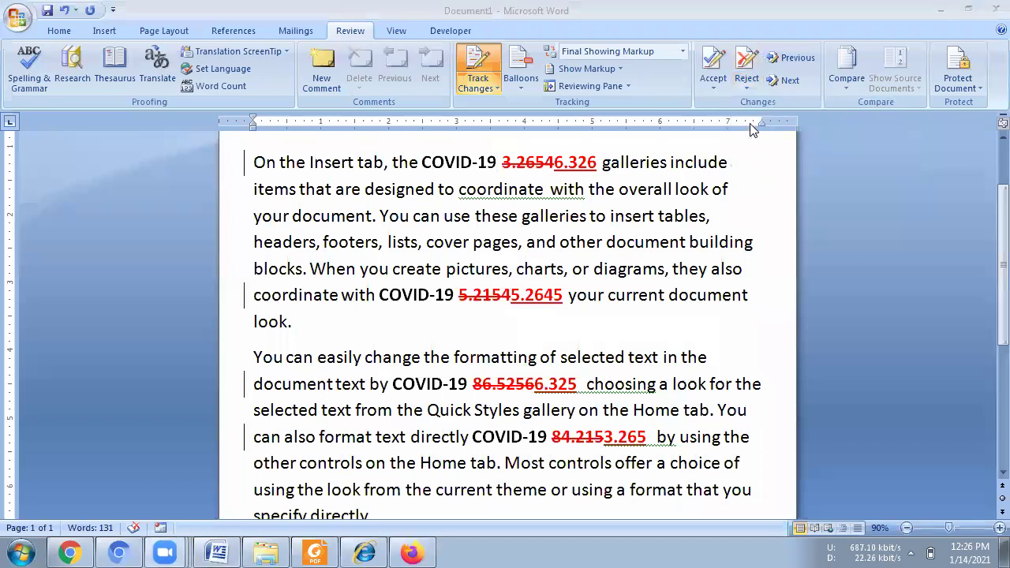
click(744, 82)
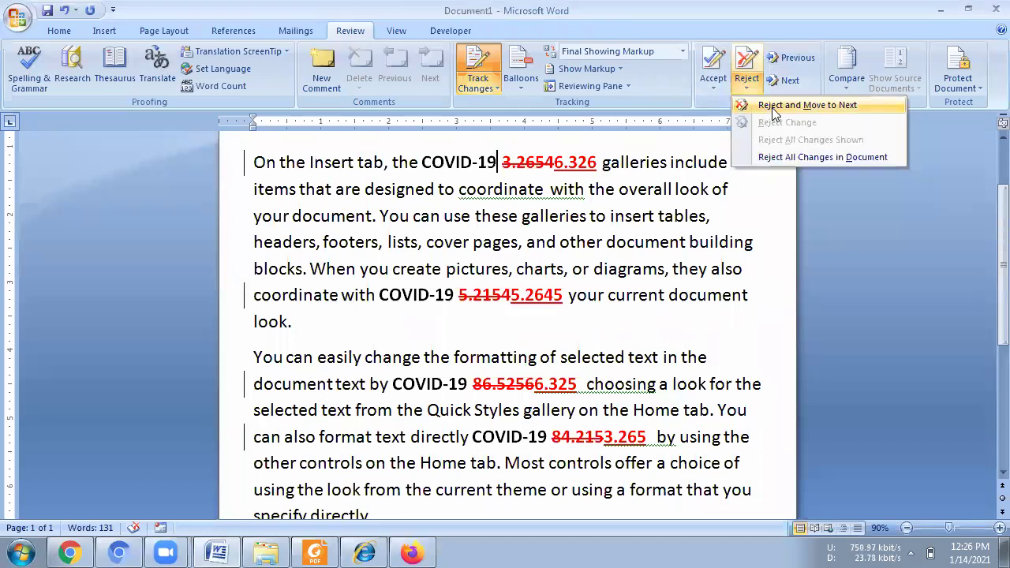
click(772, 111)
Reject four tracked edits so 3.2654 and 5.2154 return and 6.326 and 5.2645 disappear.
click(746, 82)
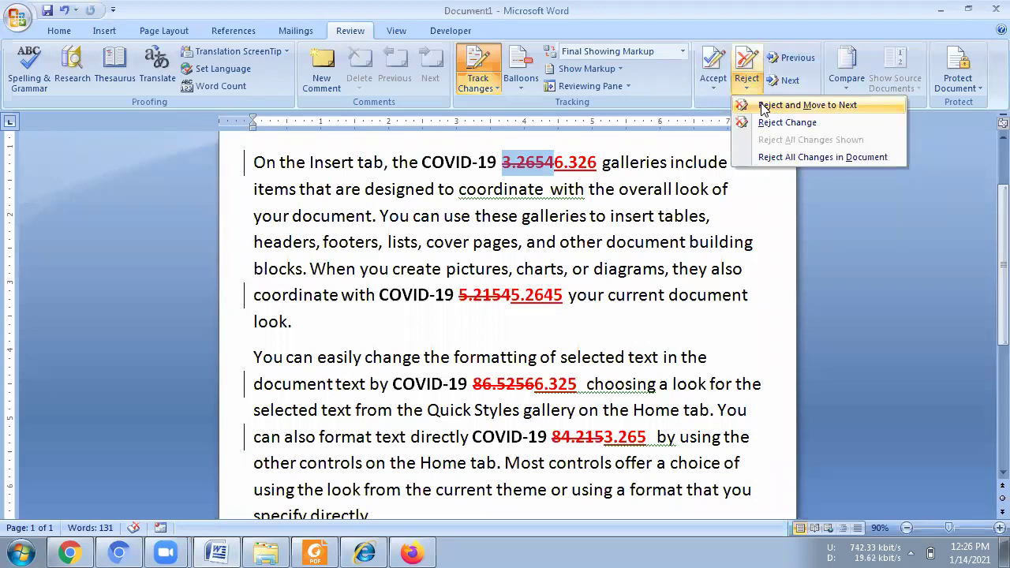
click(763, 109)
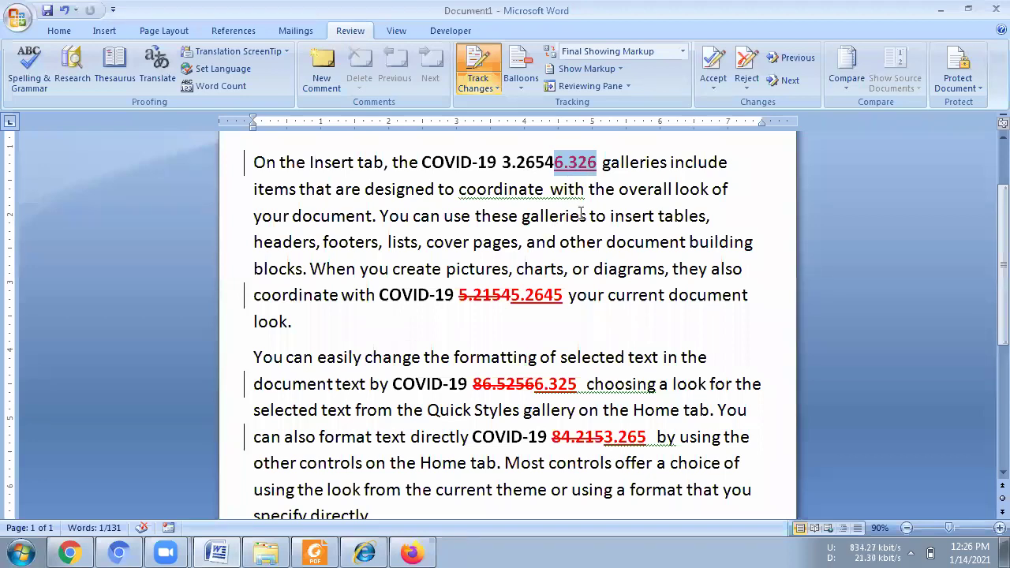
click(746, 82)
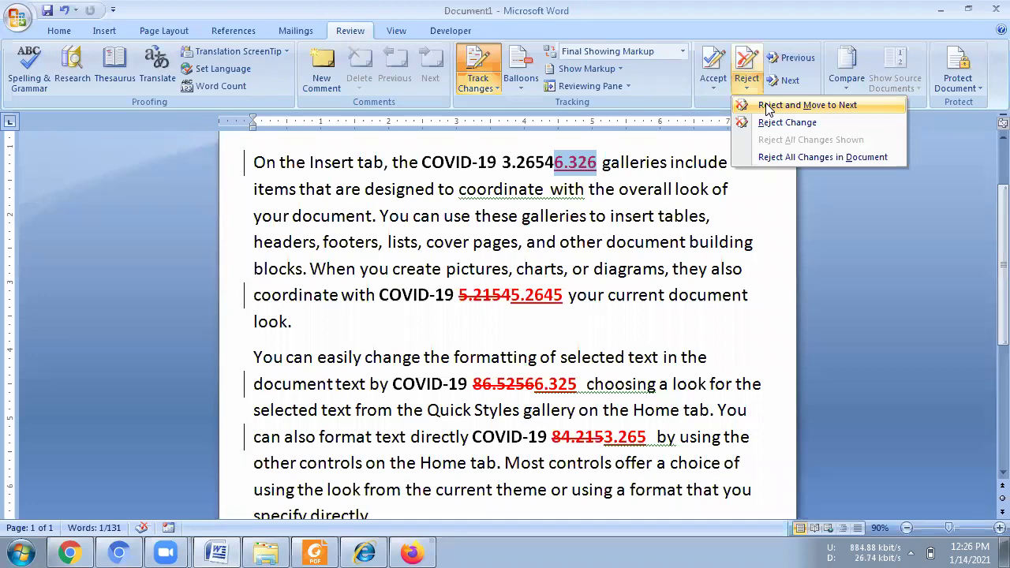
click(765, 106)
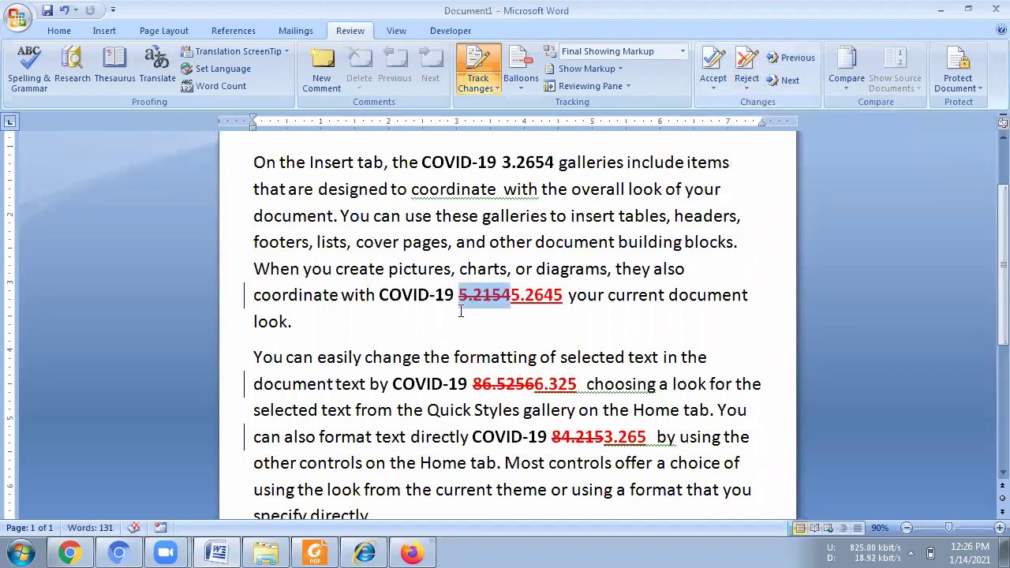
click(744, 91)
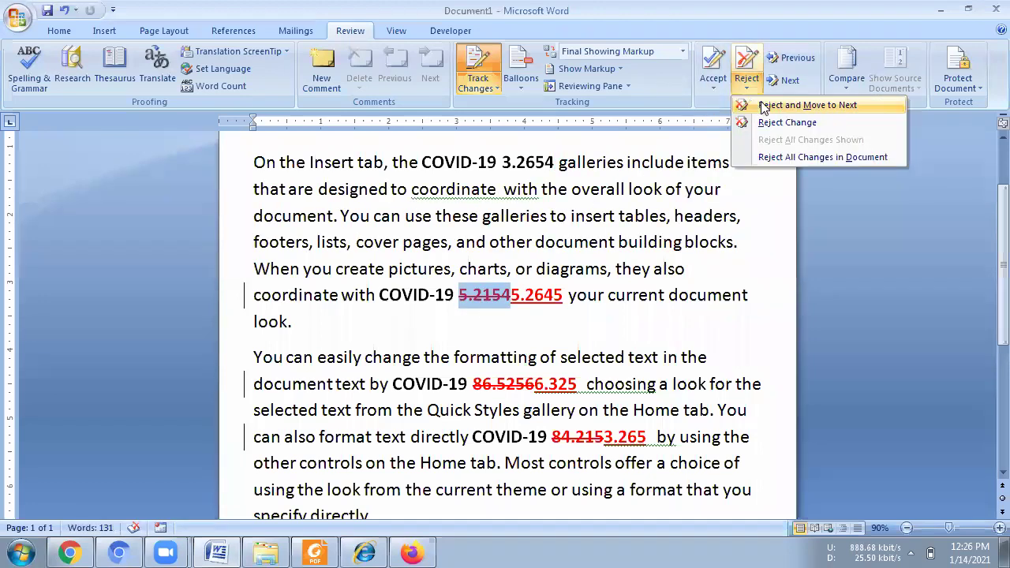
click(764, 108)
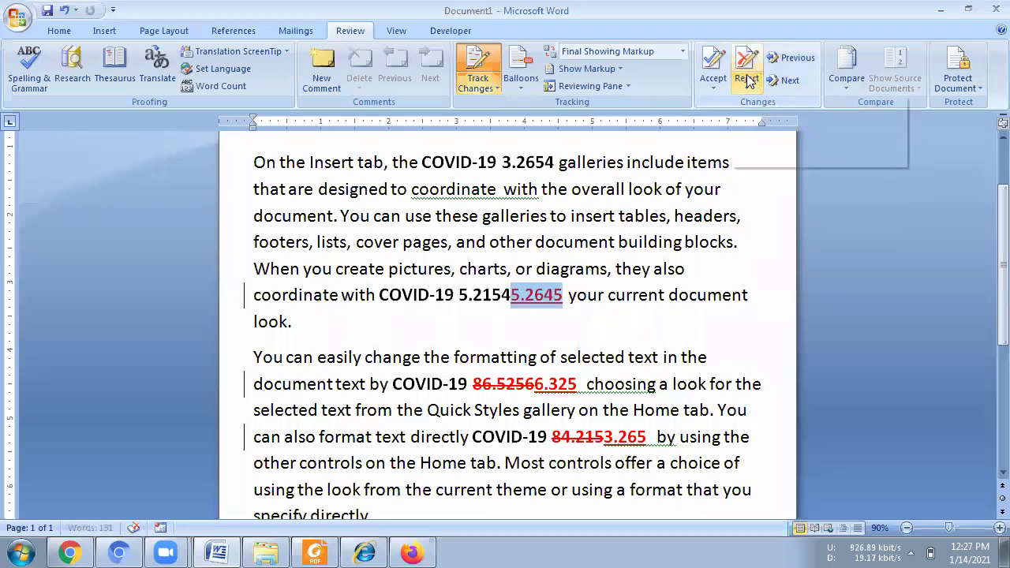
click(746, 85)
click(759, 105)
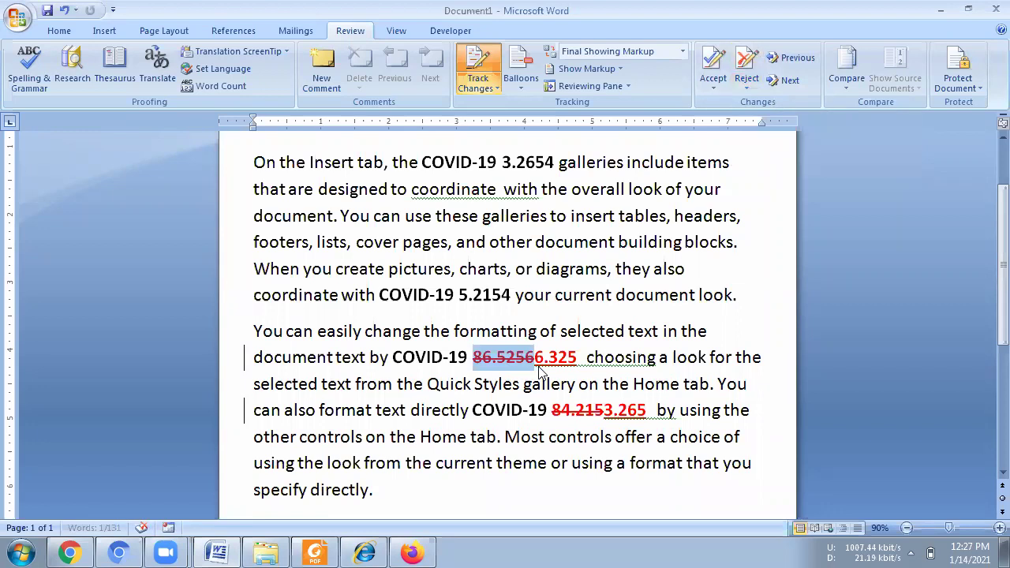
Accept the tracked deletion of 86.5256, undoing an accidental reject first.
drag(473, 359, 546, 365)
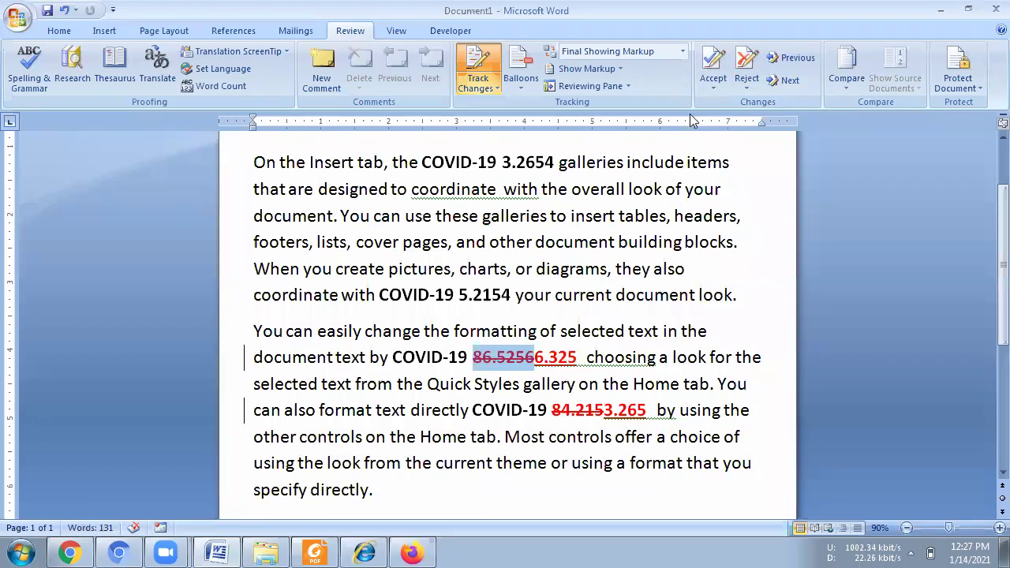
click(715, 87)
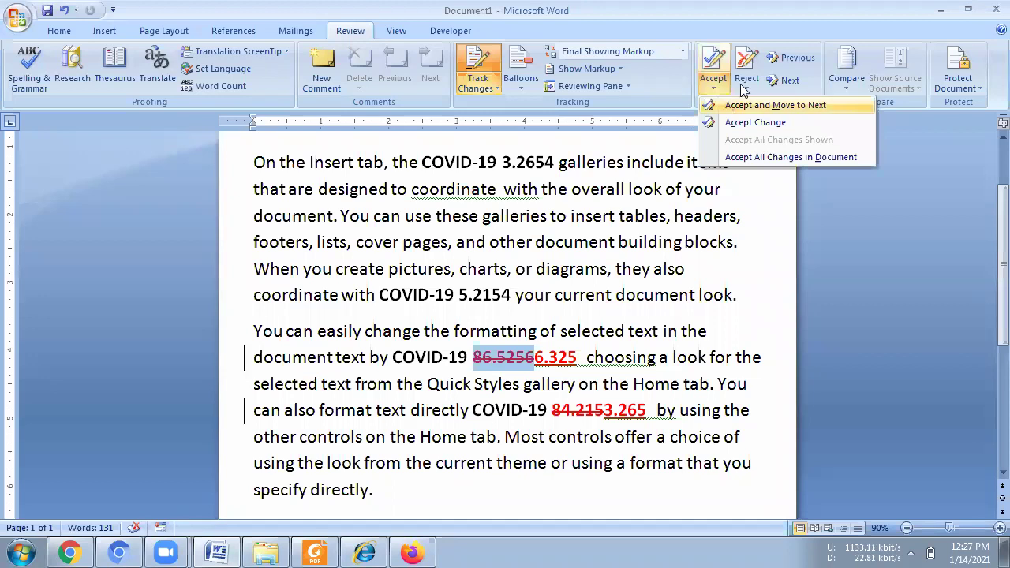
click(745, 89)
click(751, 104)
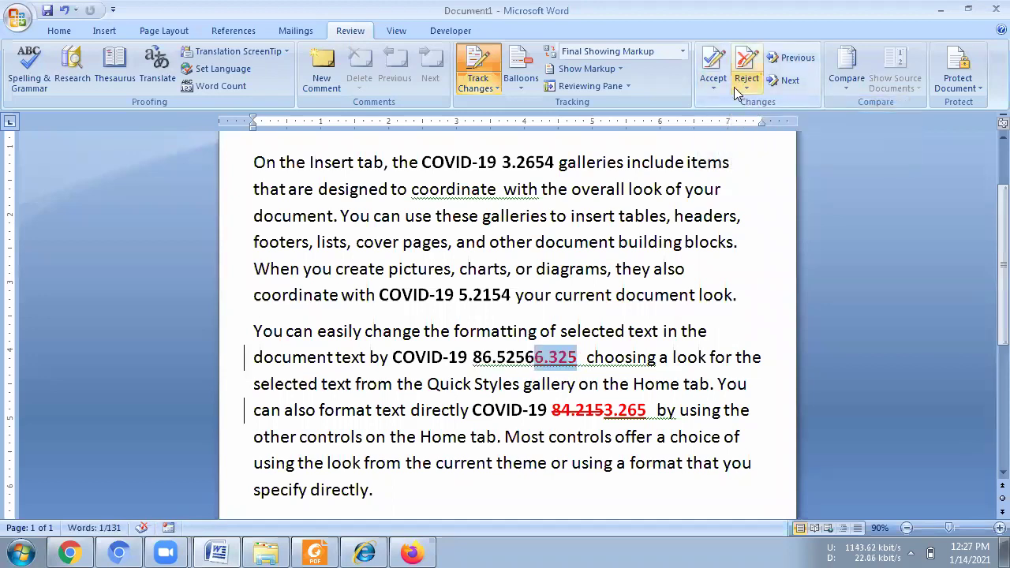
key(ctrl+z)
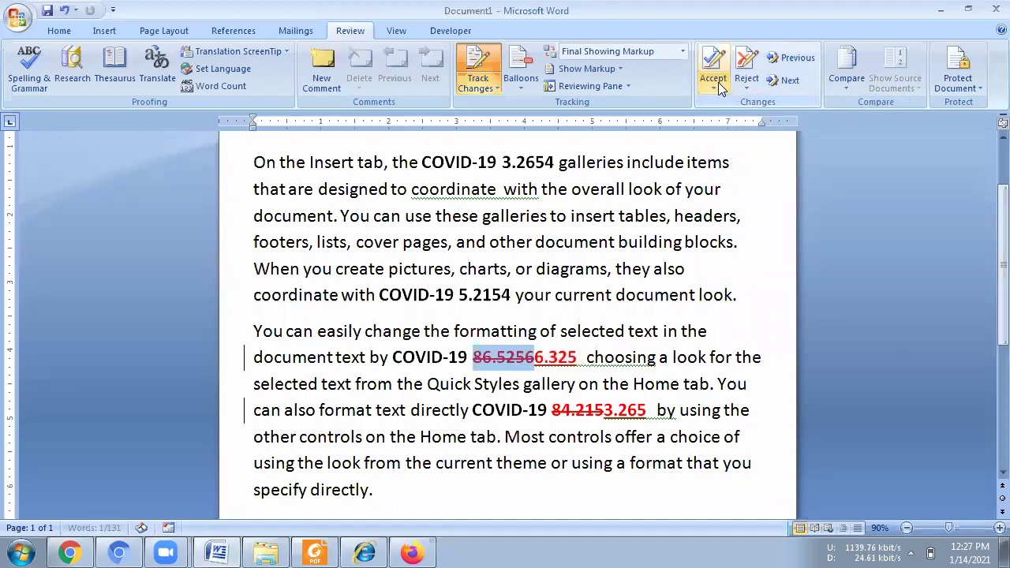
click(716, 85)
click(737, 106)
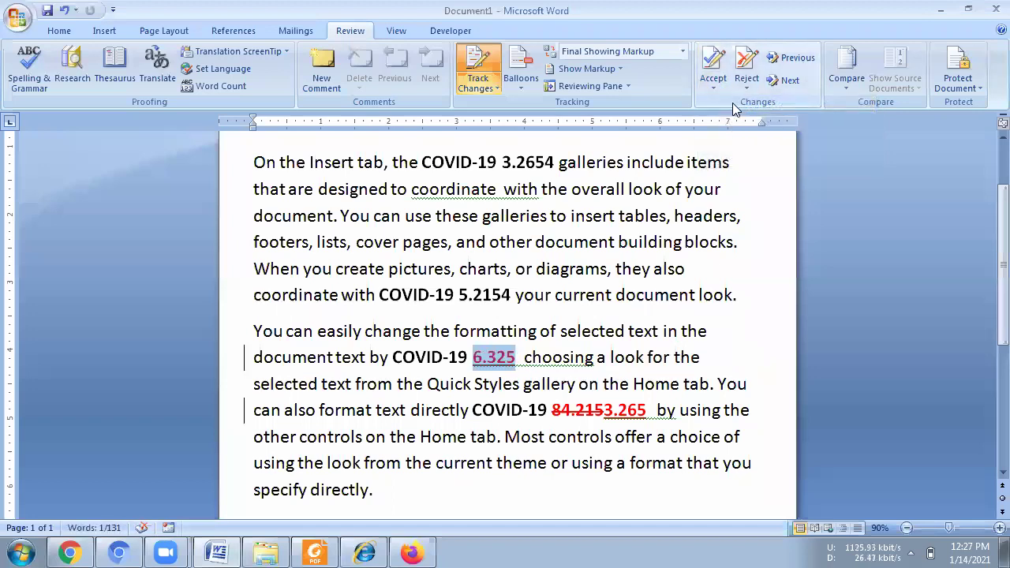
Select and deselect the inserted 6.325, then open the document protection options.
click(477, 358)
drag(477, 358, 515, 359)
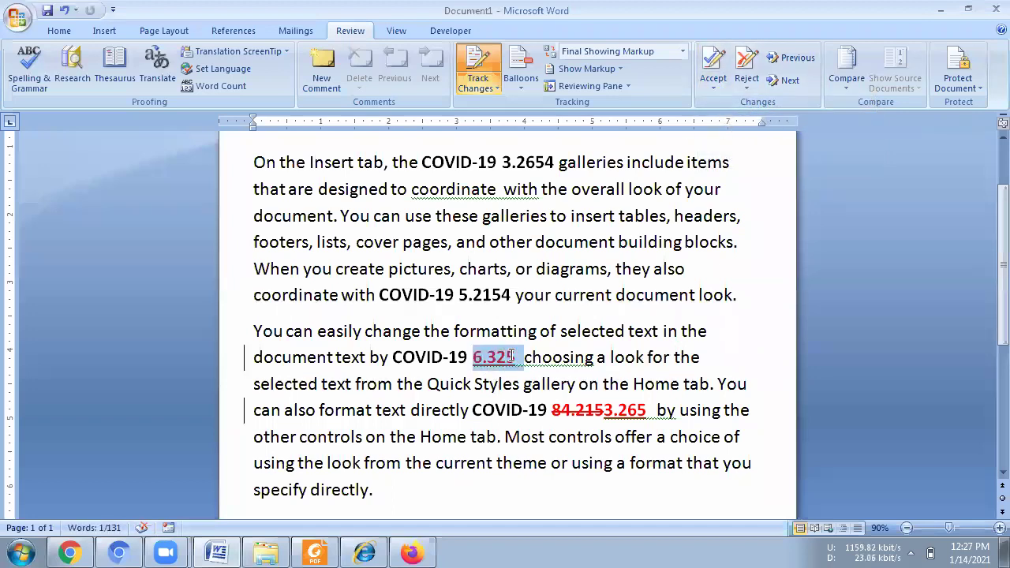
mouse_move(513, 368)
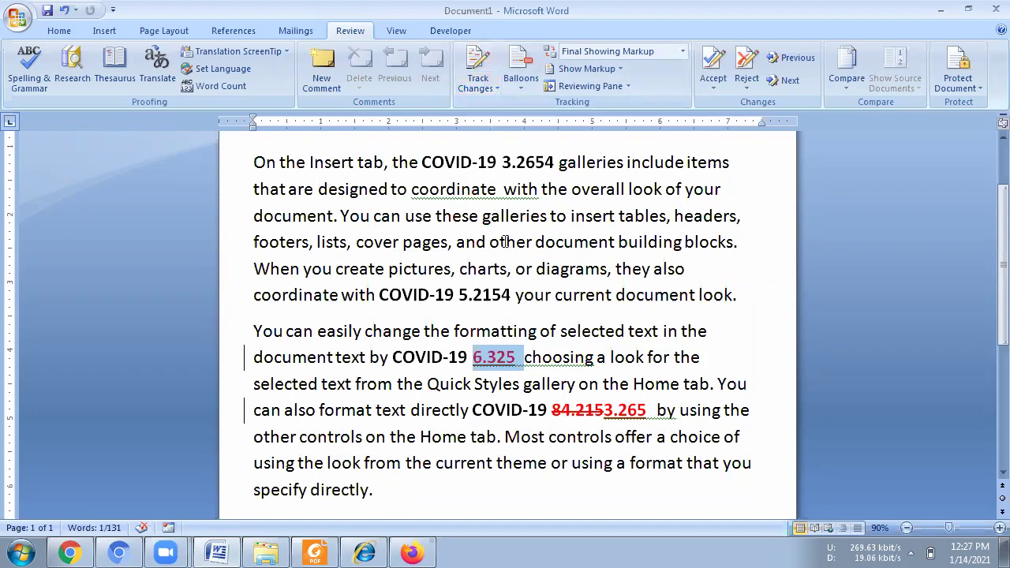
key(ctrl+z)
click(797, 57)
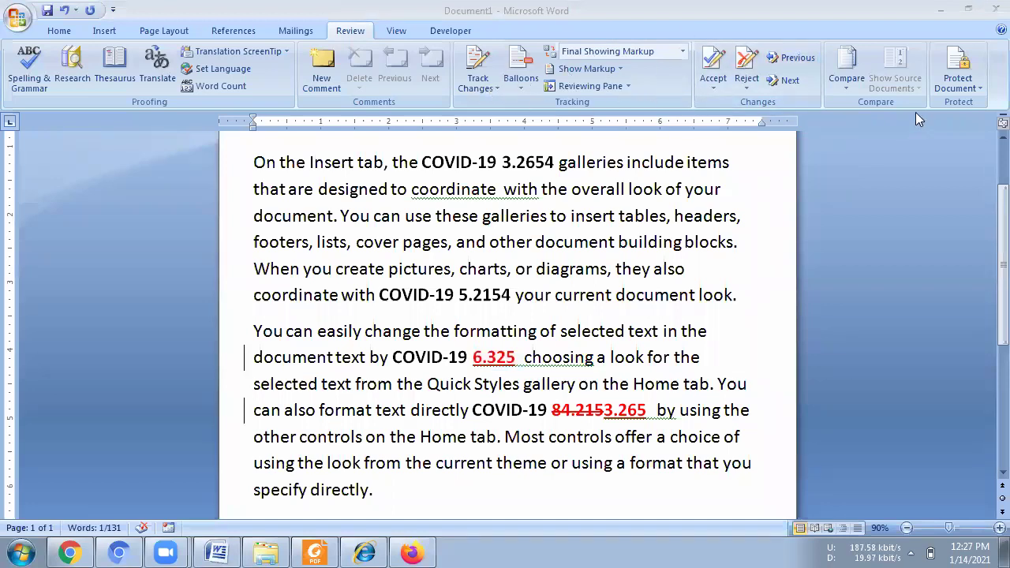
click(957, 82)
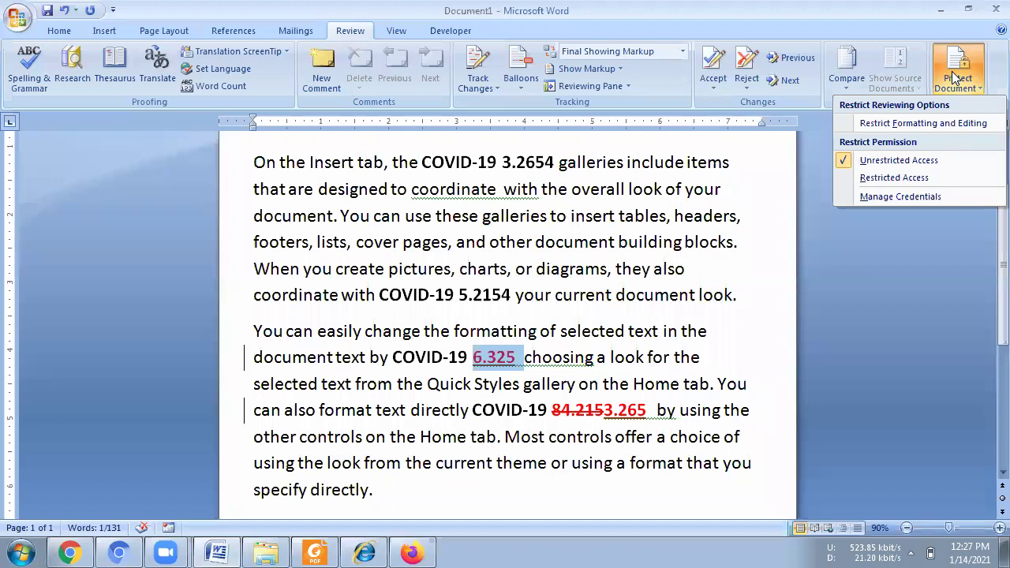
click(926, 123)
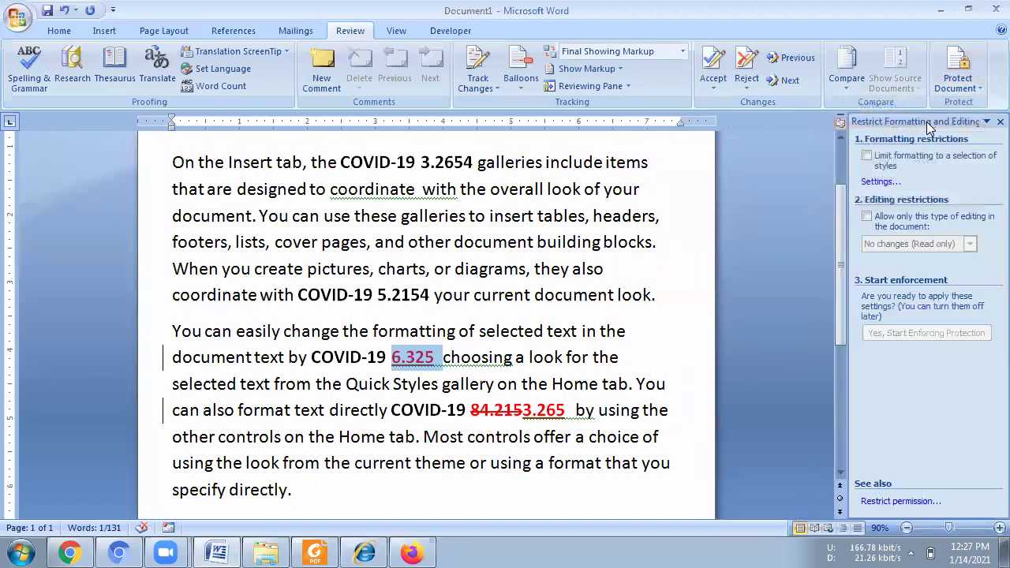
click(867, 156)
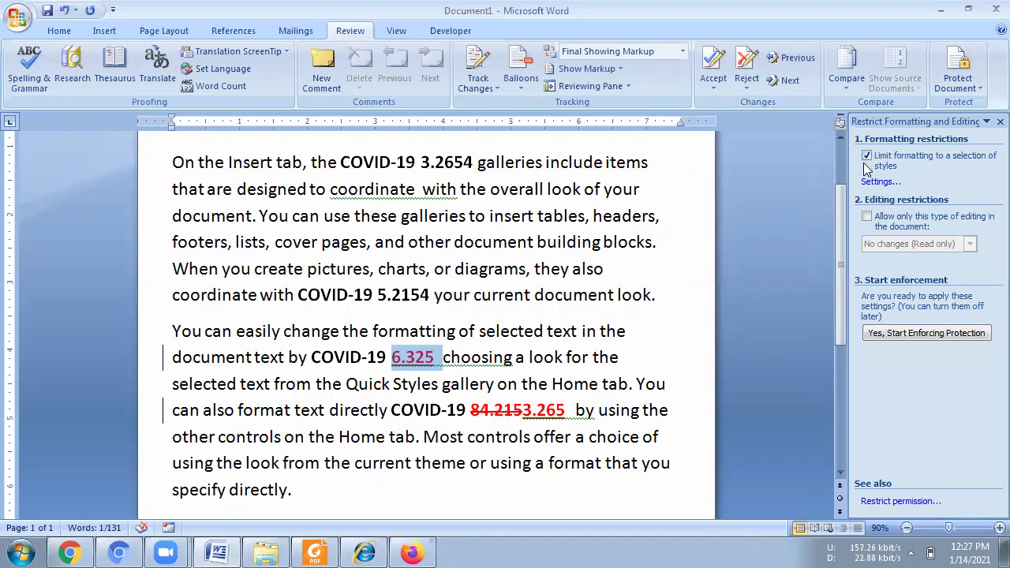
click(473, 295)
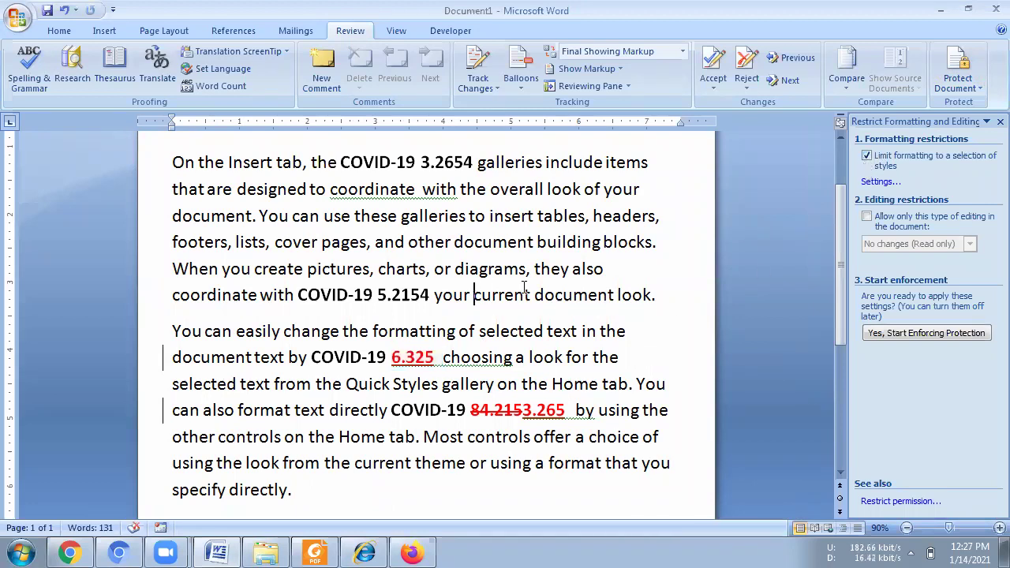
click(1000, 122)
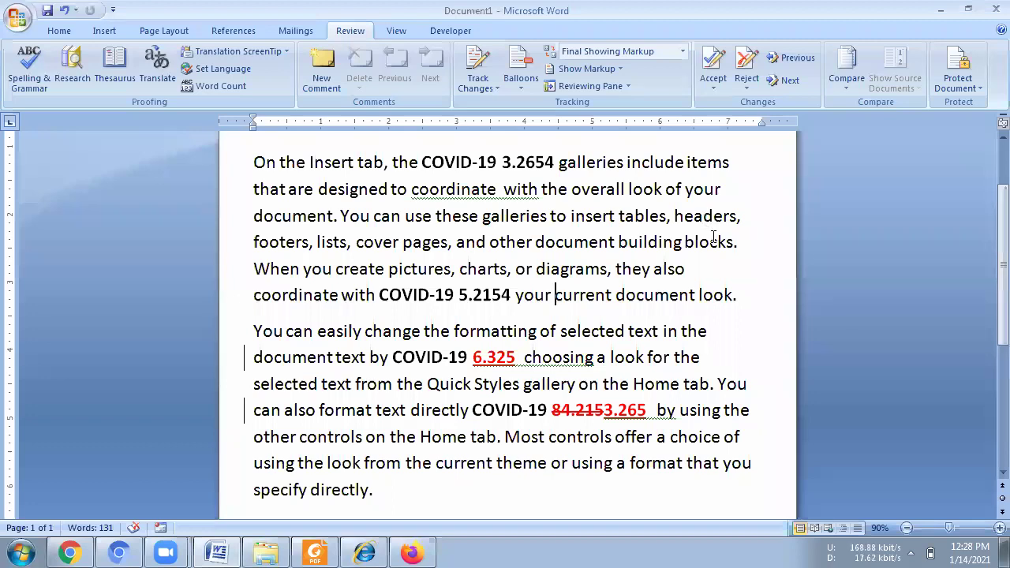
scroll(714, 237, up, 2)
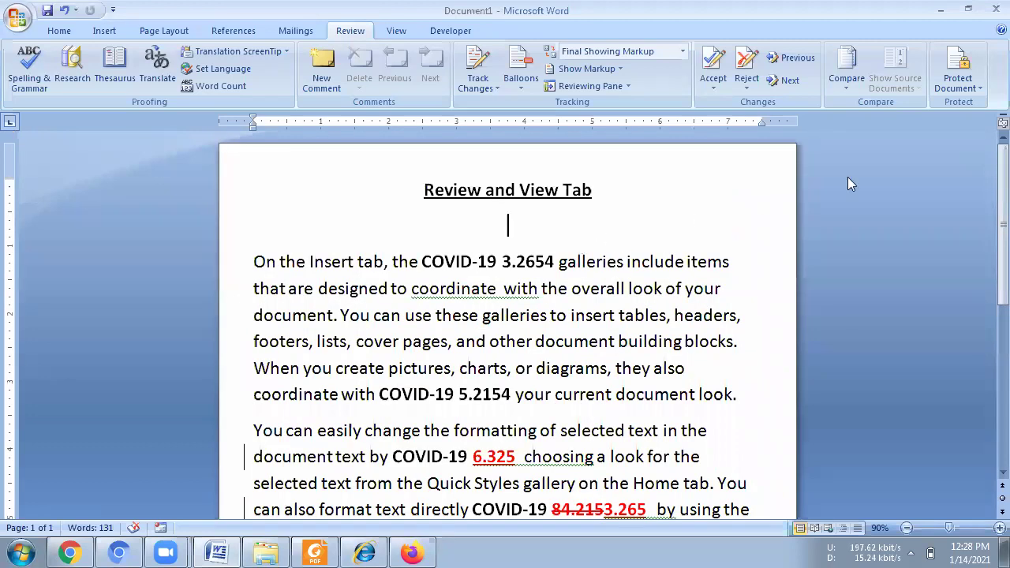
click(960, 75)
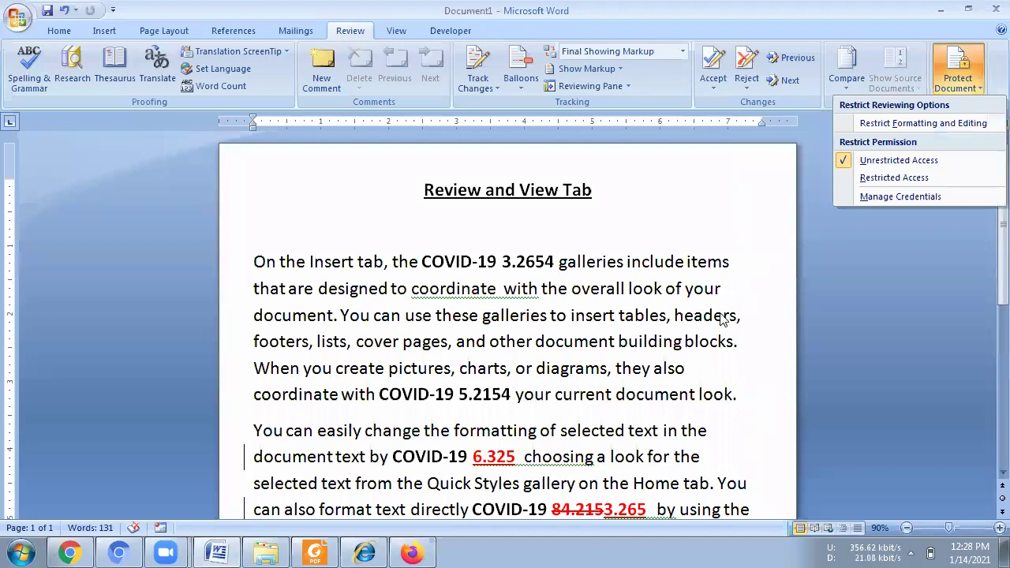
click(505, 232)
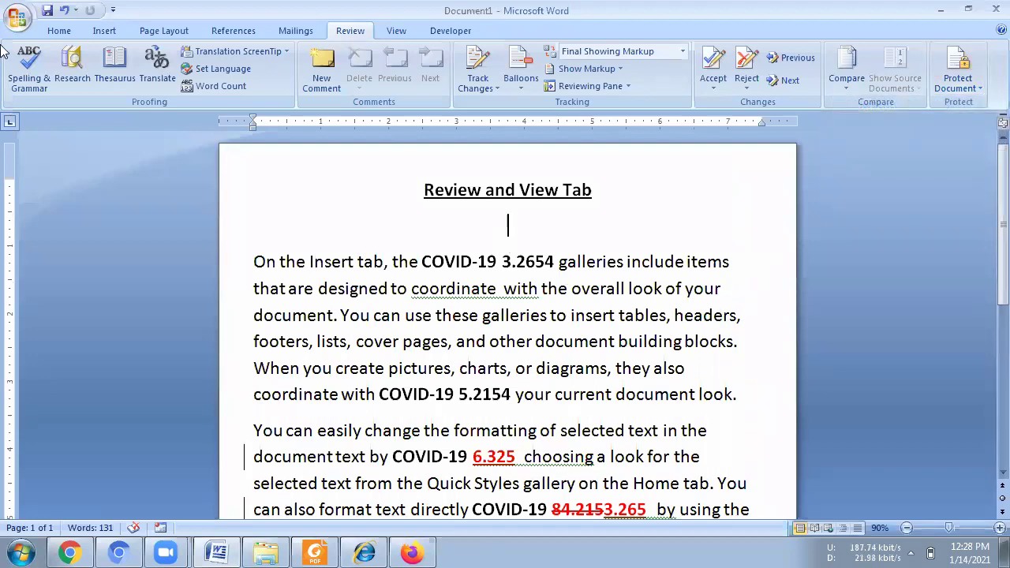
click(17, 17)
Save the document on the Desktop under the file name 'without password'.
click(41, 122)
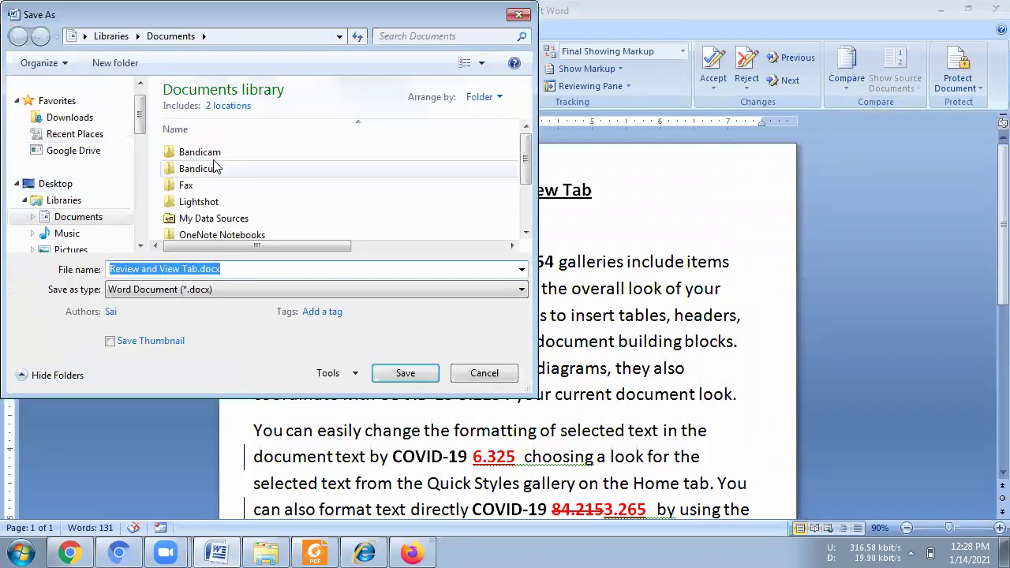
drag(389, 26, 718, 59)
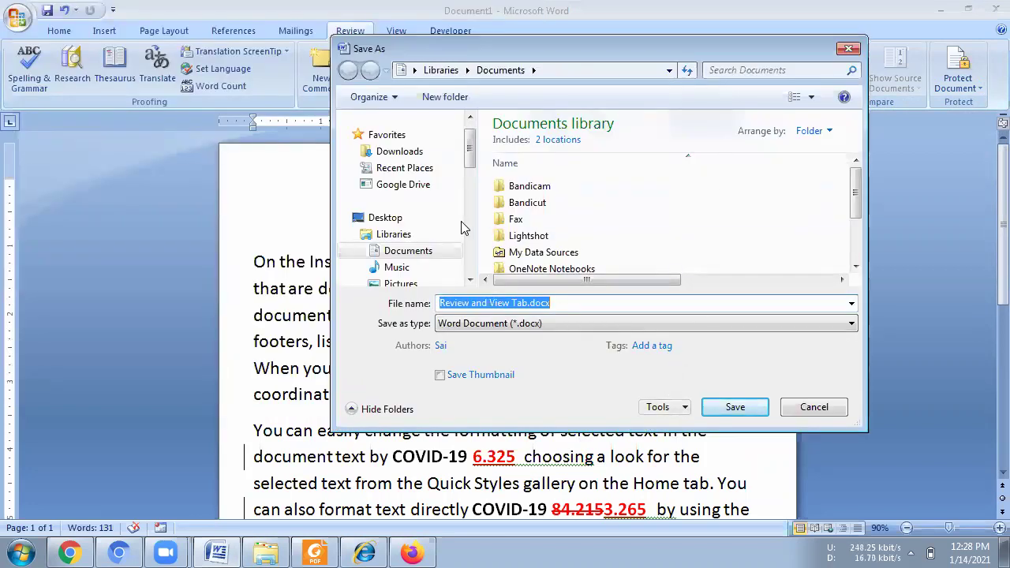
click(411, 217)
triple_click(513, 303)
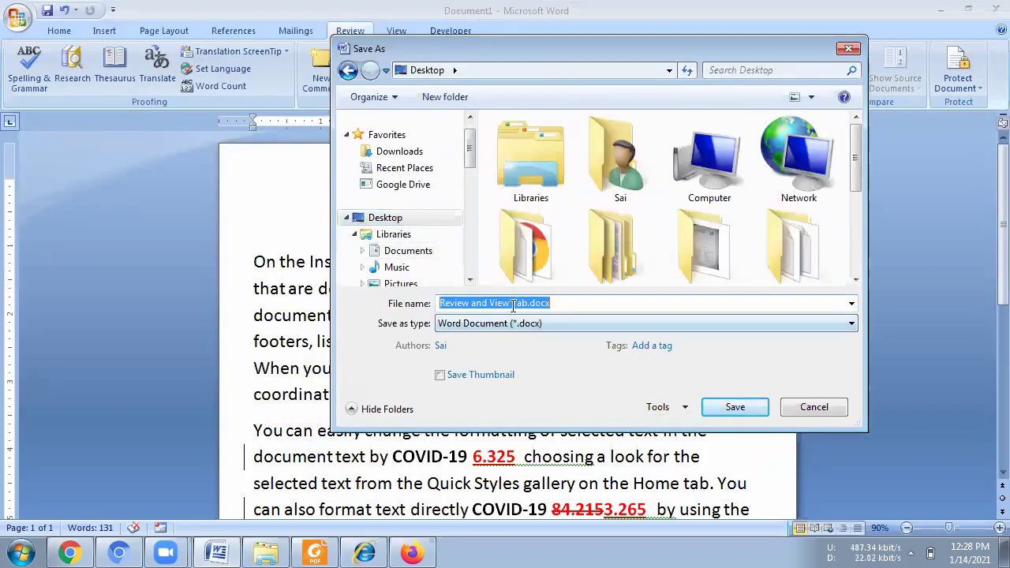
text(without password)
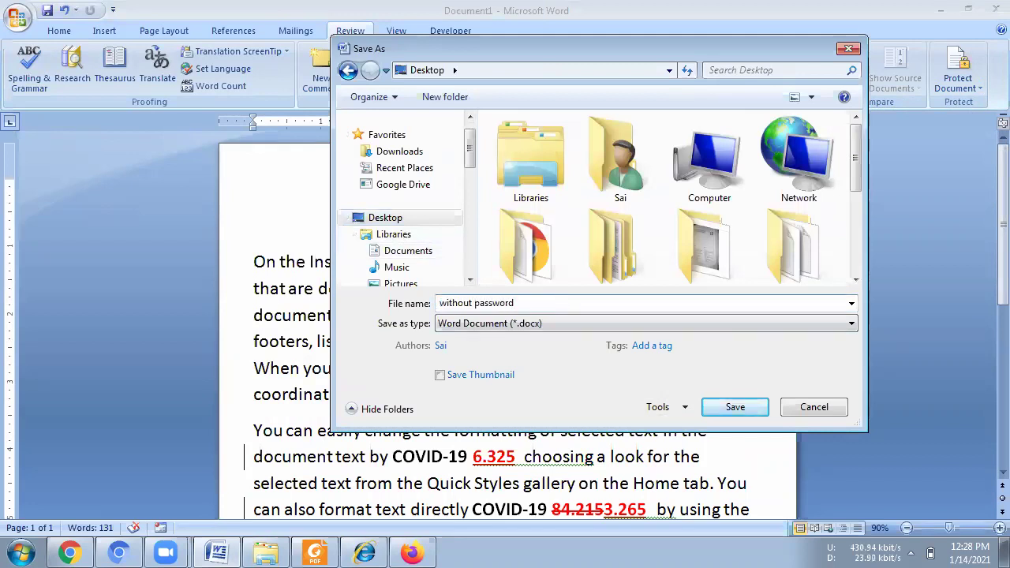
click(726, 407)
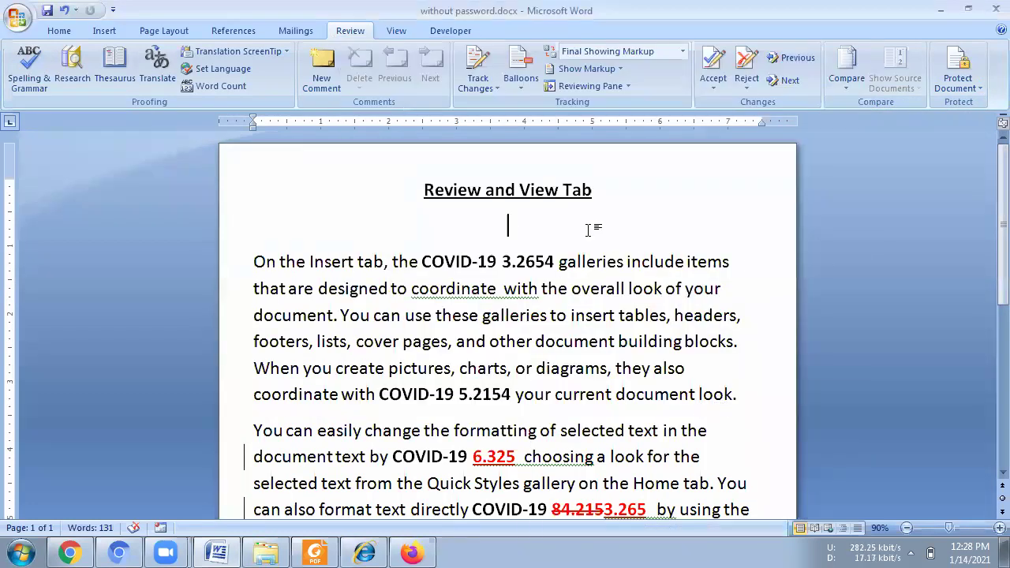
Dismiss the Internet Explorer setup dialog and open 'without password' from the desktop.
click(940, 8)
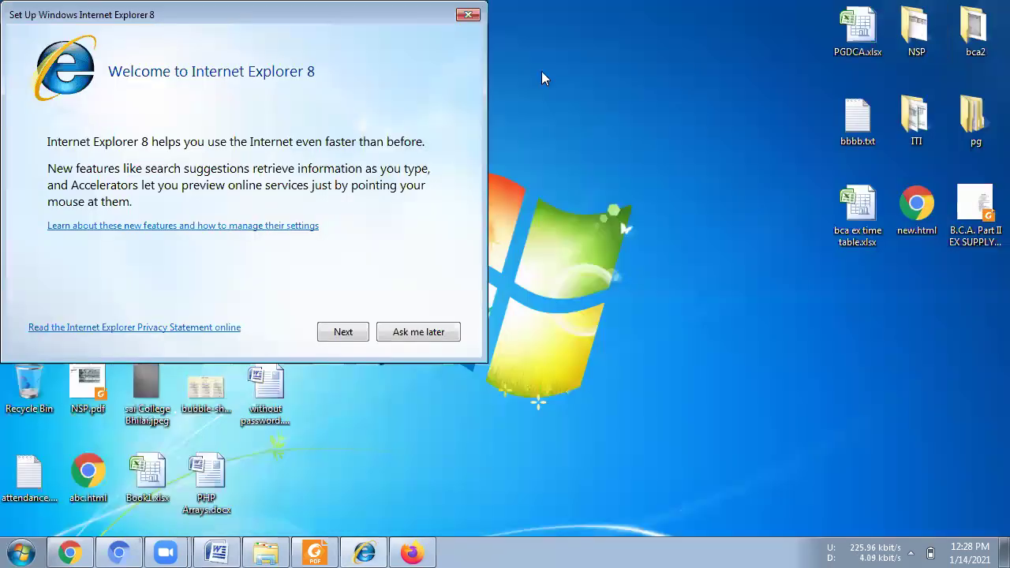
click(469, 14)
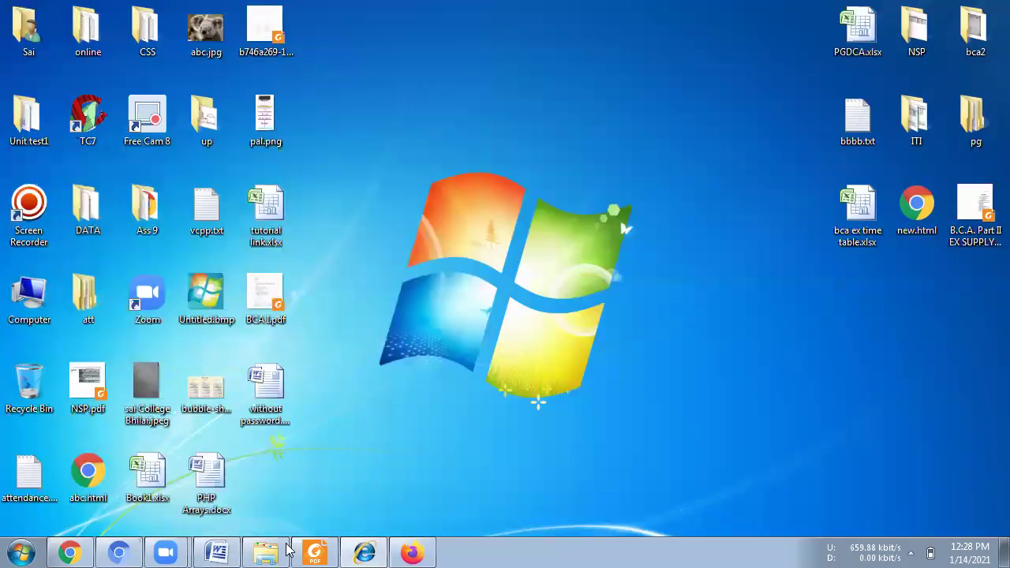
drag(210, 550, 205, 517)
click(203, 519)
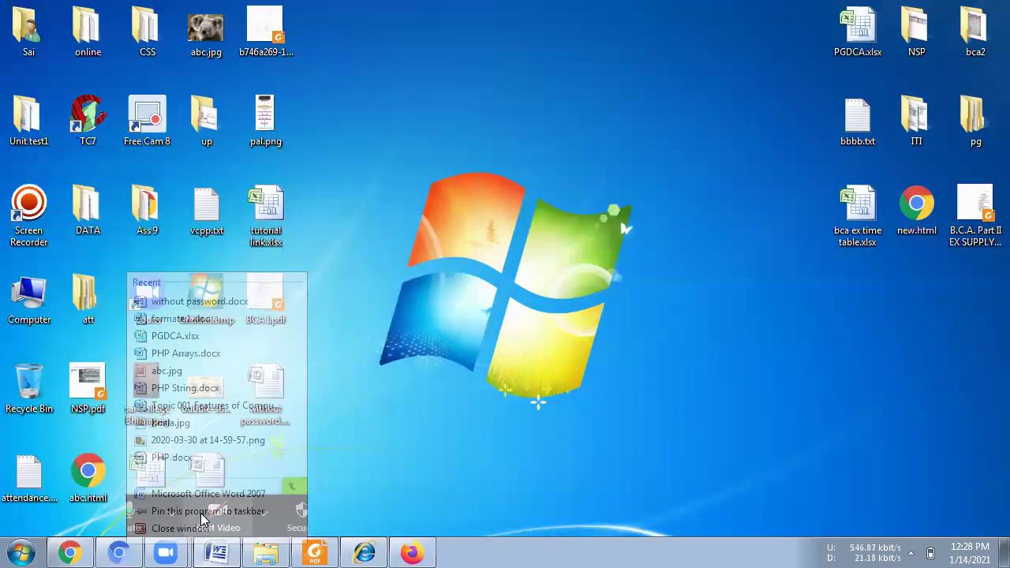
right_click(264, 386)
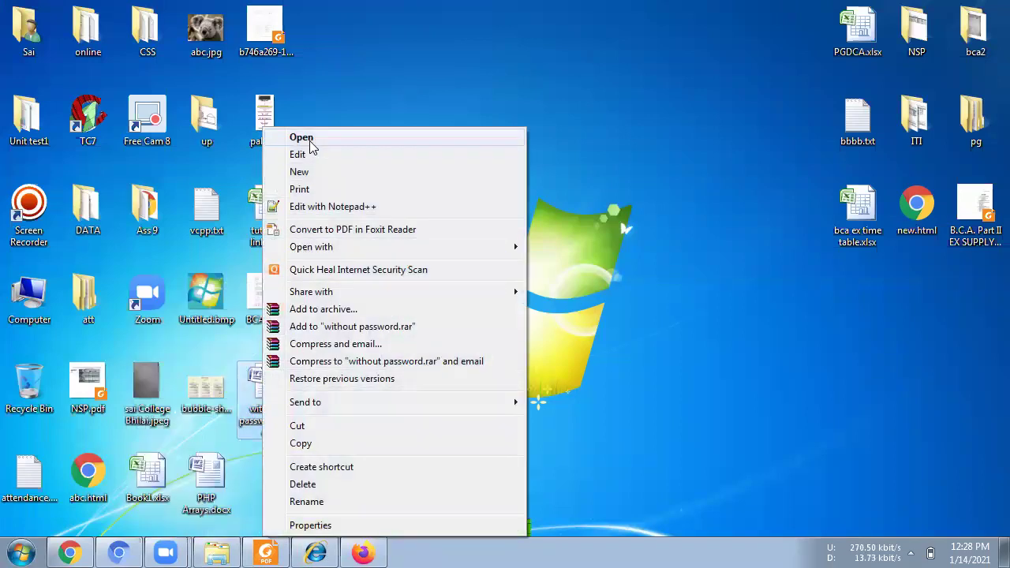
click(313, 153)
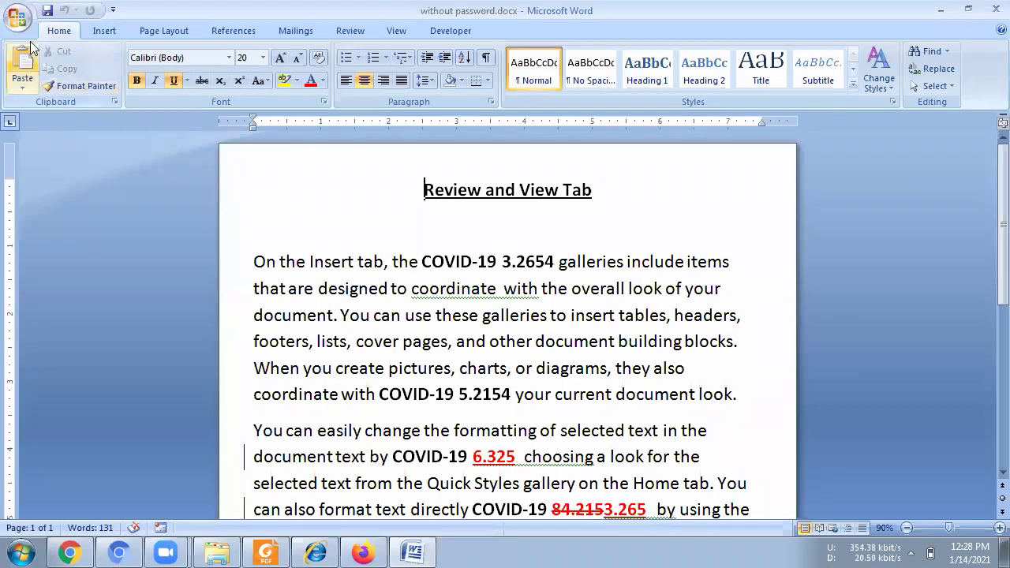
Start a Save As named 'with password' and show the Tools menu.
click(18, 18)
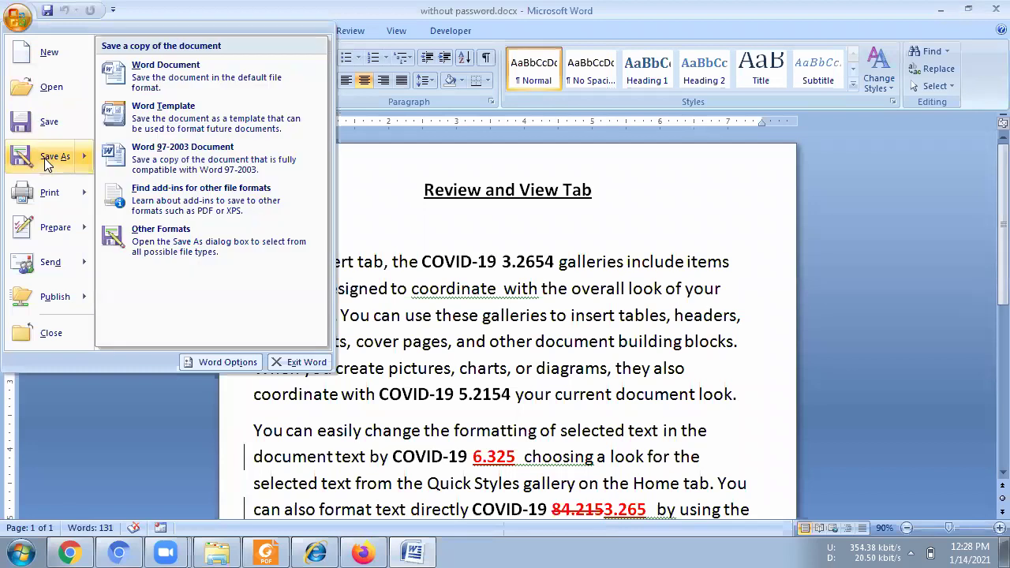
click(44, 158)
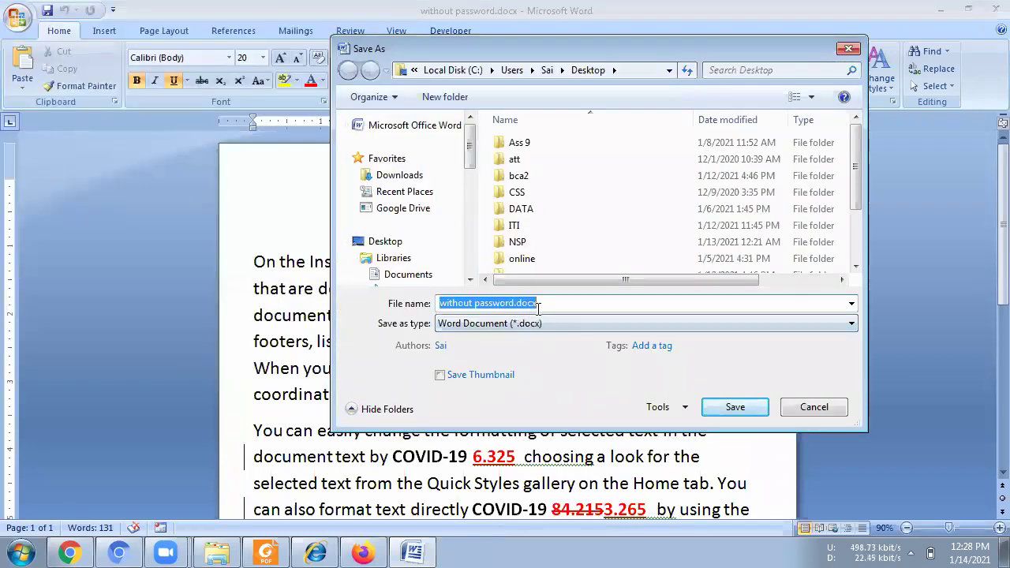
text(pass)
key(BackSpace)
key(BackSpace)
key(BackSpace)
text(with pass)
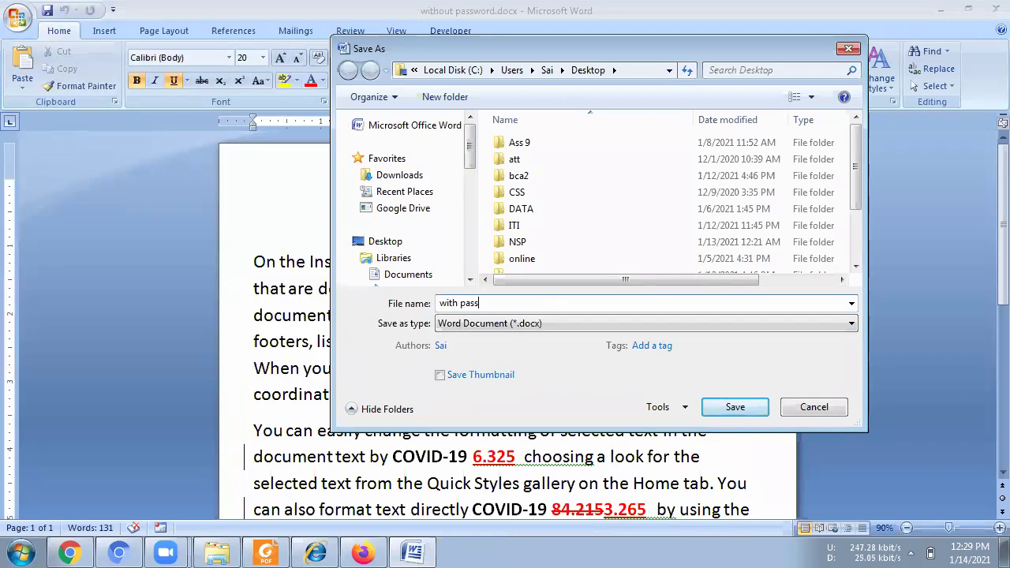
text(word)
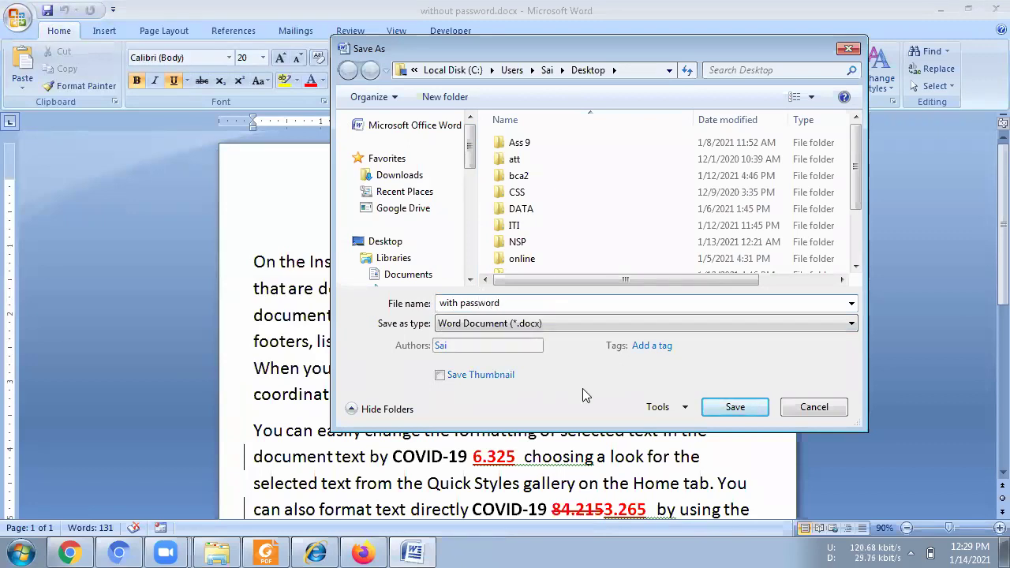
click(672, 415)
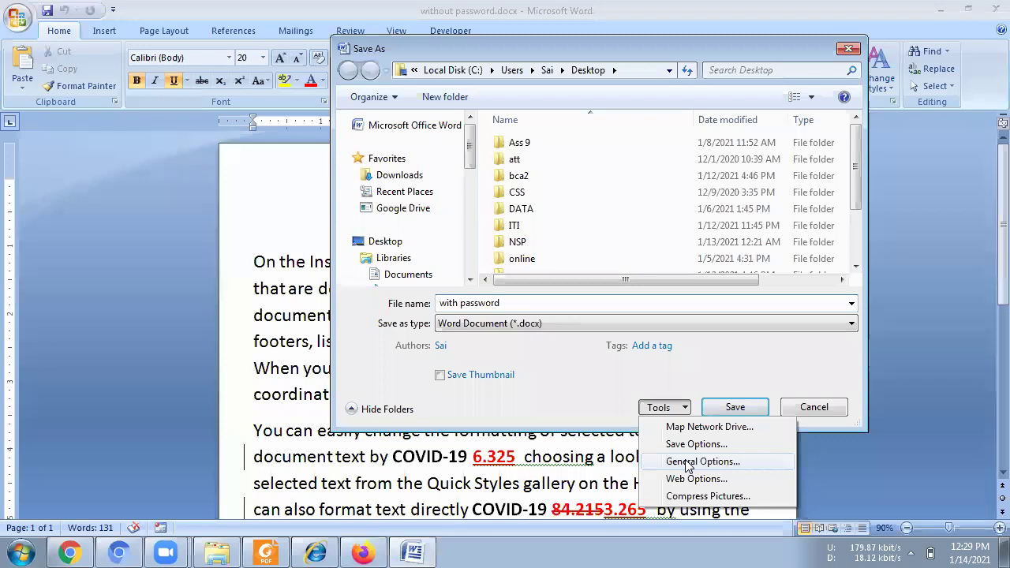
Enter an open password and a modify password in General Options.
click(686, 463)
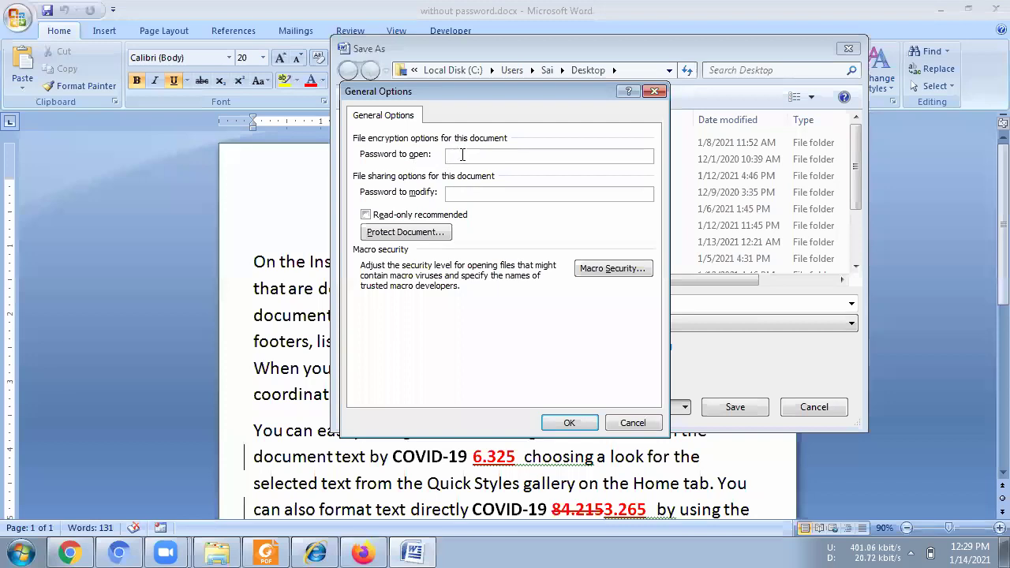
drag(487, 156, 440, 156)
click(449, 195)
click(398, 236)
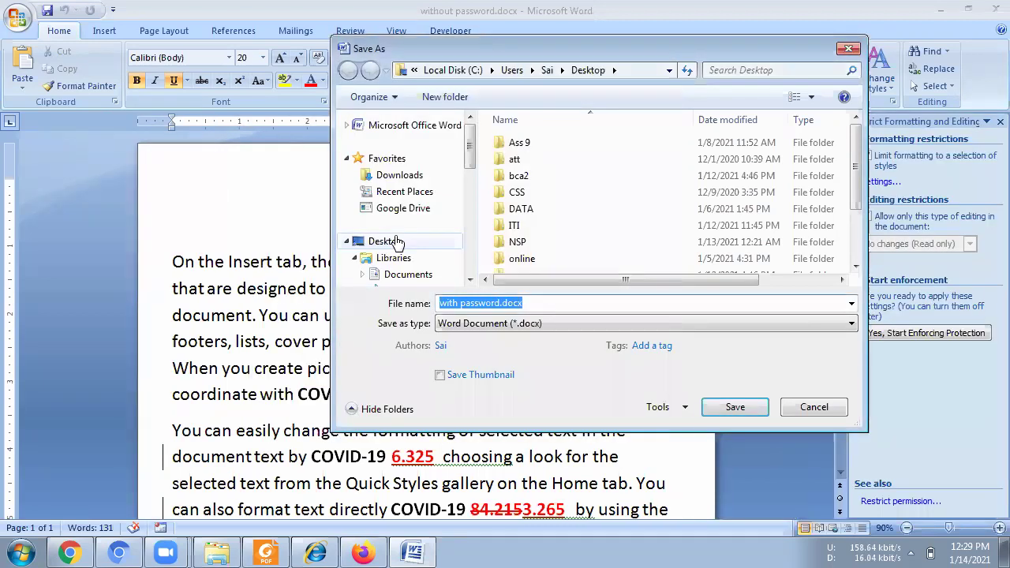
Re-enter both passwords, confirm them, and save as 'with password.docx'.
click(682, 412)
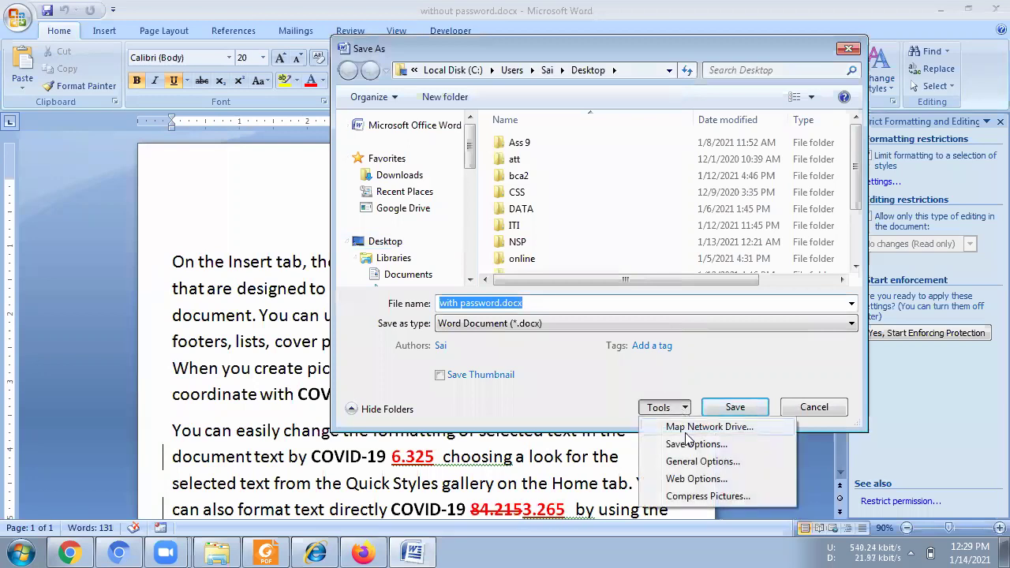
click(688, 466)
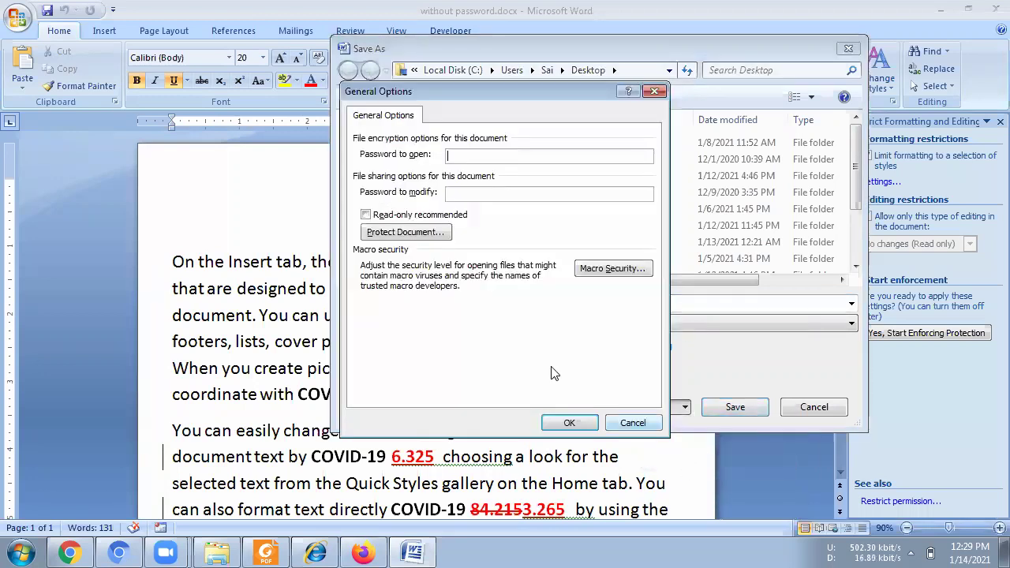
click(476, 196)
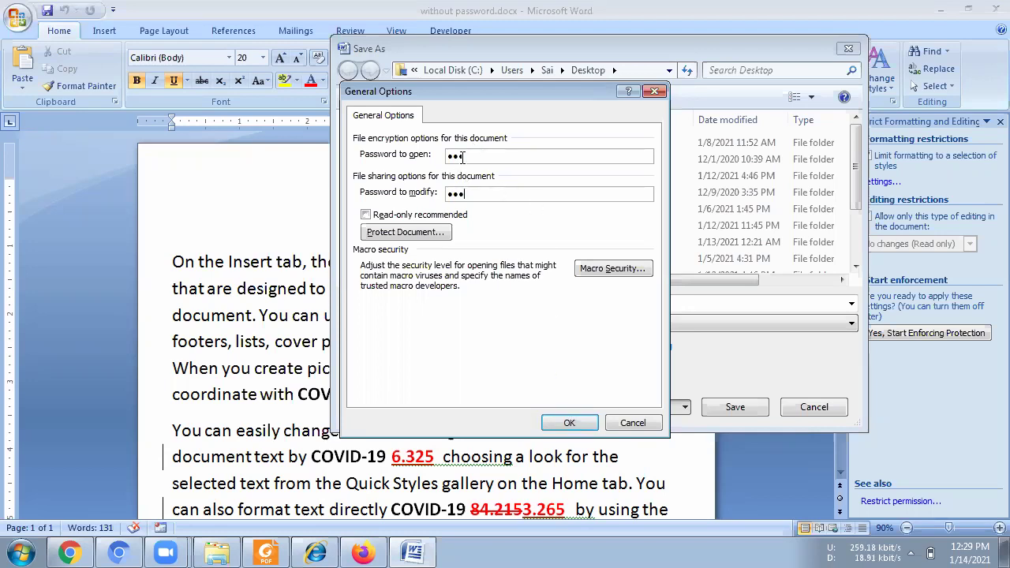
click(568, 424)
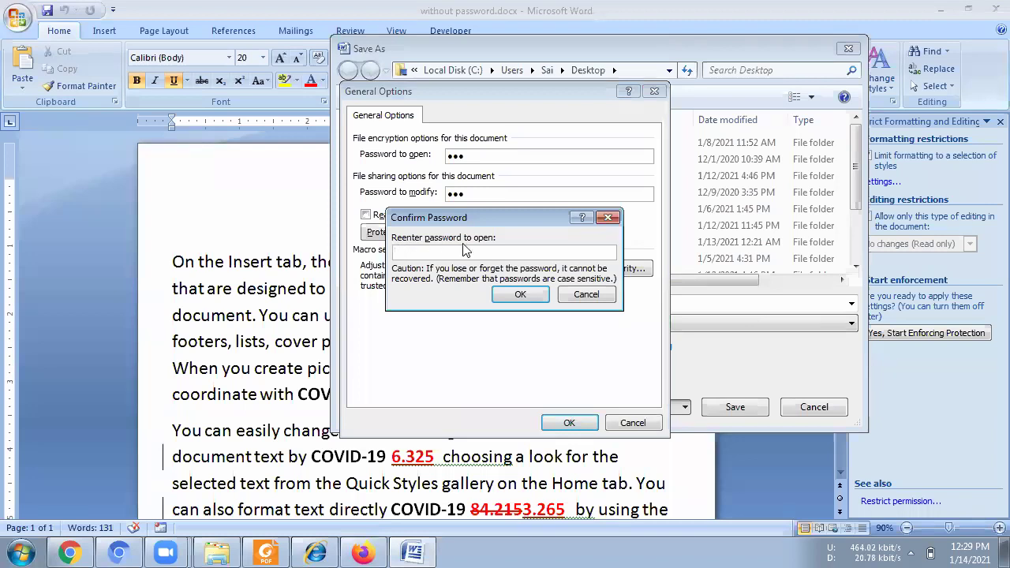
click(517, 295)
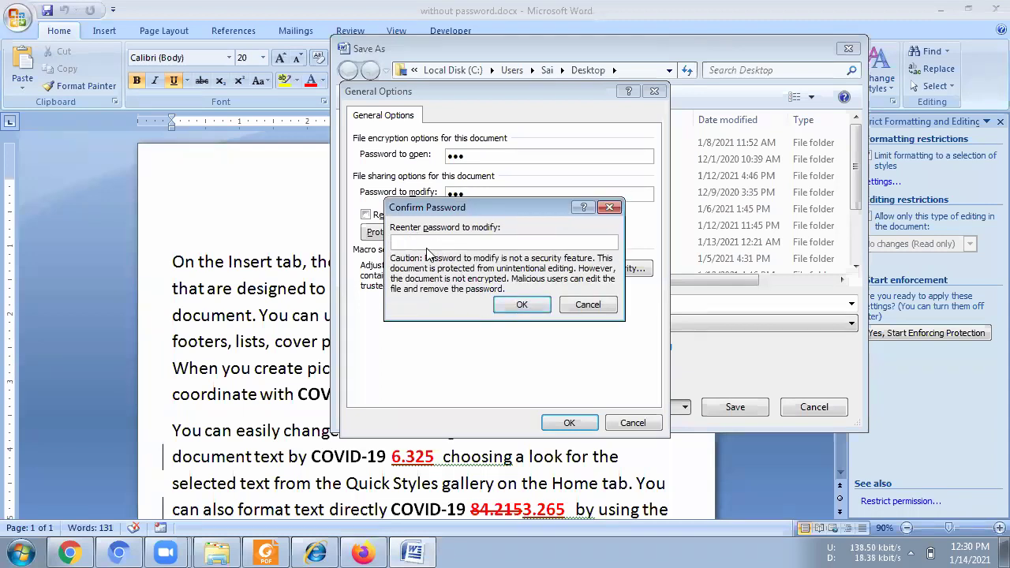
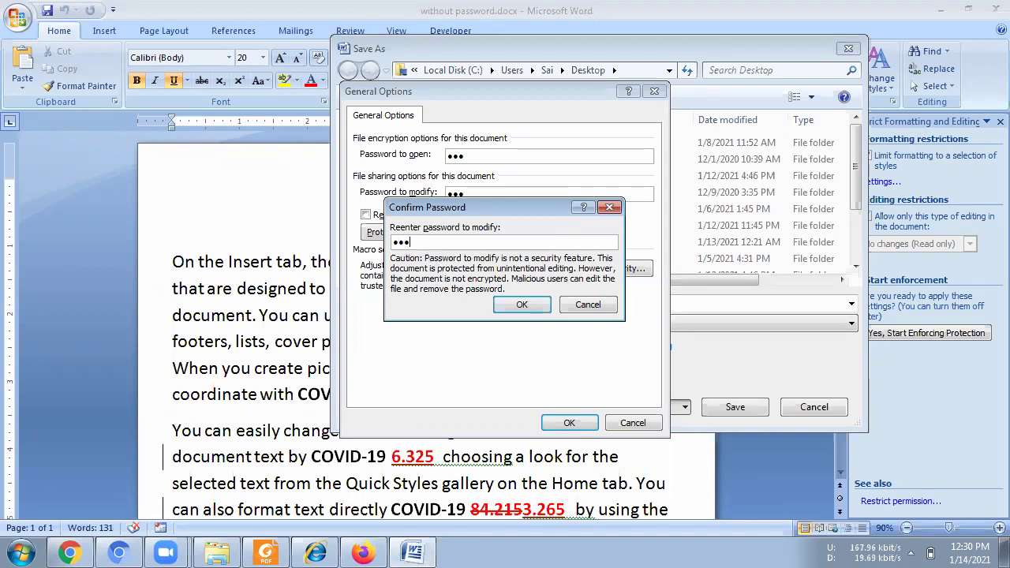
click(518, 304)
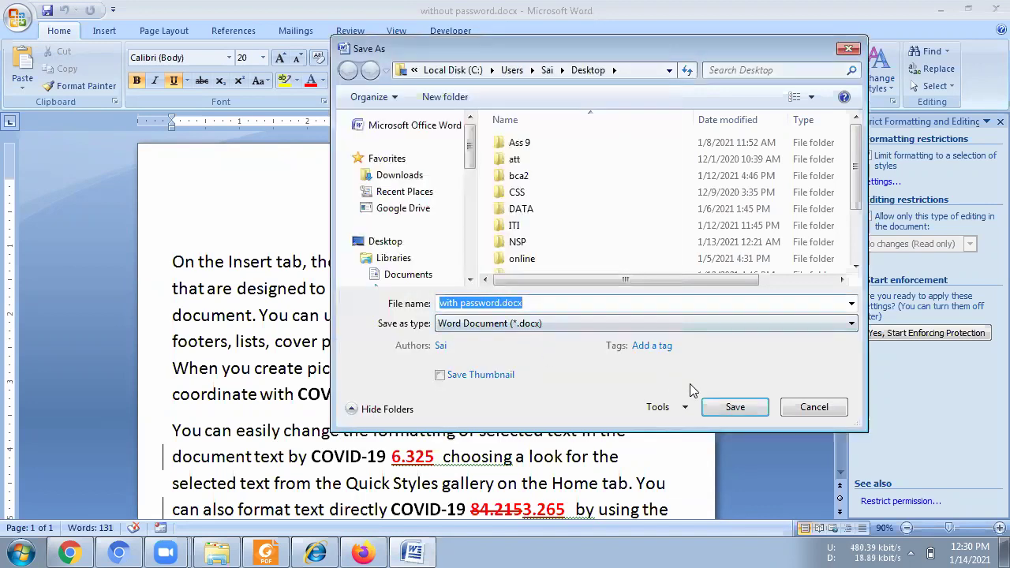
click(724, 404)
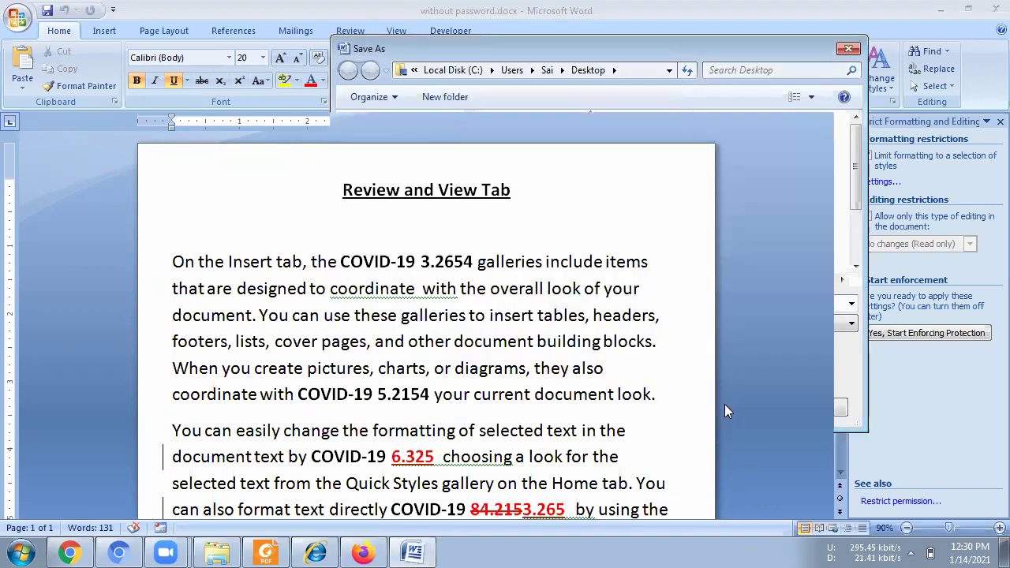
Close Word, open 'with password' from the desktop, and dismiss the wrong-password error.
click(986, 7)
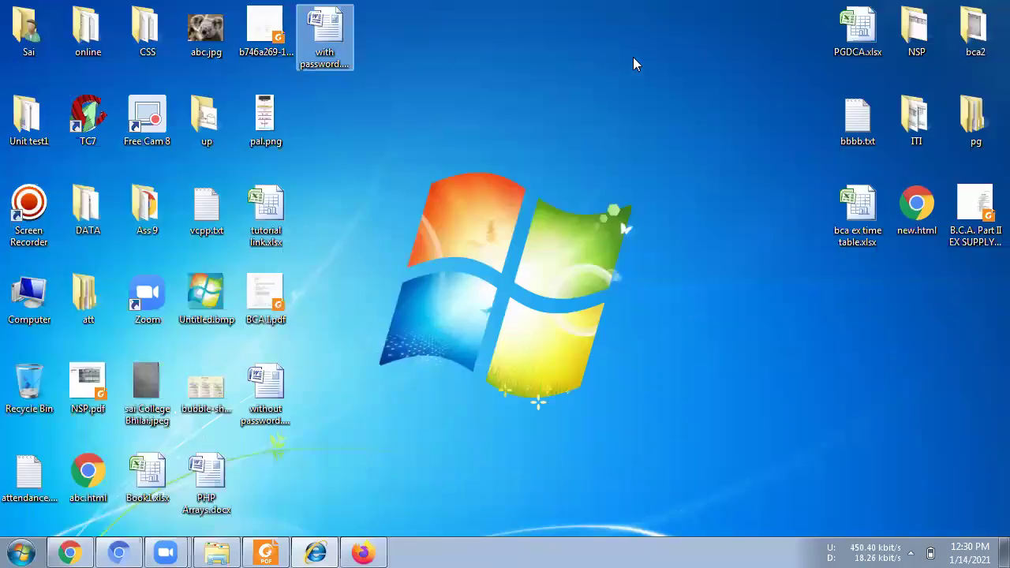
right_click(624, 36)
click(649, 43)
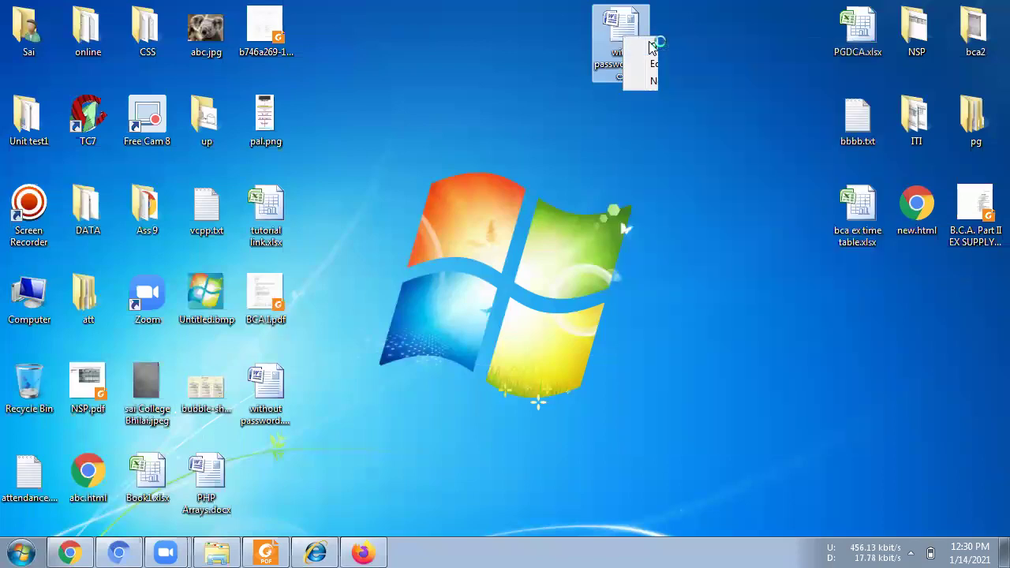
click(494, 291)
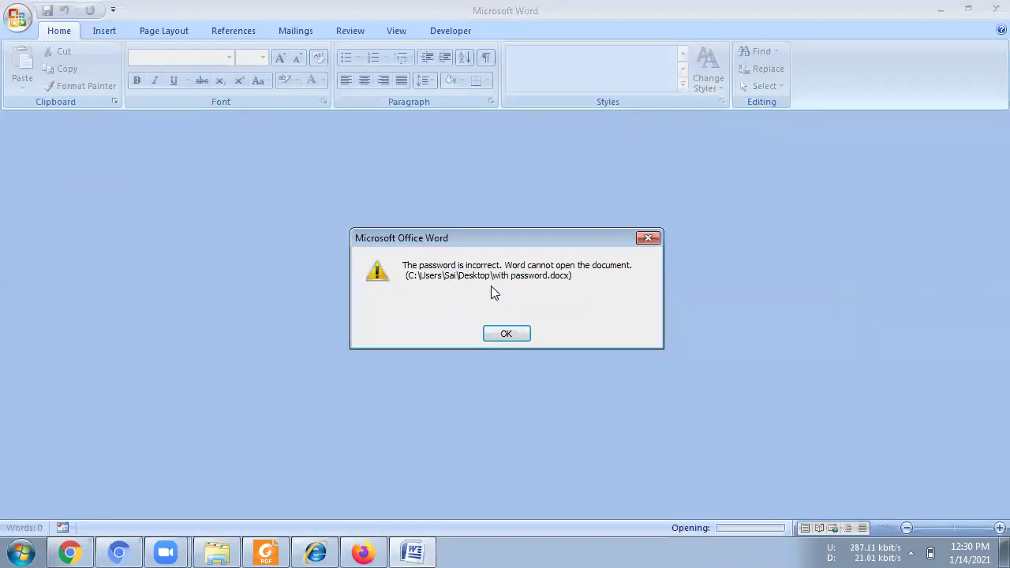
click(506, 334)
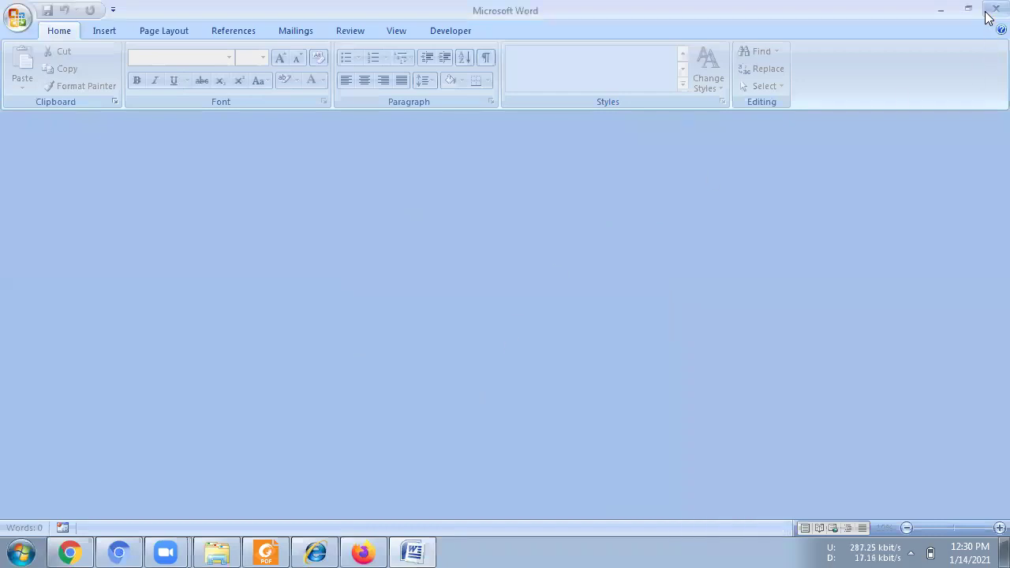
Reopen 'with password' and enter the correct open password.
click(996, 8)
click(640, 40)
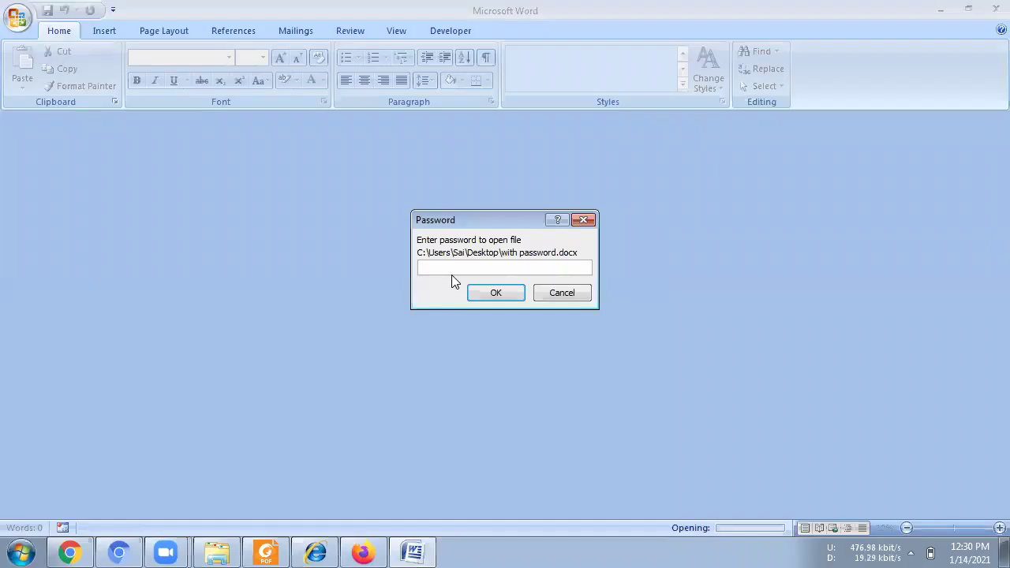
click(479, 290)
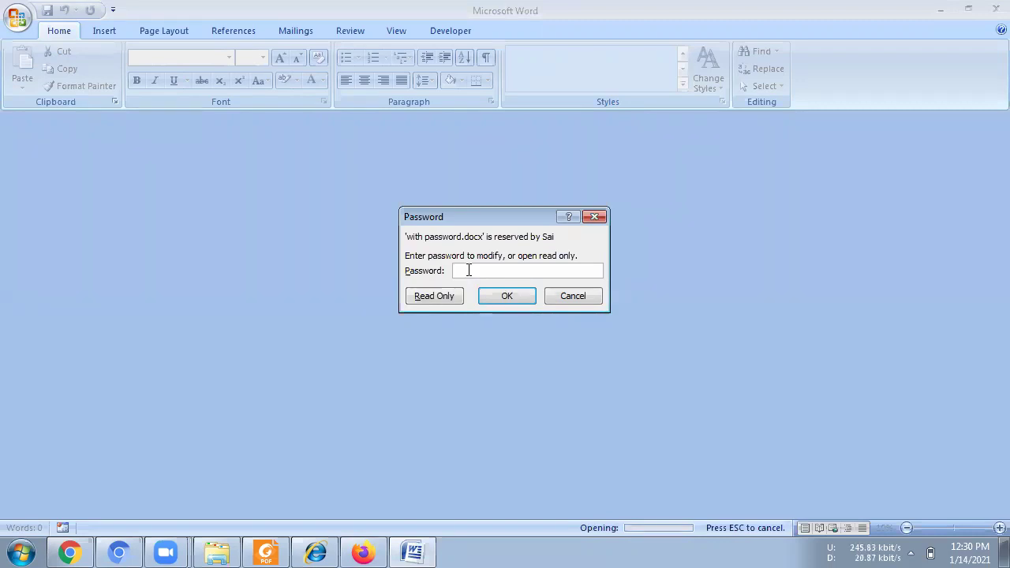
Open 'with password.docx' read-only and cut the number '19 3.2654' after COVID in the first paragraph.
click(439, 295)
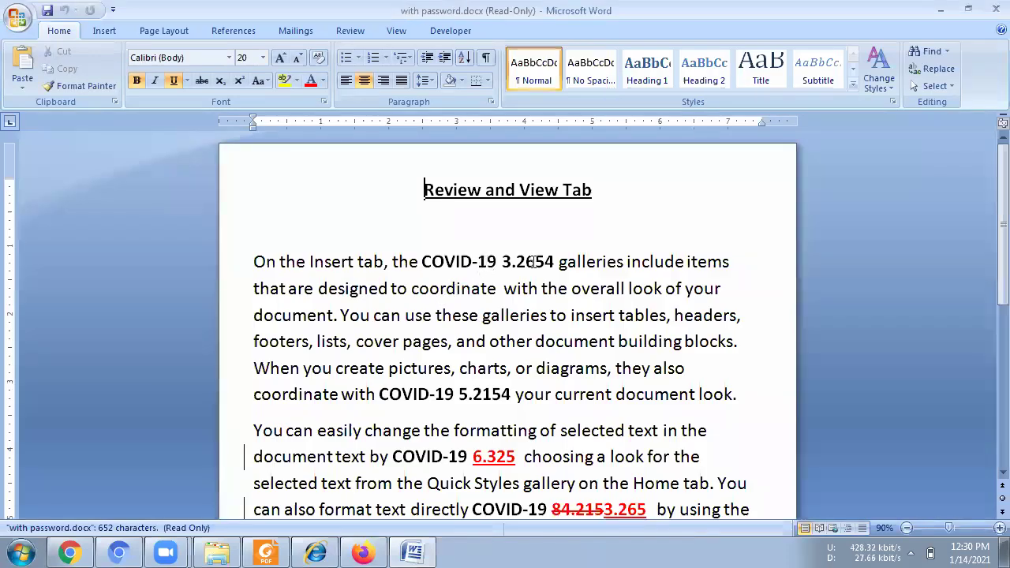
drag(533, 262, 479, 261)
right_click(533, 264)
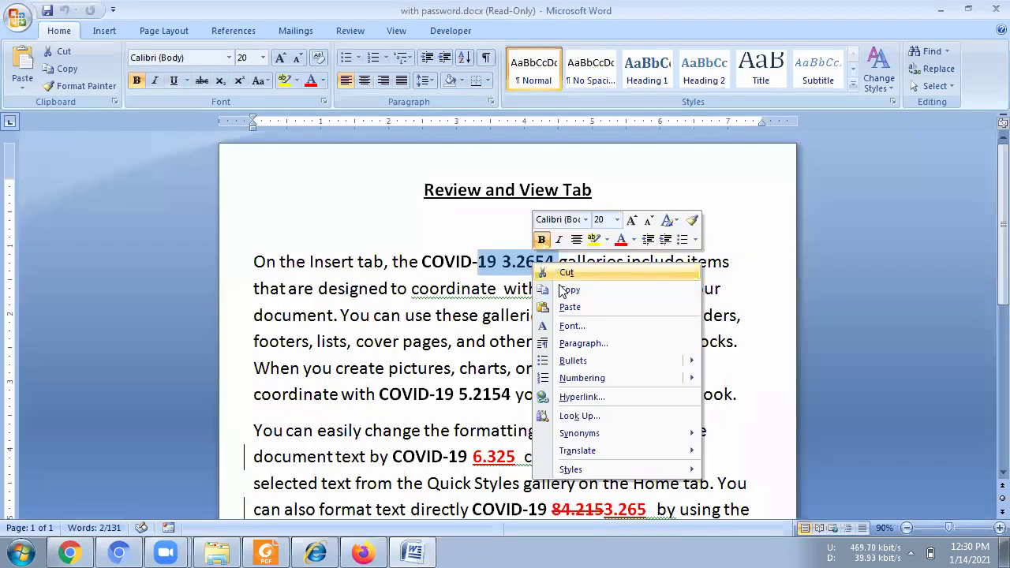
click(555, 272)
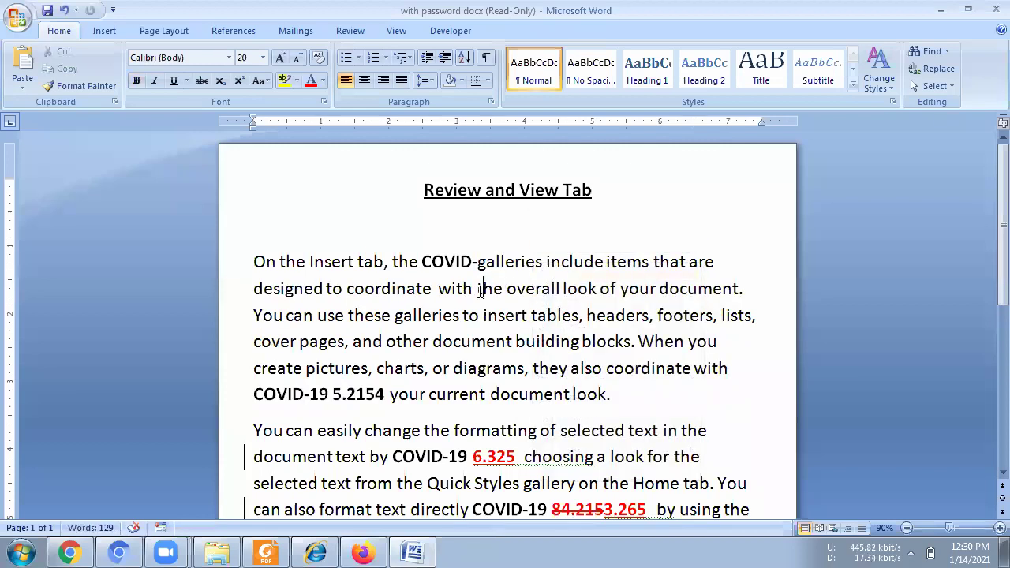
click(48, 11)
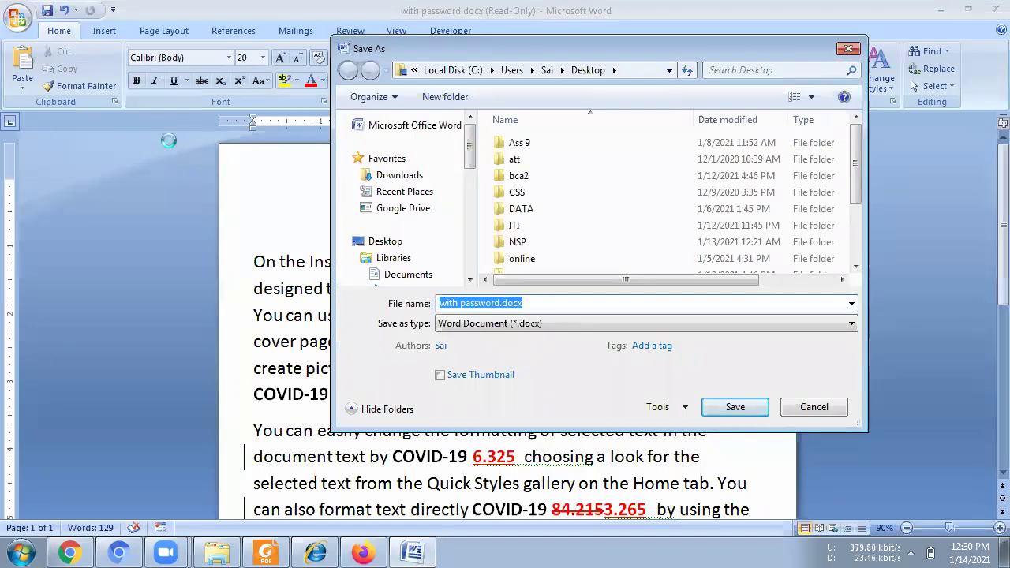
click(804, 411)
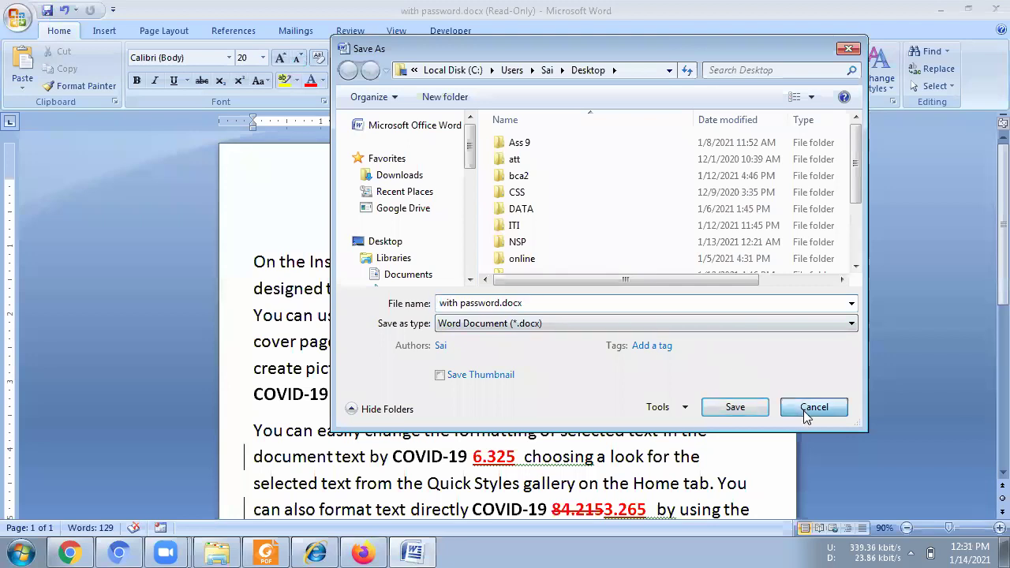
click(988, 14)
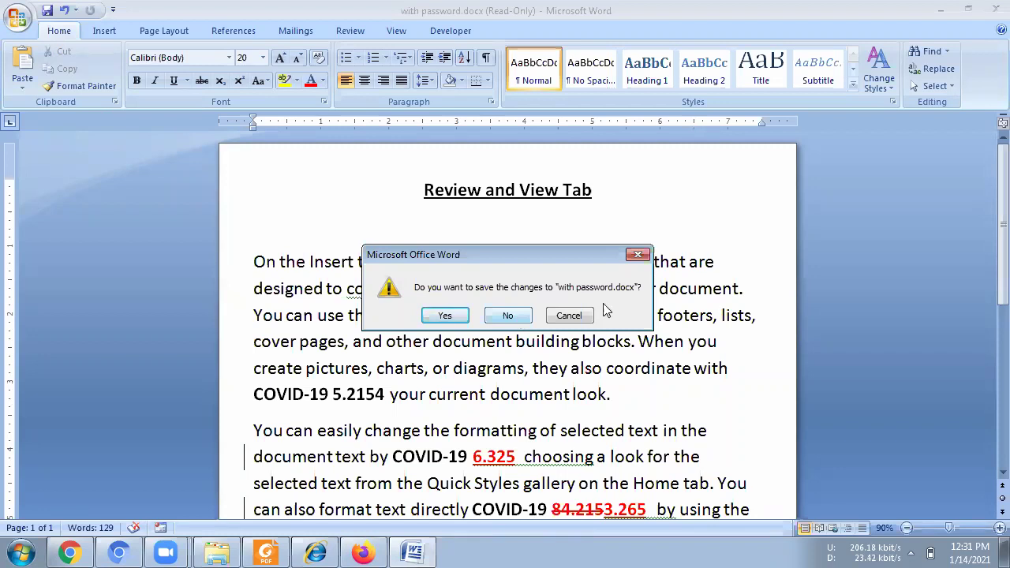
click(578, 317)
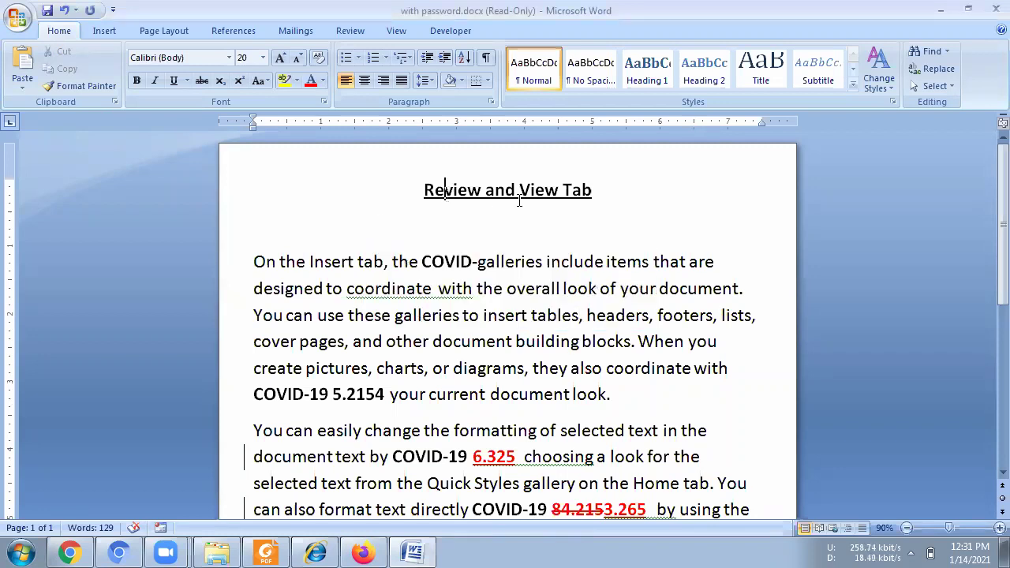
Delete all the body text under the Review and View Tab heading.
mouse_move(255, 262)
mouse_down()
mouse_move(332, 441)
mouse_move(447, 507)
mouse_up()
scroll(465, 359, up, 5)
key(Delete)
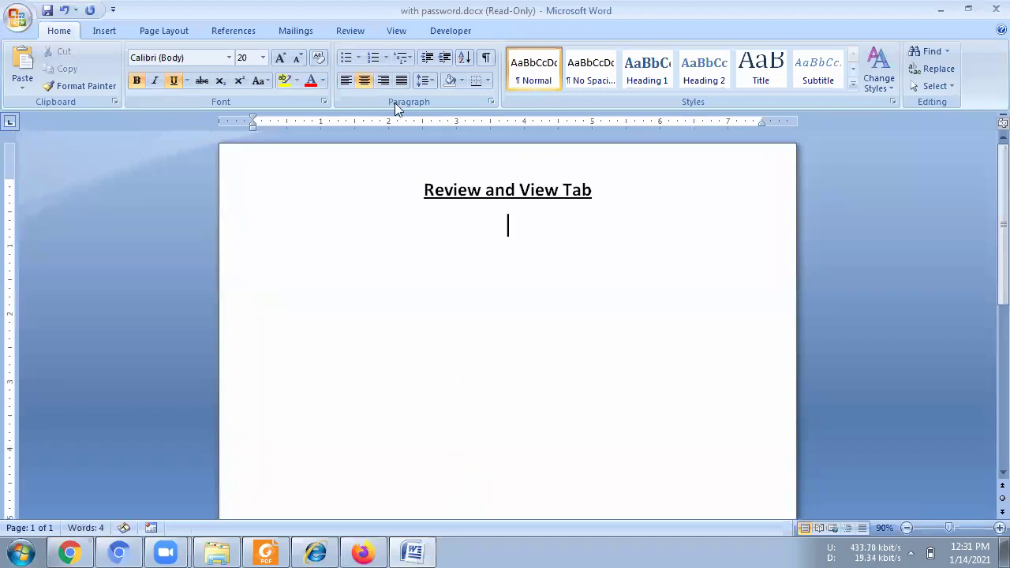
Preview Full Screen Reading view, then generate sample paragraphs with =rand(10,4).
click(396, 31)
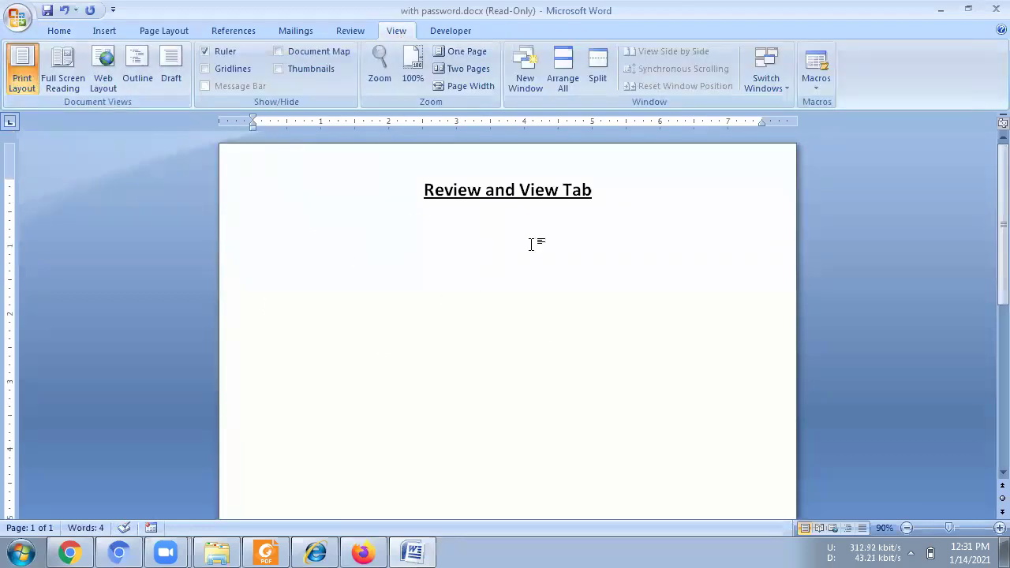
click(63, 70)
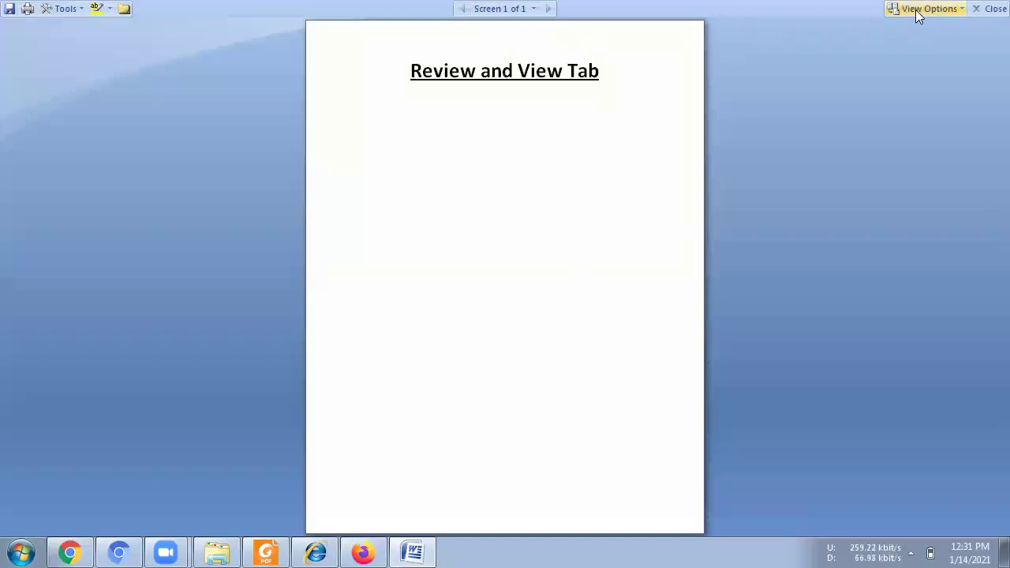
click(988, 8)
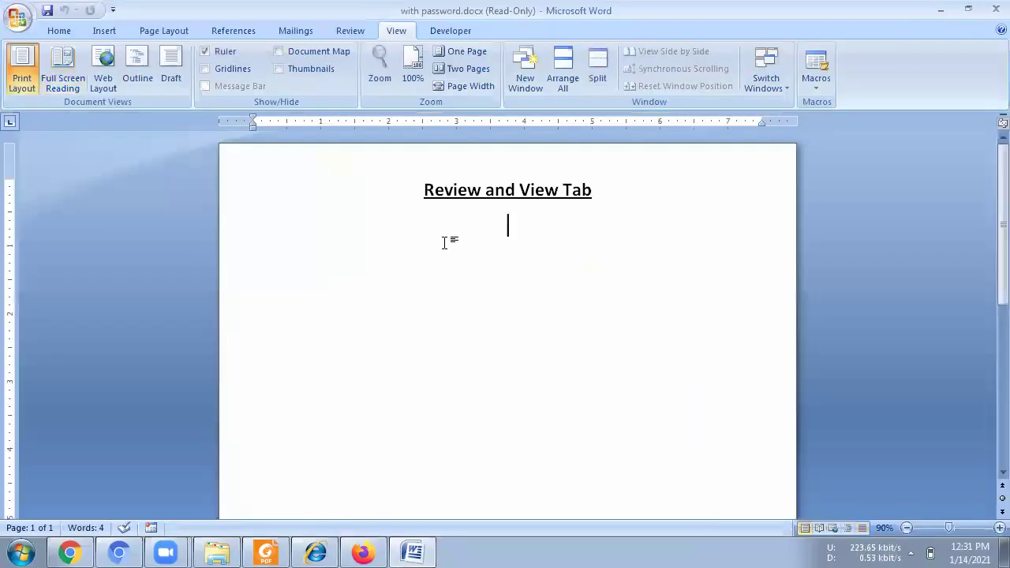
text(=rand(10,4))
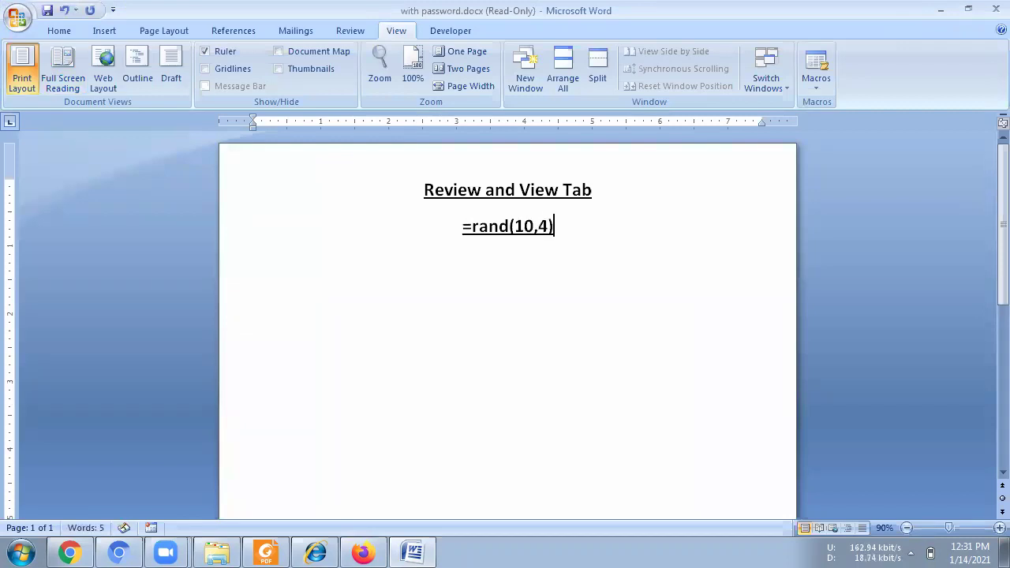
key(Return)
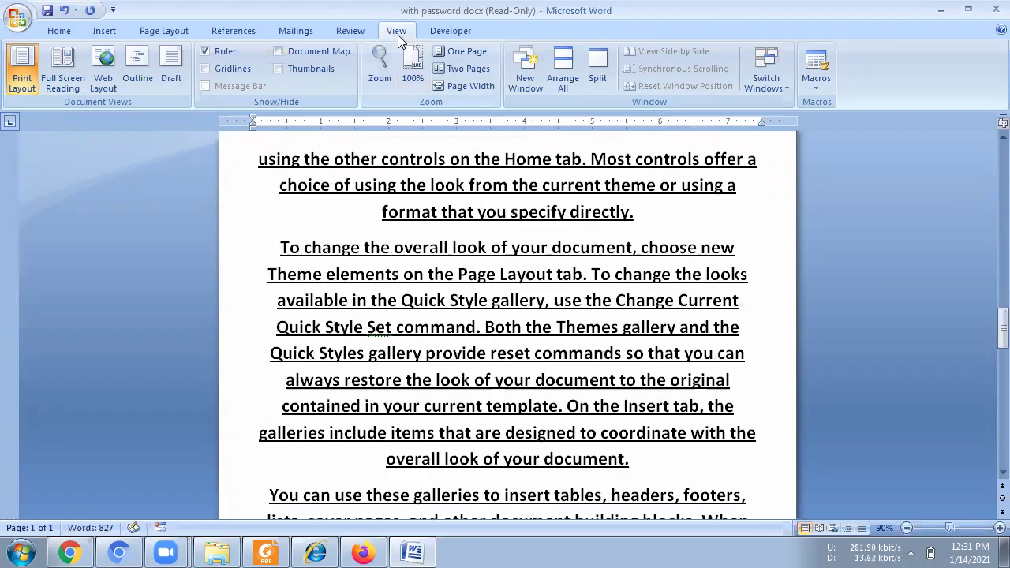
click(61, 81)
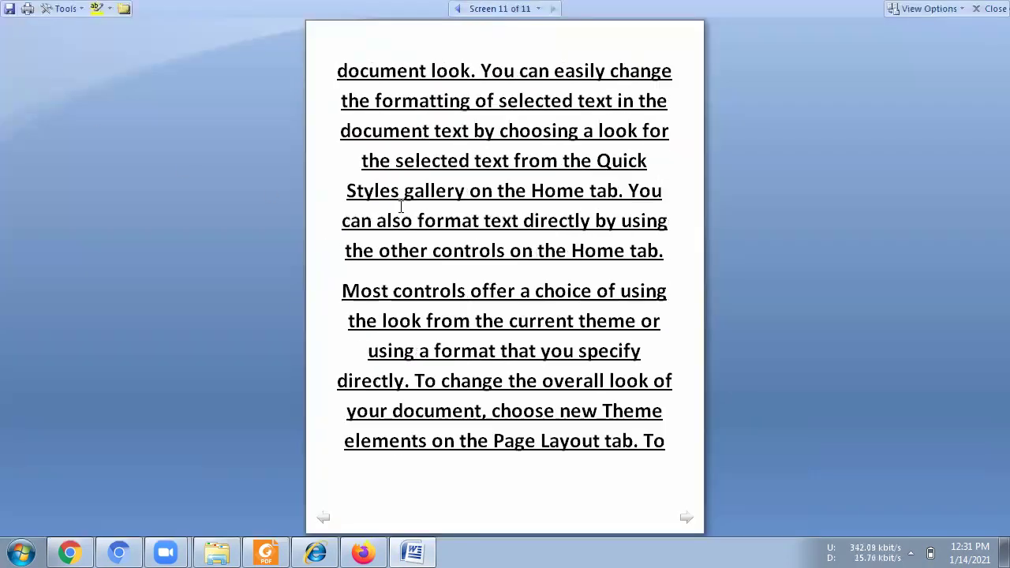
scroll(401, 207, up, 3)
scroll(868, 61, up, 7)
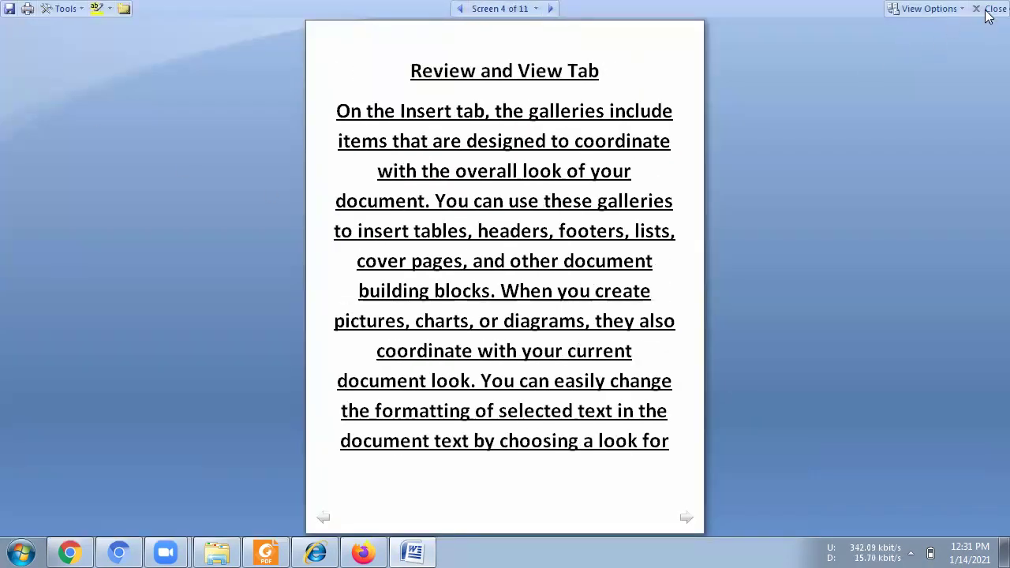
double_click(554, 9)
double_click(553, 10)
triple_click(554, 10)
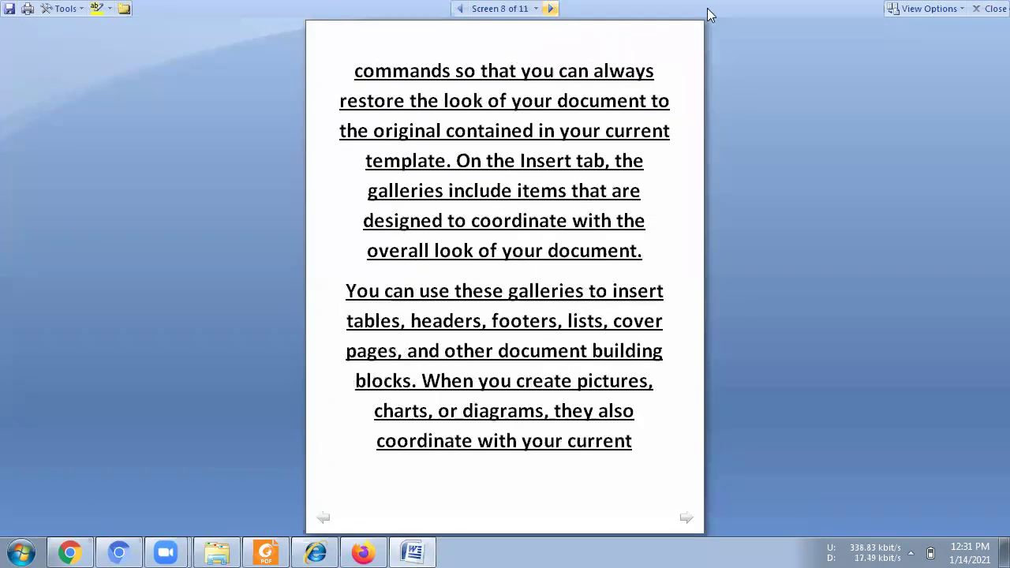
click(925, 10)
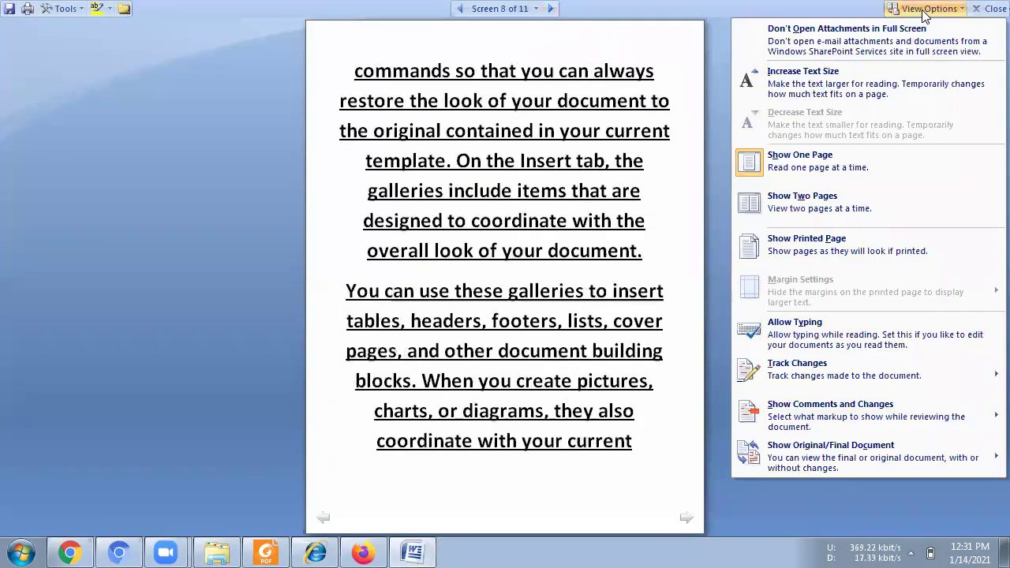
click(798, 202)
scroll(579, 220, down, 1)
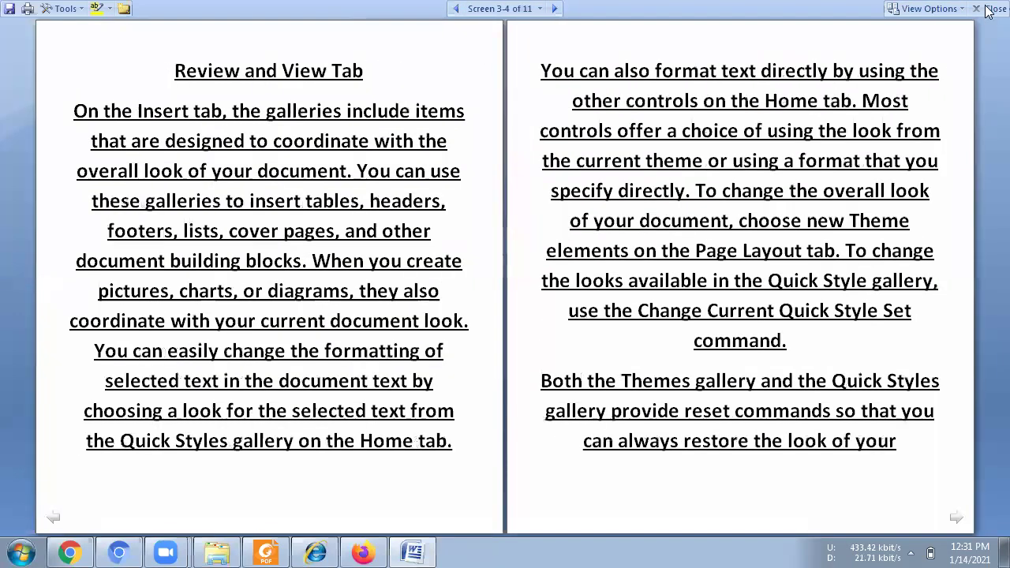
click(993, 9)
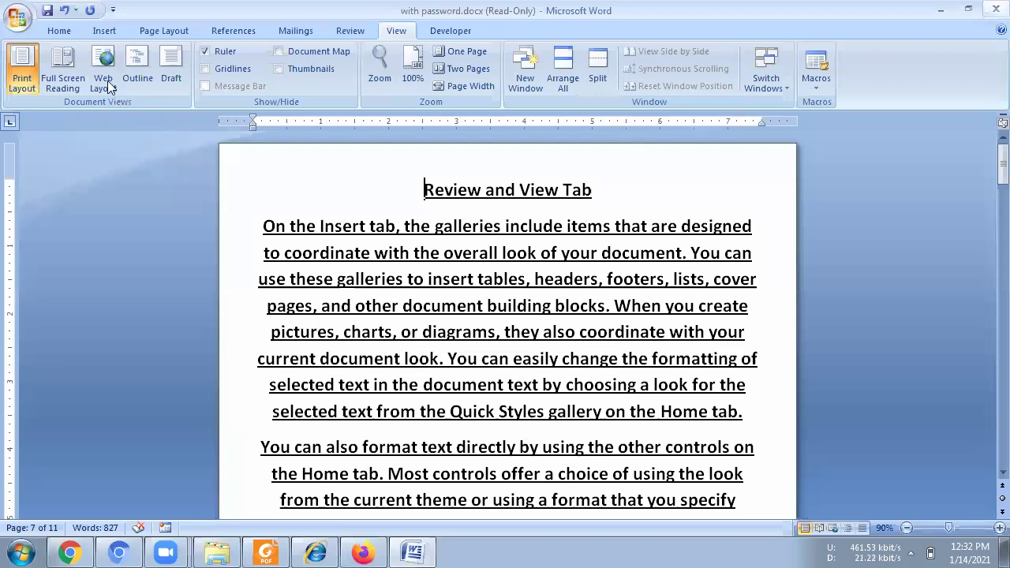
Switch the document to Web Layout view and scroll through it.
click(107, 83)
scroll(576, 270, down, 3)
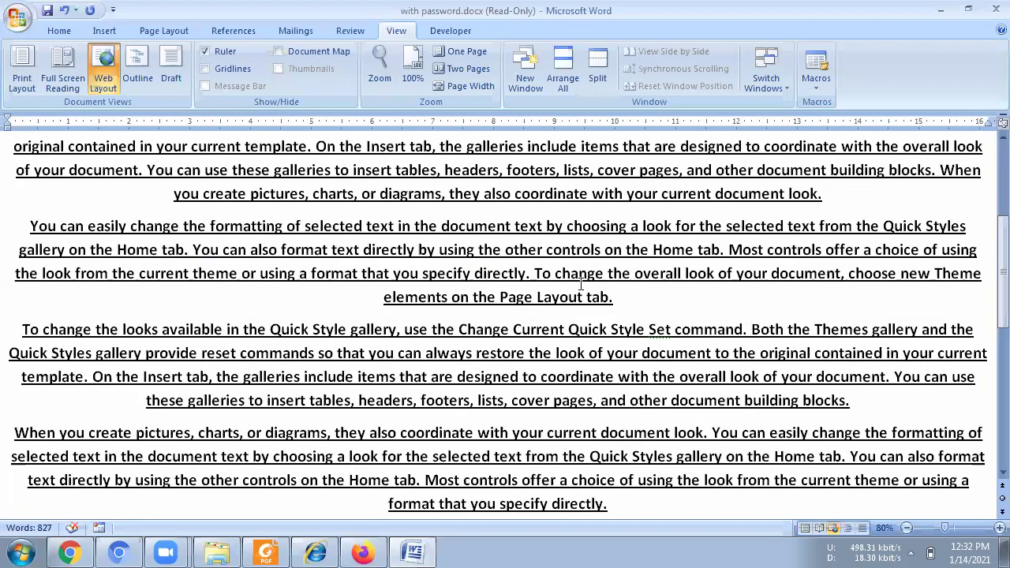
scroll(599, 292, down, 4)
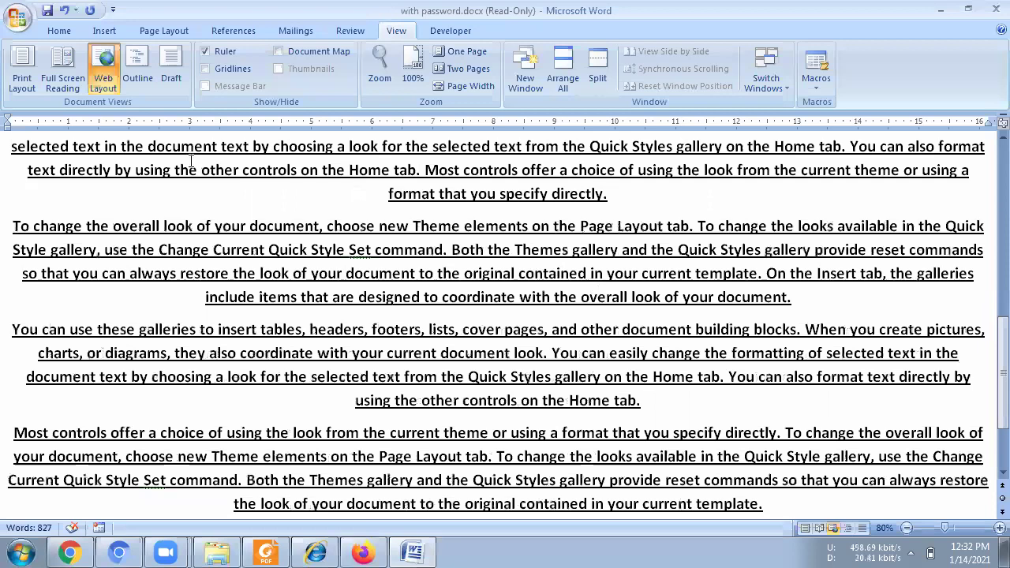
scroll(19, 29, up, 2)
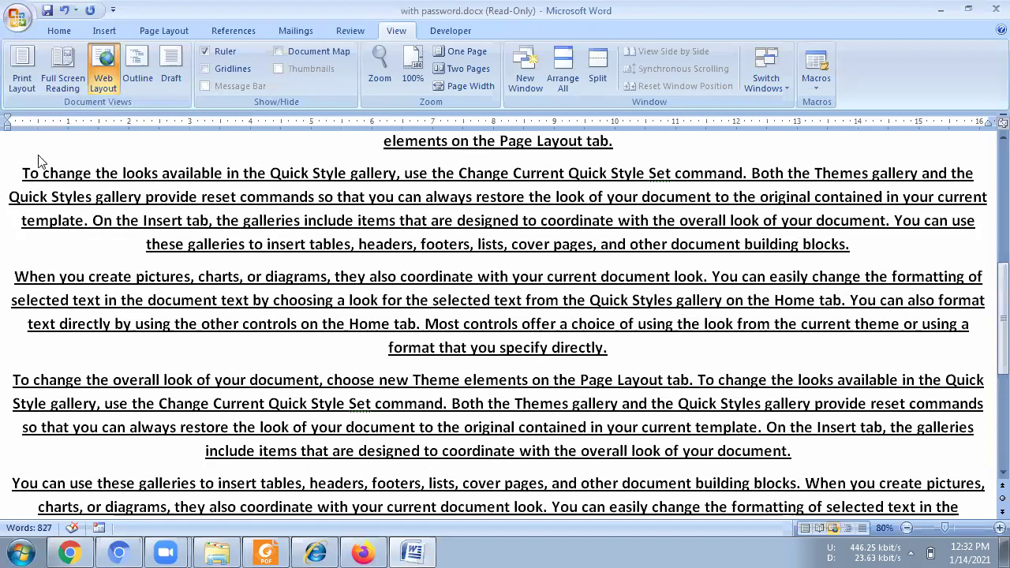
Save the document to the Desktop as a Web Page, Filtered, accepting both warnings.
key(F12)
click(390, 247)
click(501, 327)
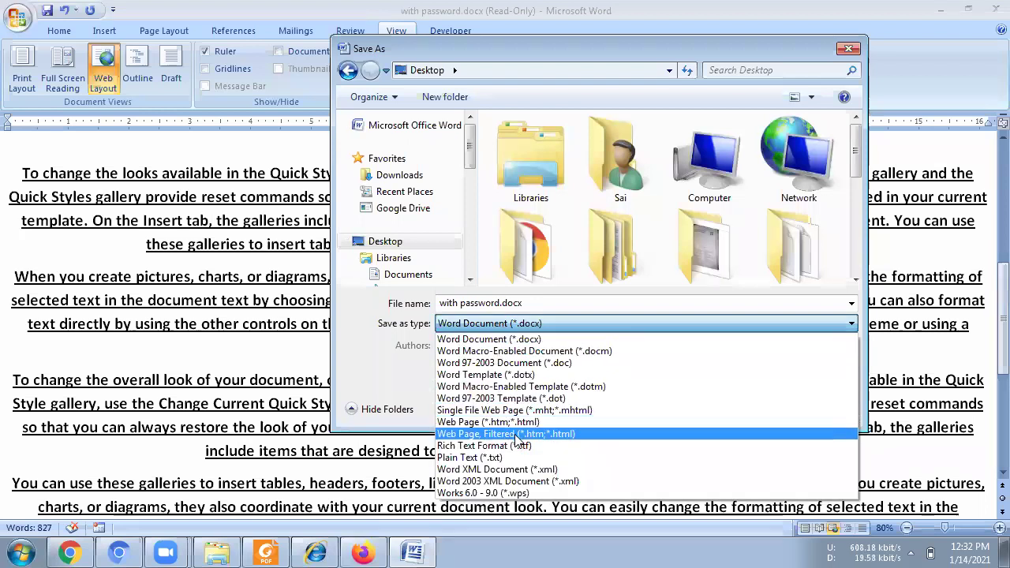
click(526, 435)
click(731, 441)
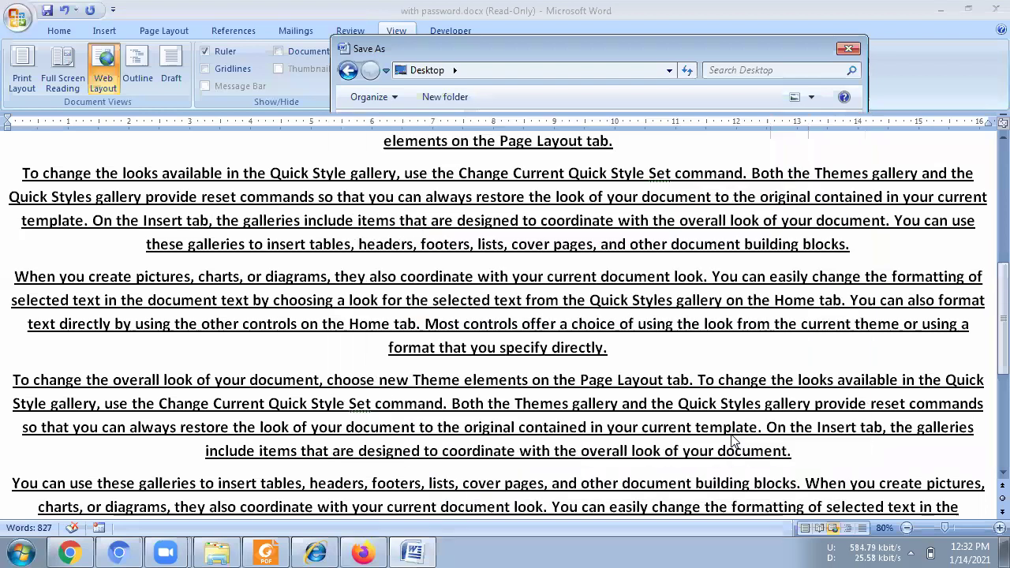
click(474, 316)
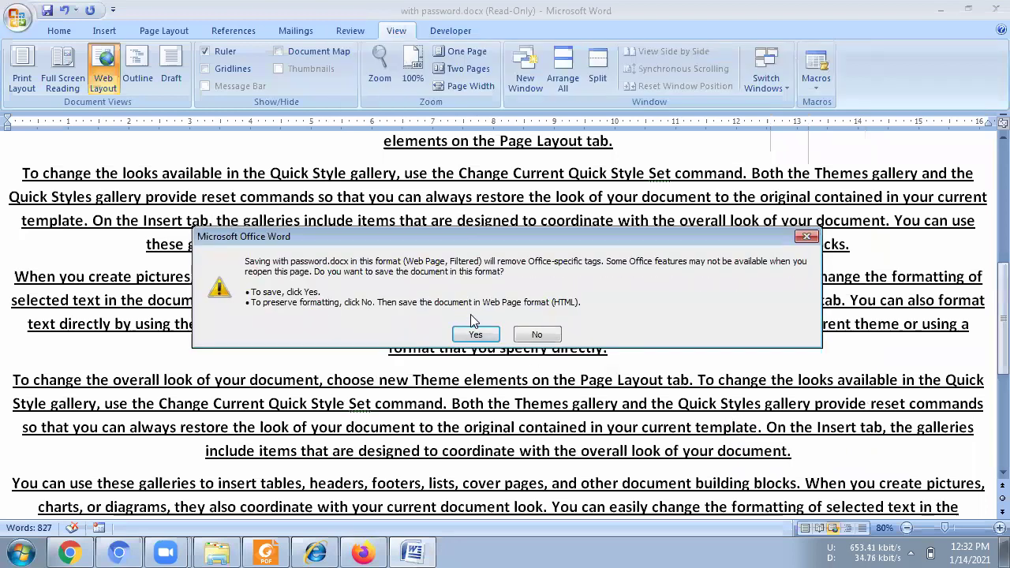
click(476, 336)
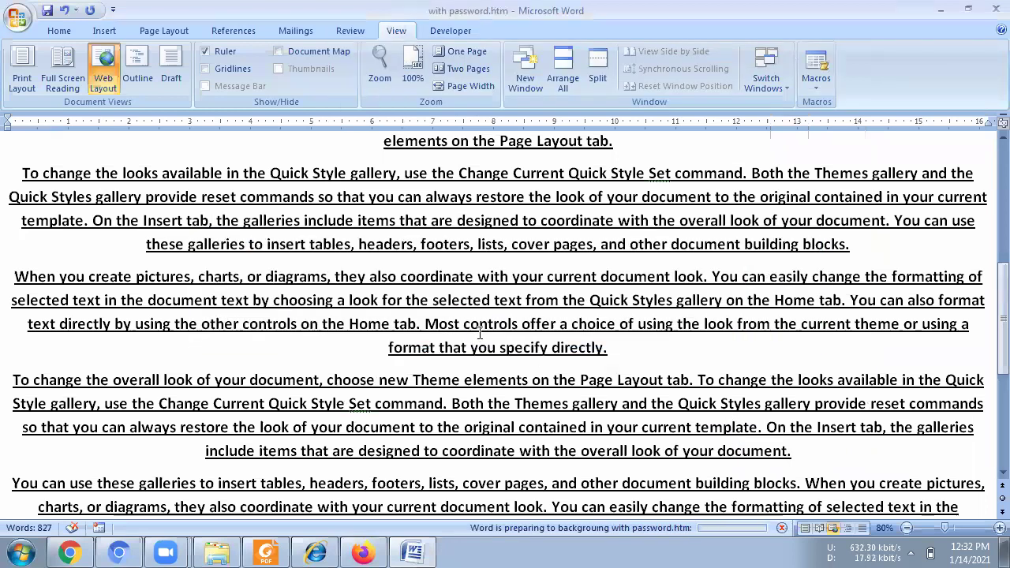
Open the saved with password.htm from the desktop in Google Chrome.
click(946, 10)
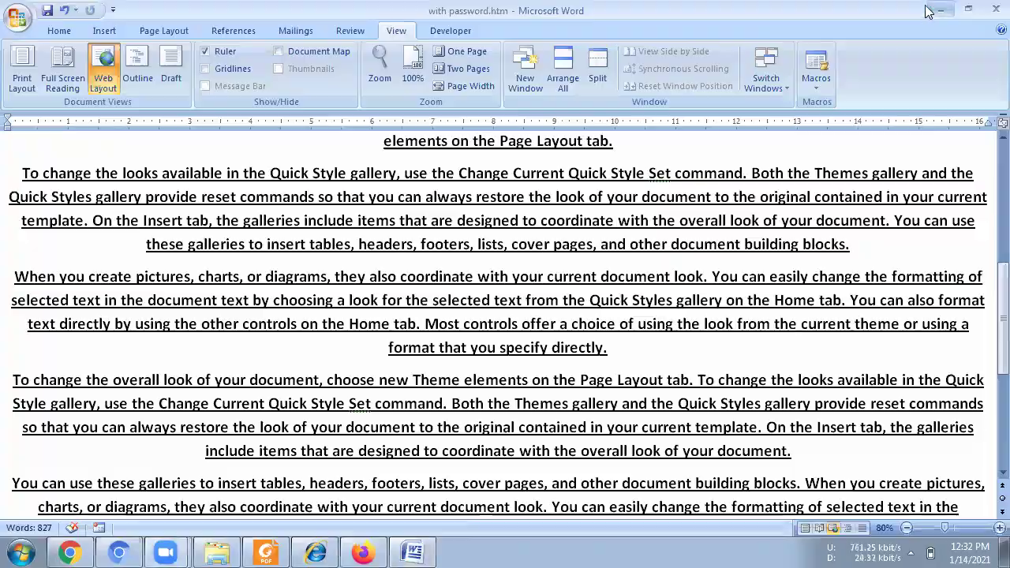
click(323, 31)
right_click(329, 42)
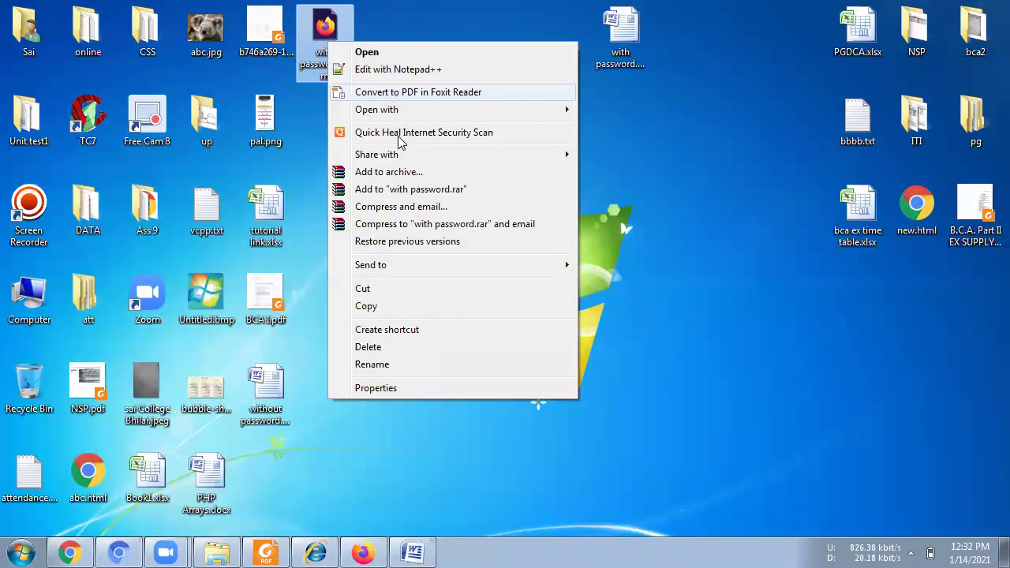
mouse_move(394, 115)
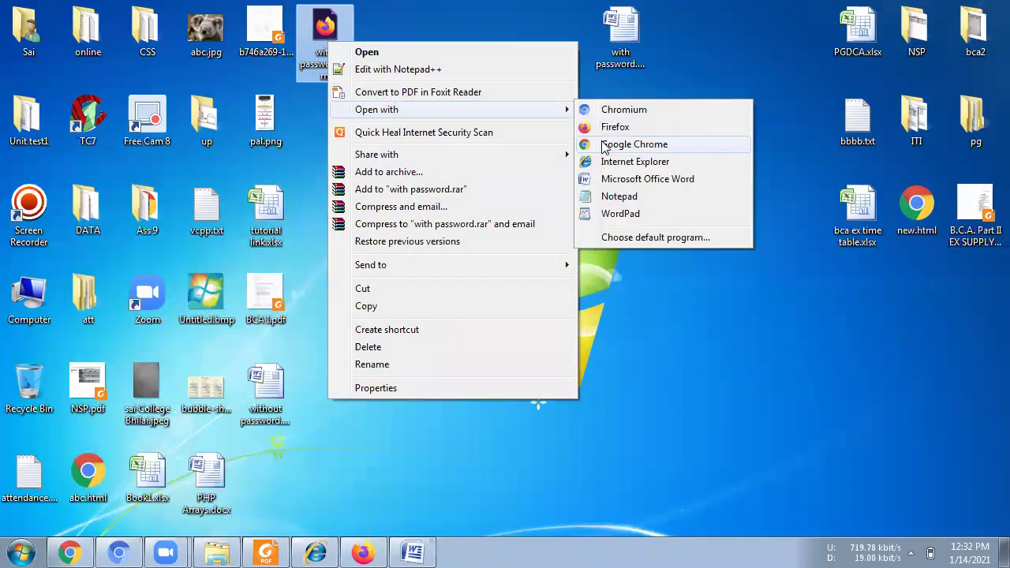
click(601, 142)
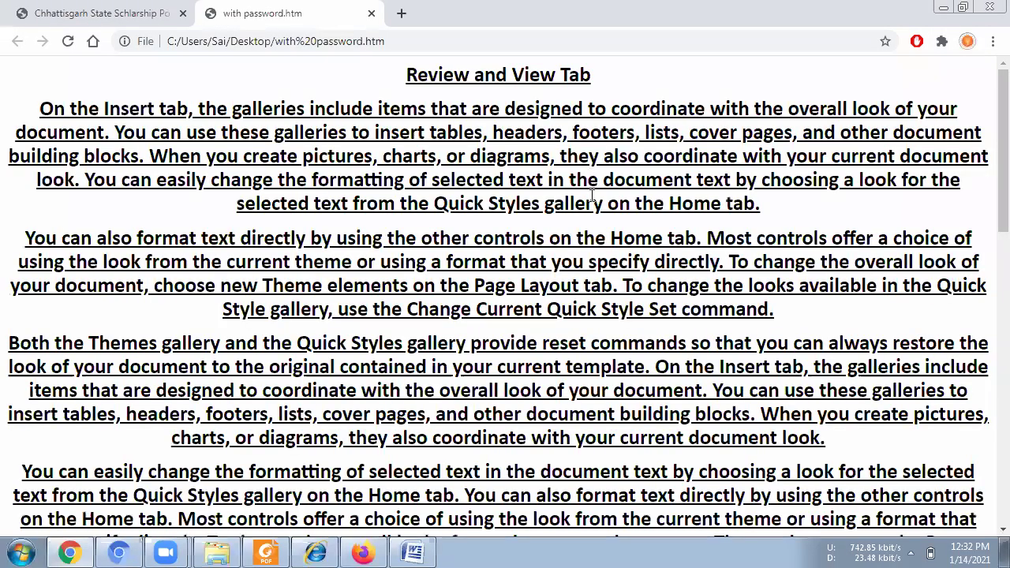
Scroll through with password.htm in Chrome, then minimize the browser with Super+D.
scroll(593, 207, down, 3)
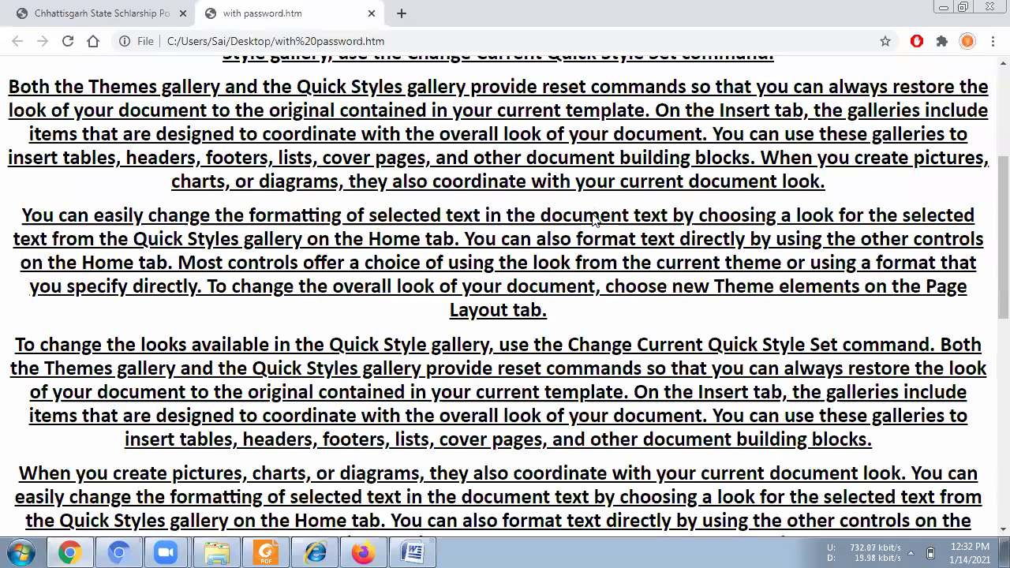
scroll(593, 216, up, 2)
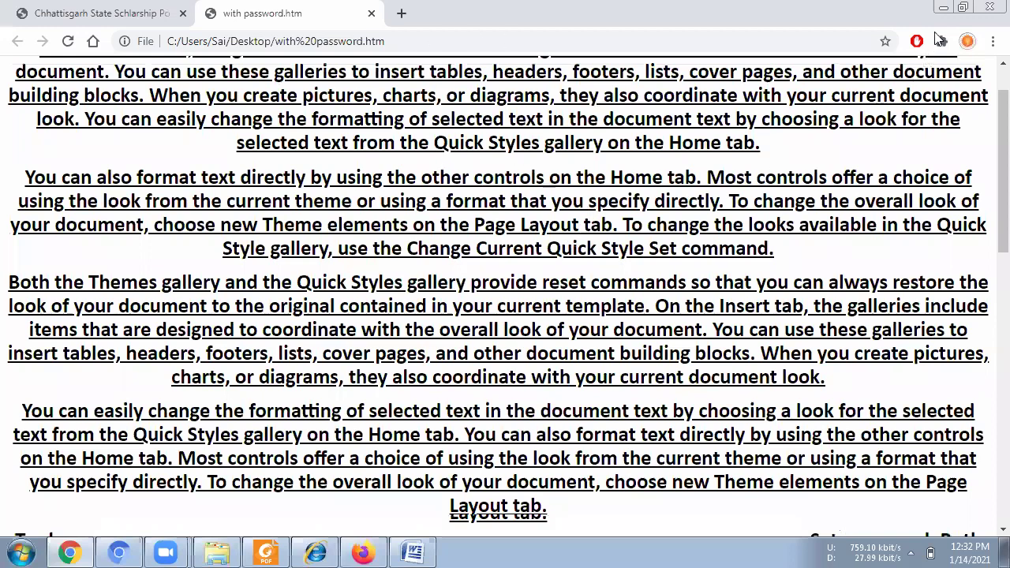
scroll(939, 63, up, 1)
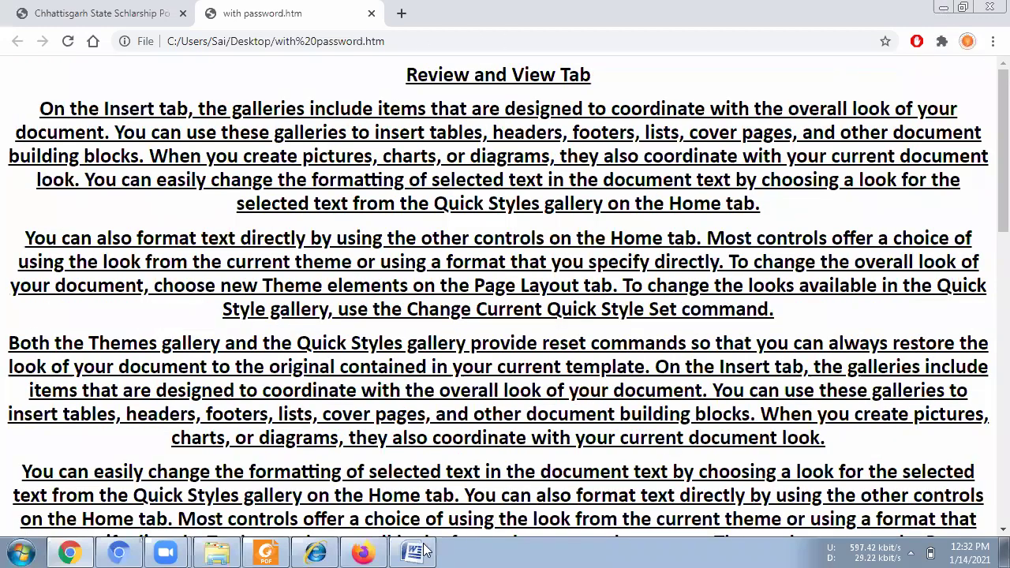
key(super+d)
key(super+d)
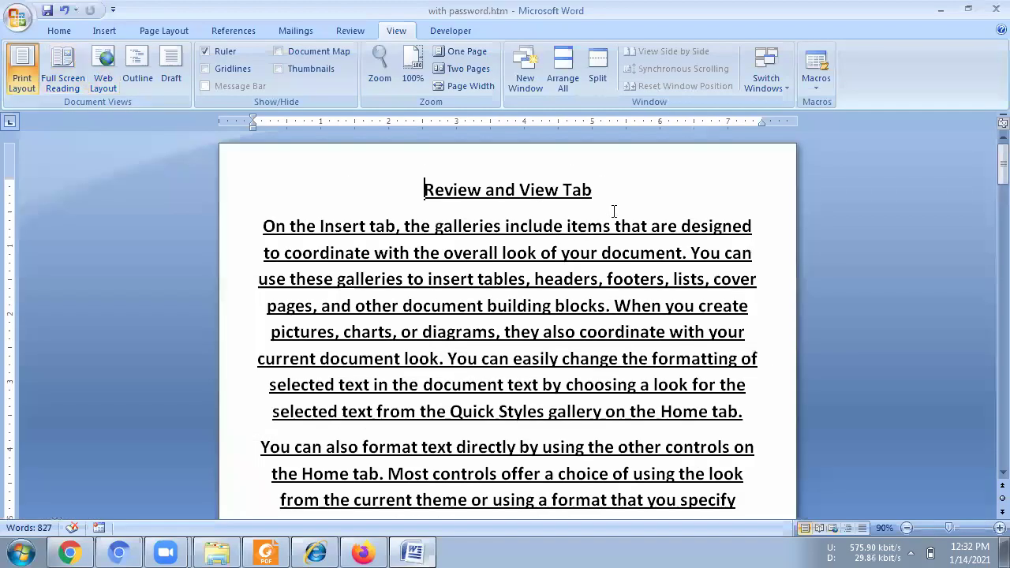
Return to Print Layout, add a blank line under the heading, and draw a left-right block arrow there.
click(614, 212)
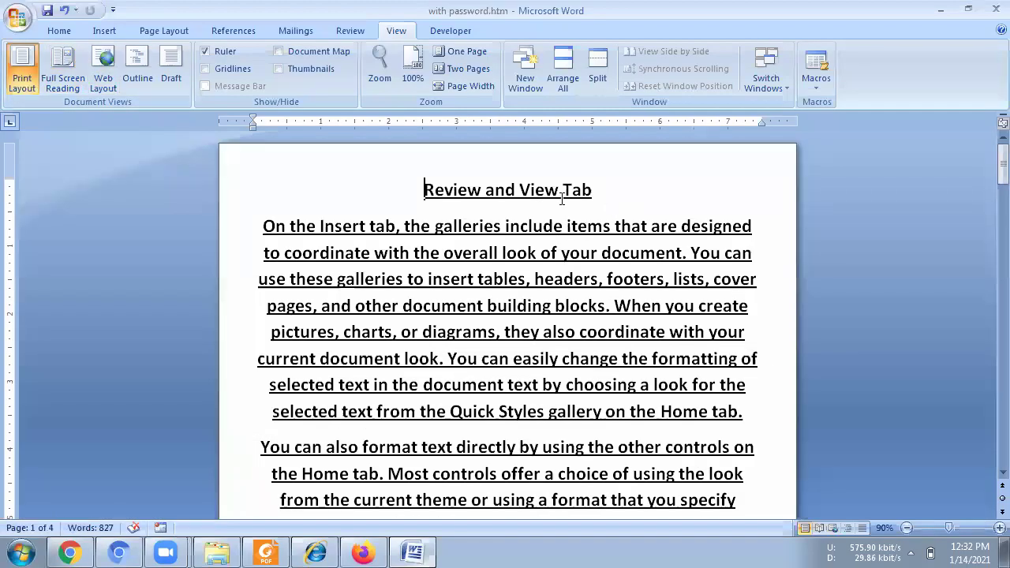
key(Return)
key(Return)
click(104, 30)
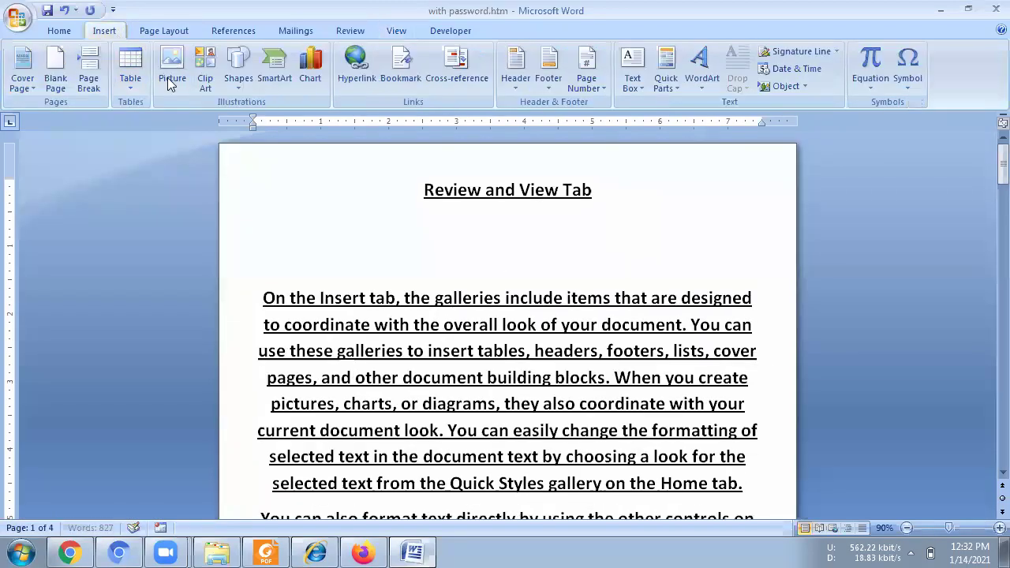
click(237, 75)
click(311, 263)
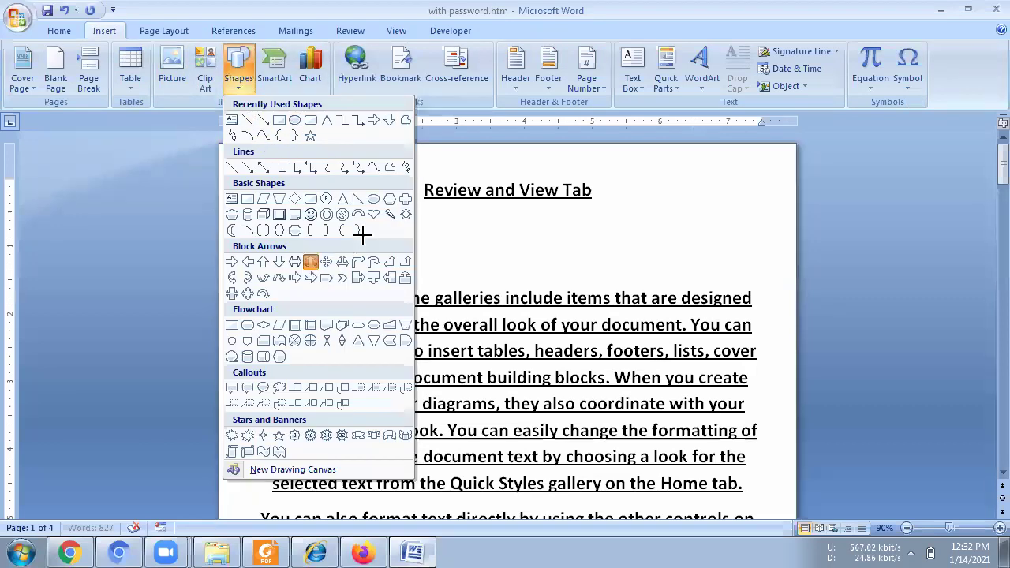
drag(363, 234, 575, 281)
Give the arrow a solid black style and insert a 'rabbit' clip art picture overlapping it.
click(171, 71)
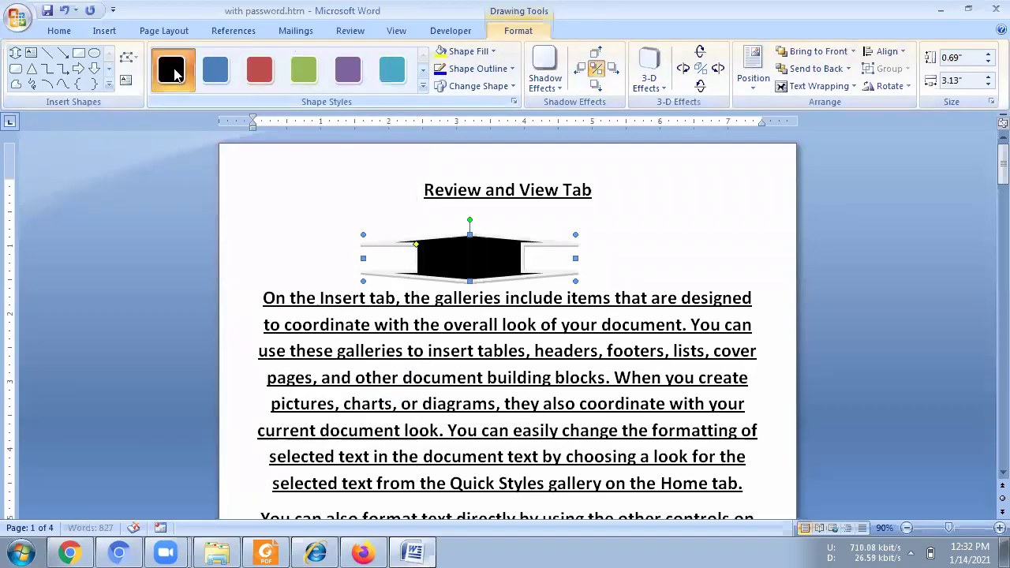
click(106, 31)
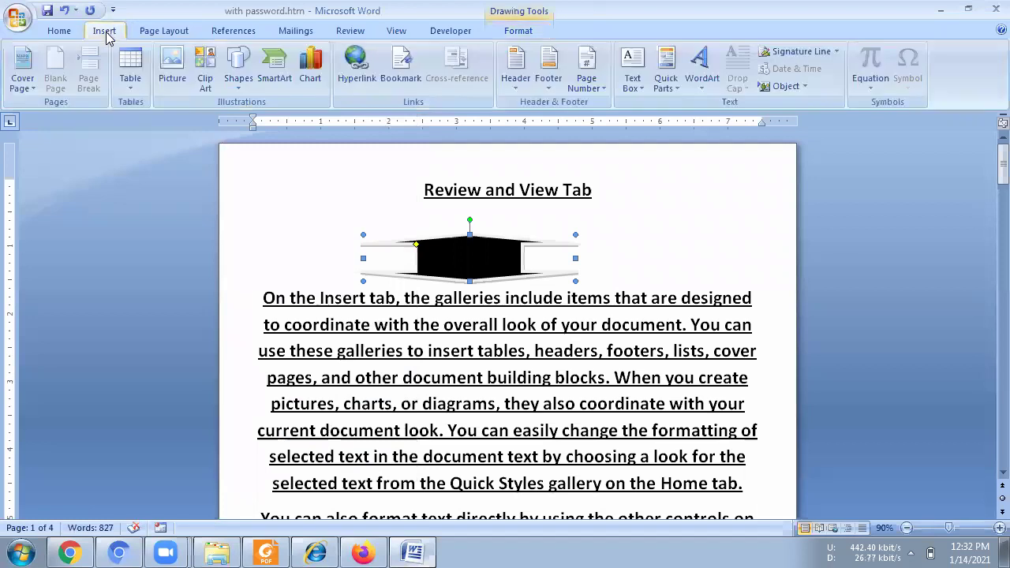
click(207, 79)
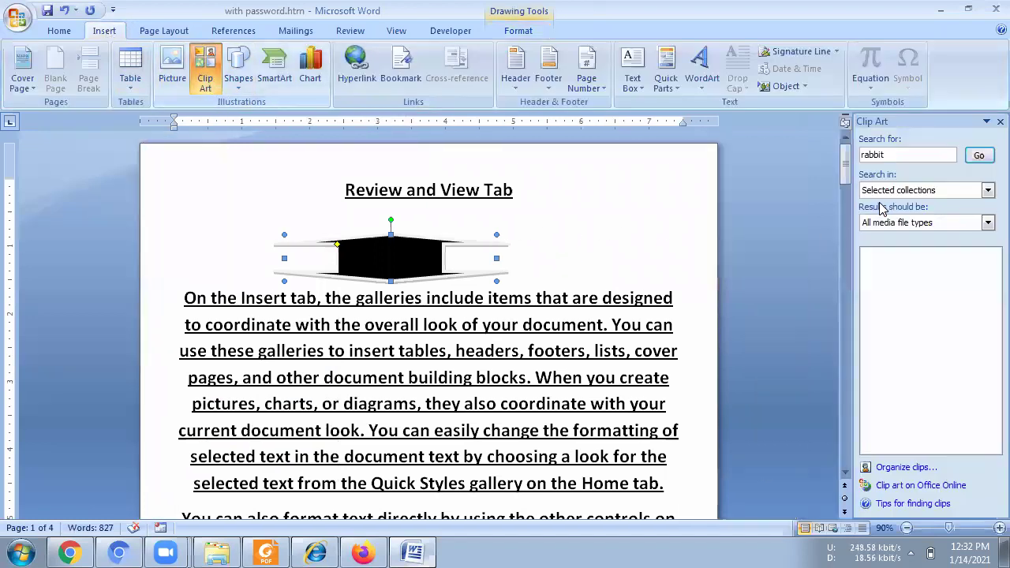
click(978, 155)
click(898, 292)
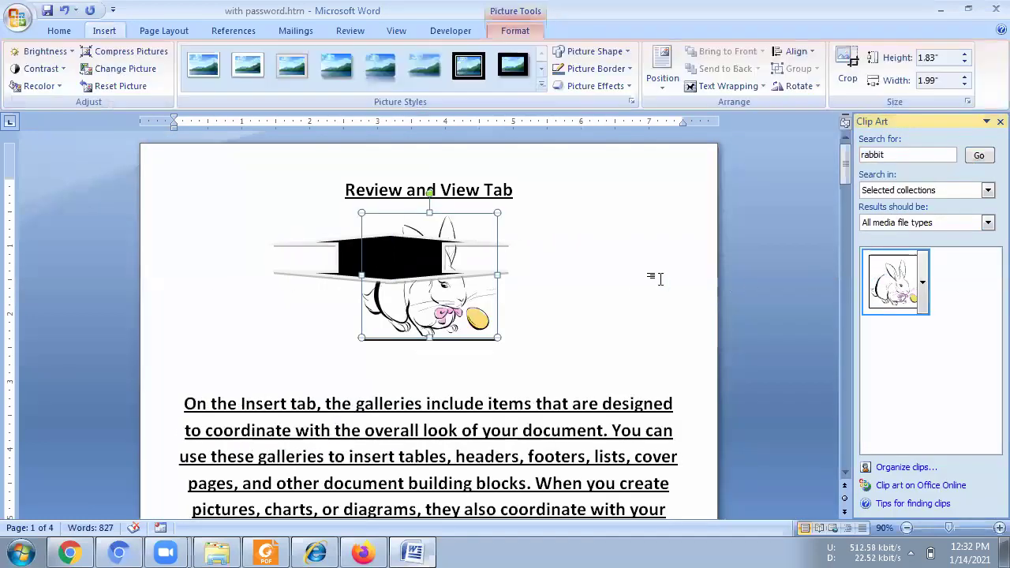
click(557, 299)
click(446, 313)
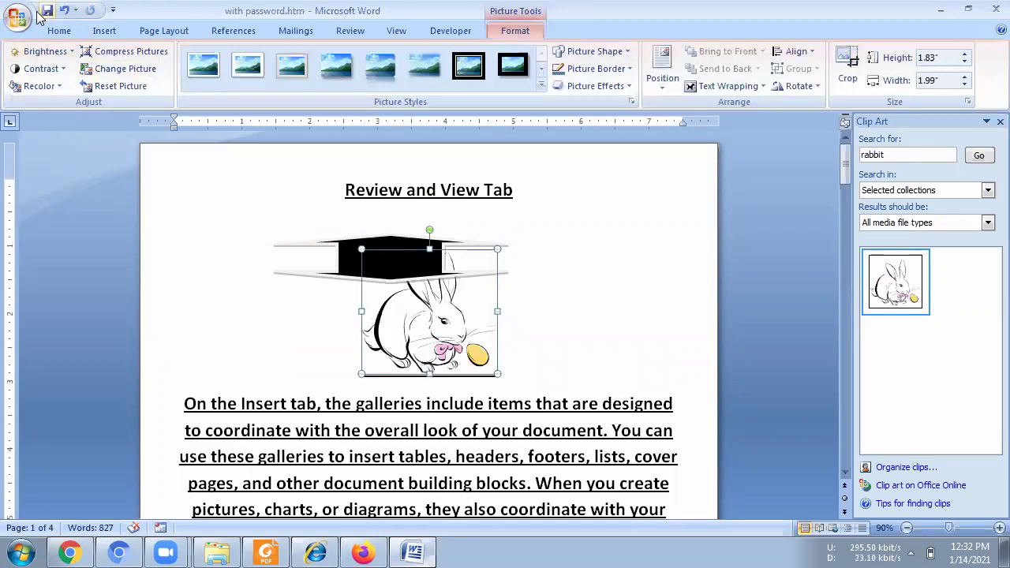
click(17, 17)
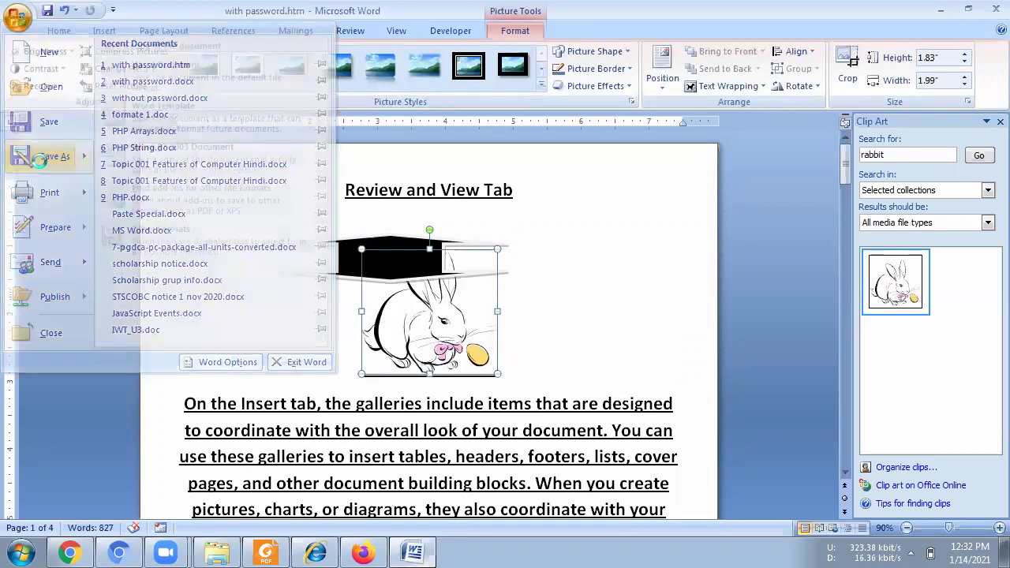
Resave as with password.htm (Web Page, Filtered) on the Desktop, accepting both warnings.
click(43, 162)
click(386, 246)
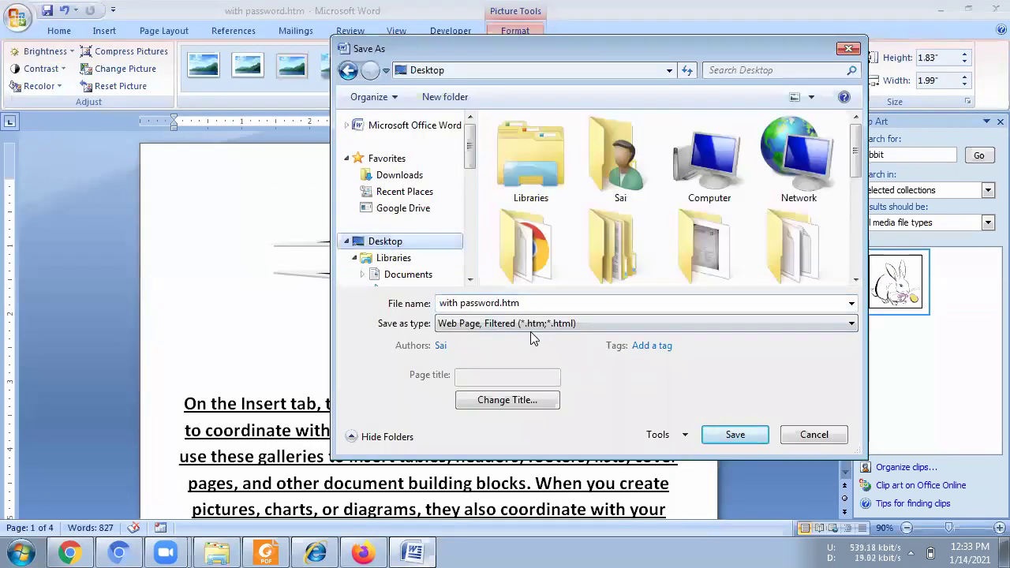
click(713, 437)
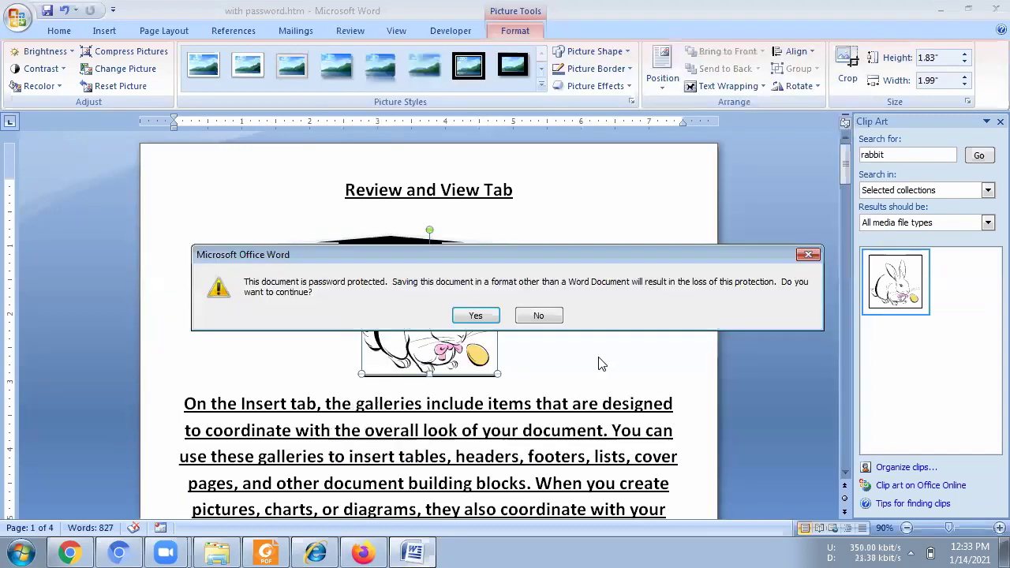
click(478, 316)
click(483, 336)
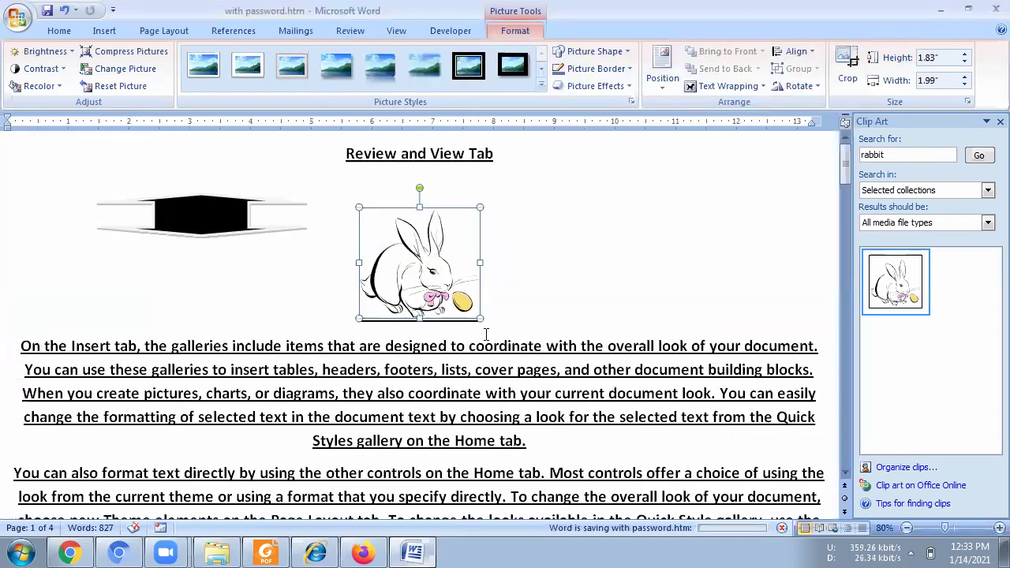
Open the resaved with password.htm from the desktop in Google Chrome.
click(938, 13)
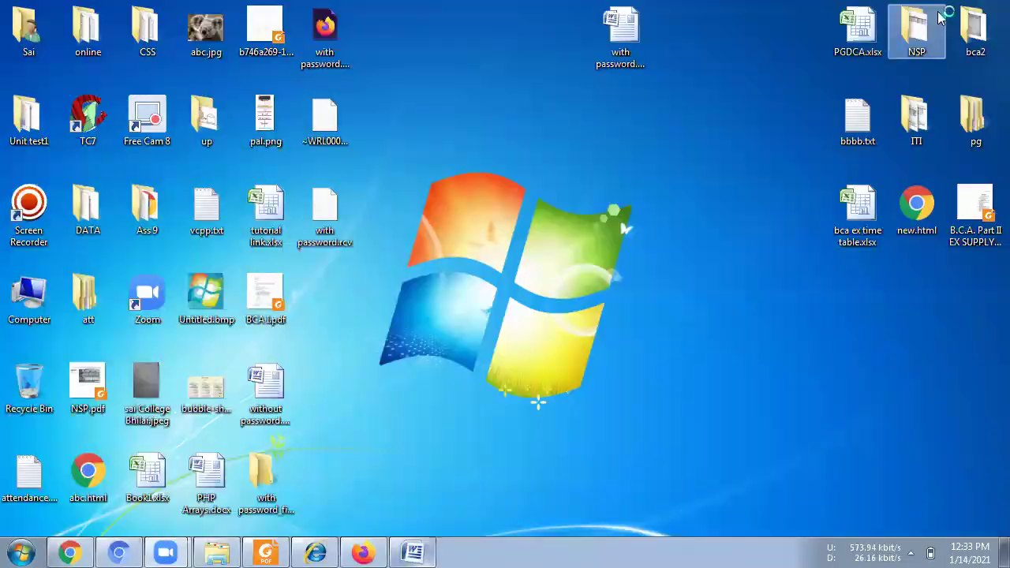
right_click(333, 35)
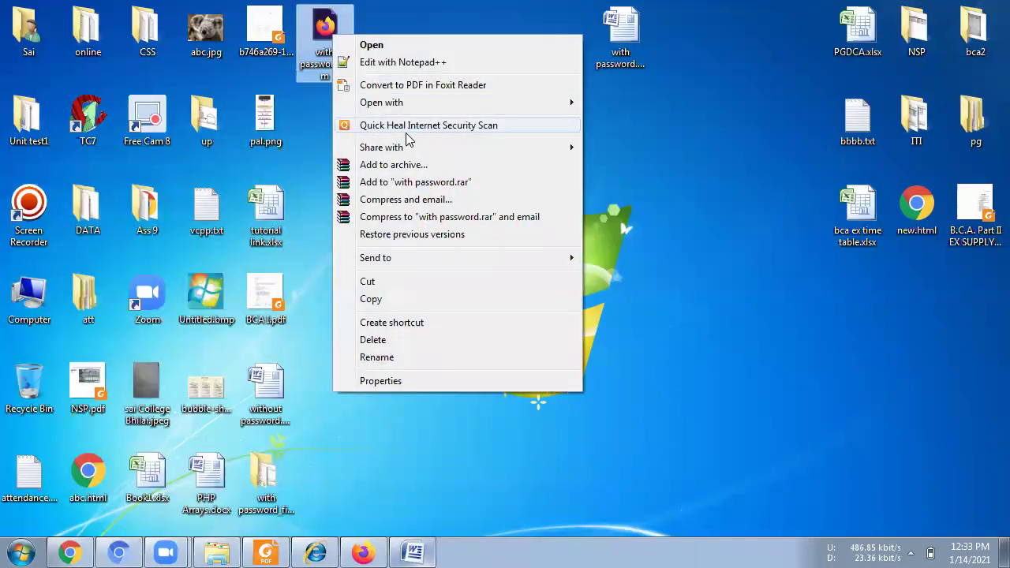
mouse_move(408, 148)
mouse_move(410, 105)
click(610, 138)
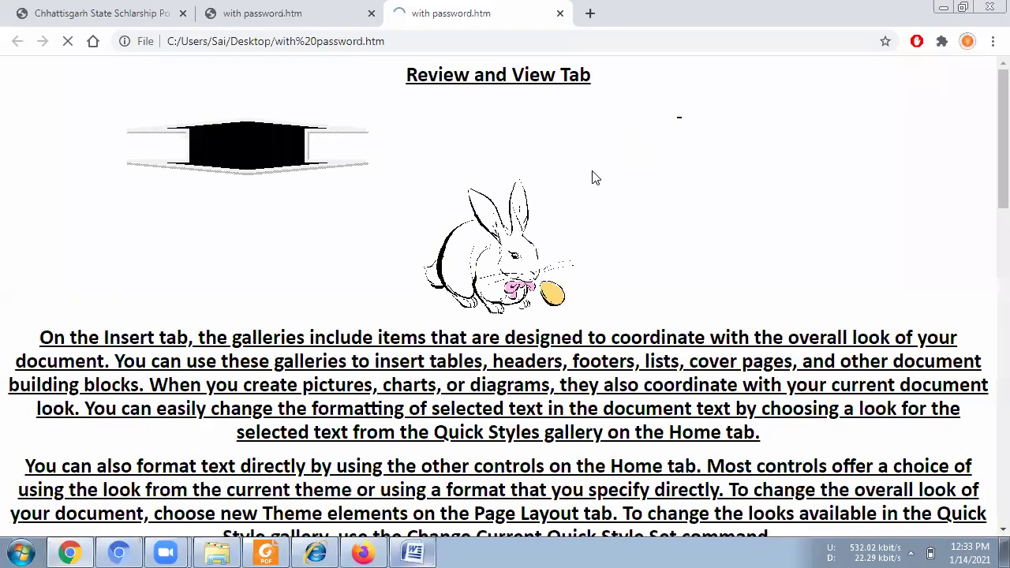
Scroll through the page, then close the duplicate tab with Ctrl+W.
scroll(494, 179, down, 1)
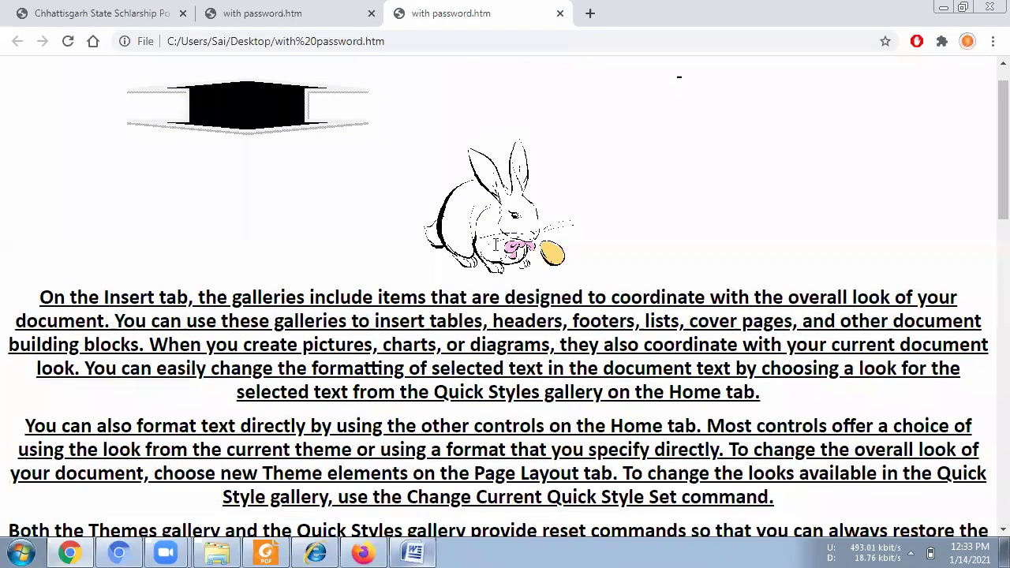
scroll(497, 268, down, 15)
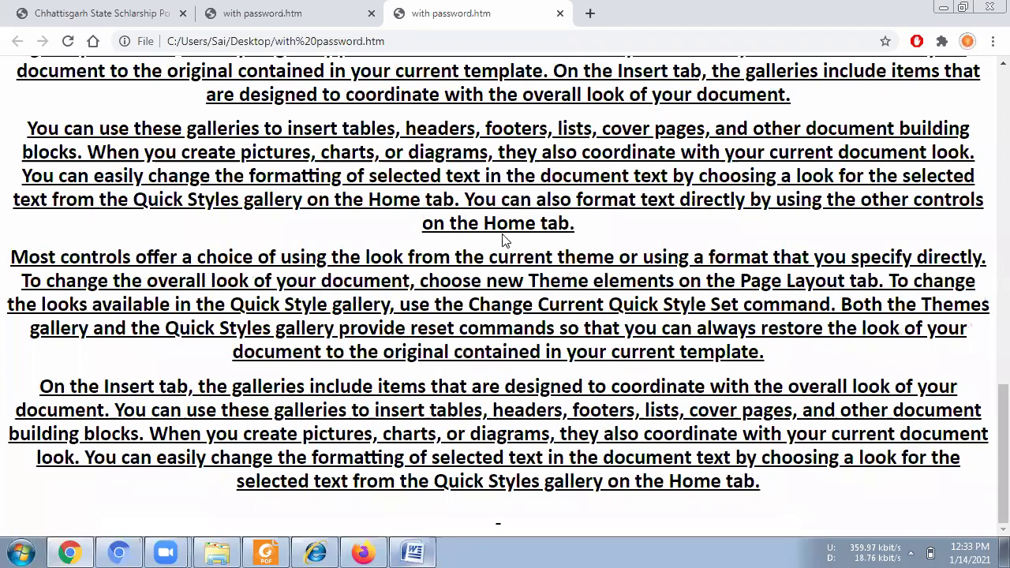
scroll(257, 142, up, 15)
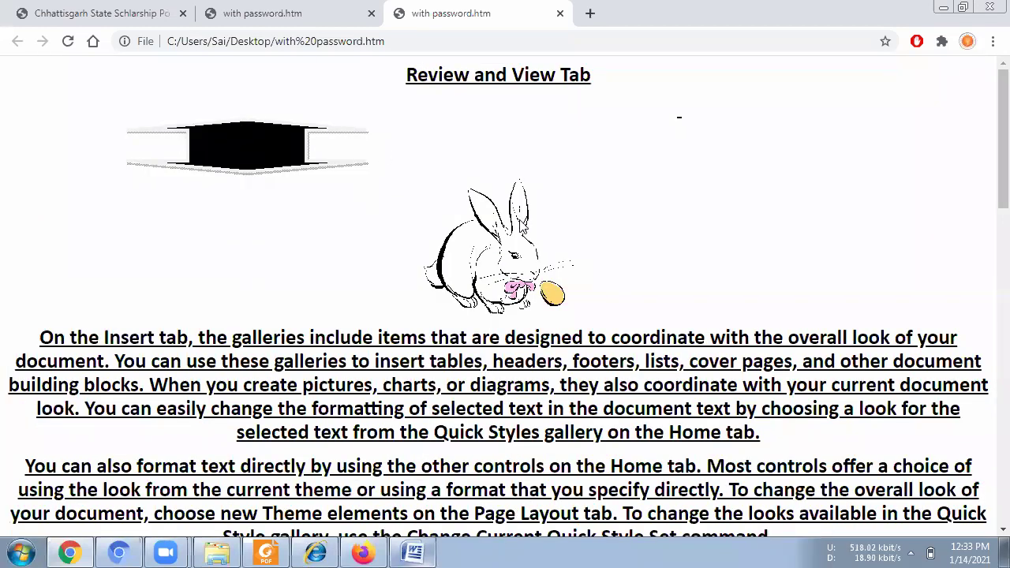
scroll(521, 226, down, 2)
scroll(521, 226, down, 9)
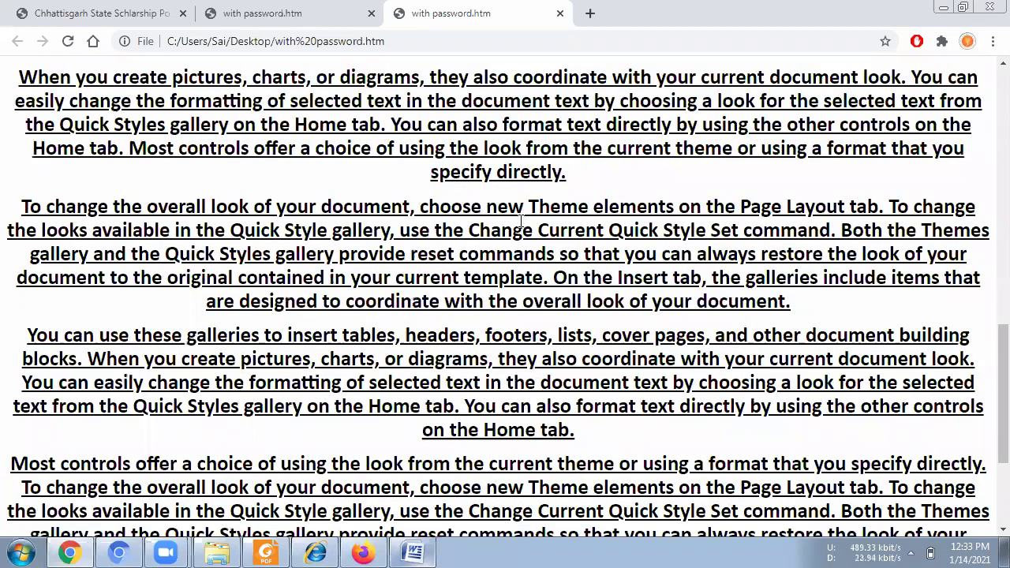
scroll(497, 228, up, 10)
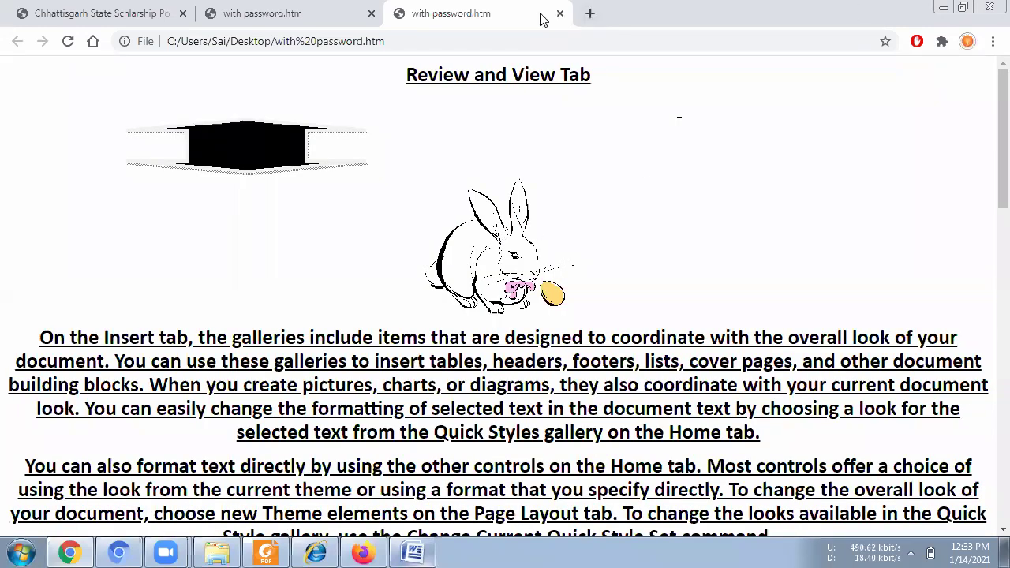
key(ctrl+w)
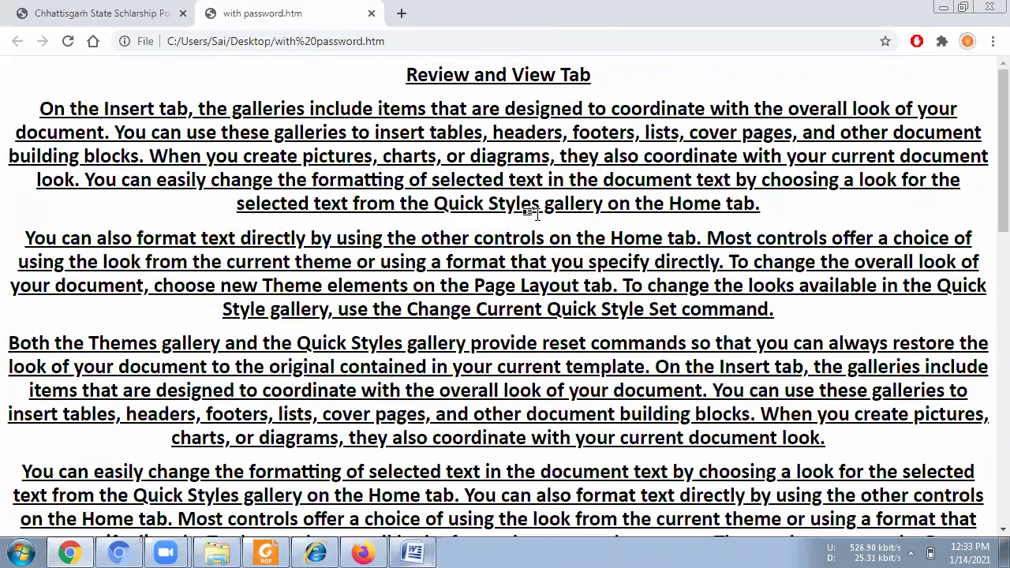
Back in Word, view the document in Outline view, scroll through it, then close Outline View.
key(alt+Tab)
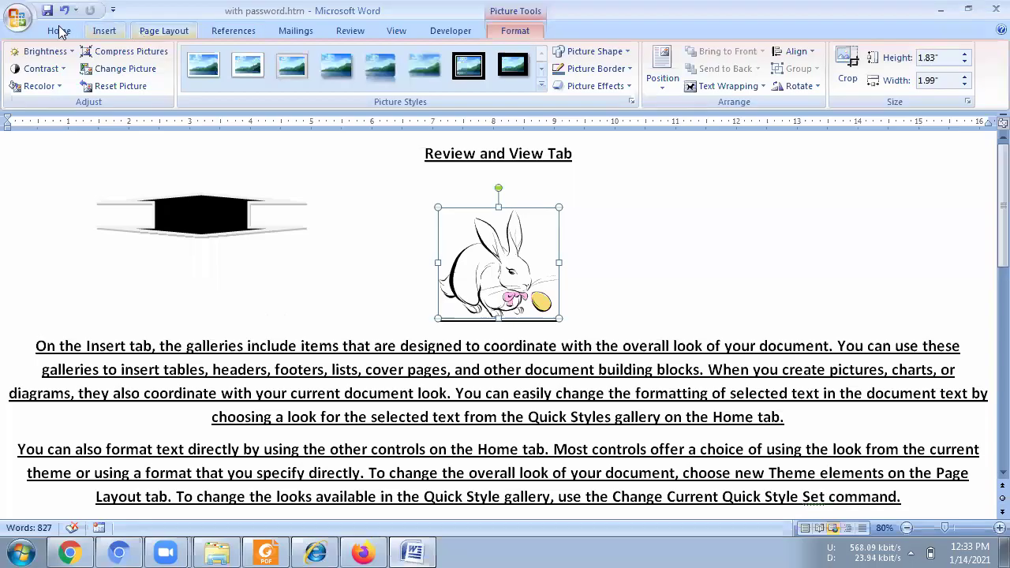
click(395, 33)
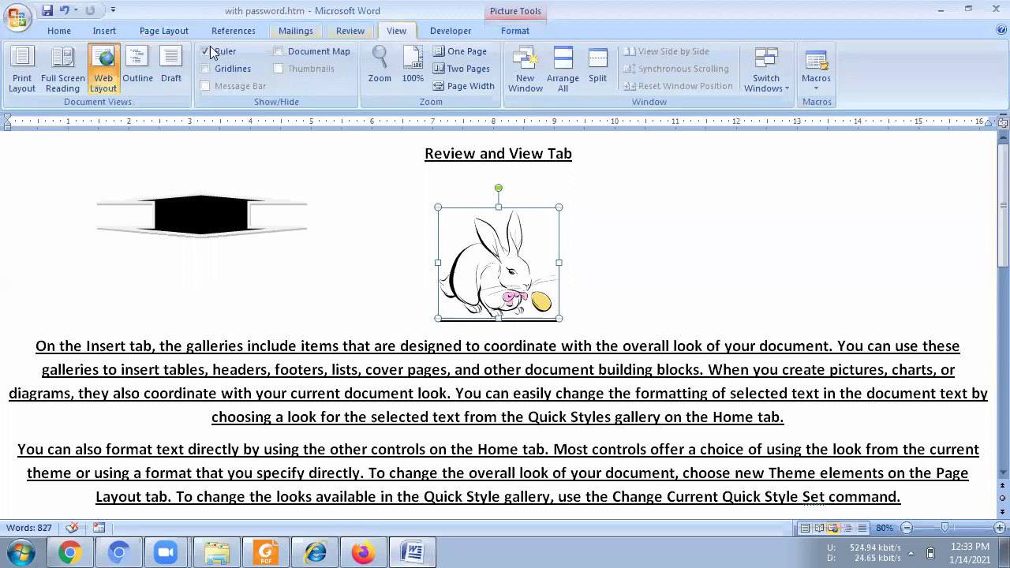
click(138, 70)
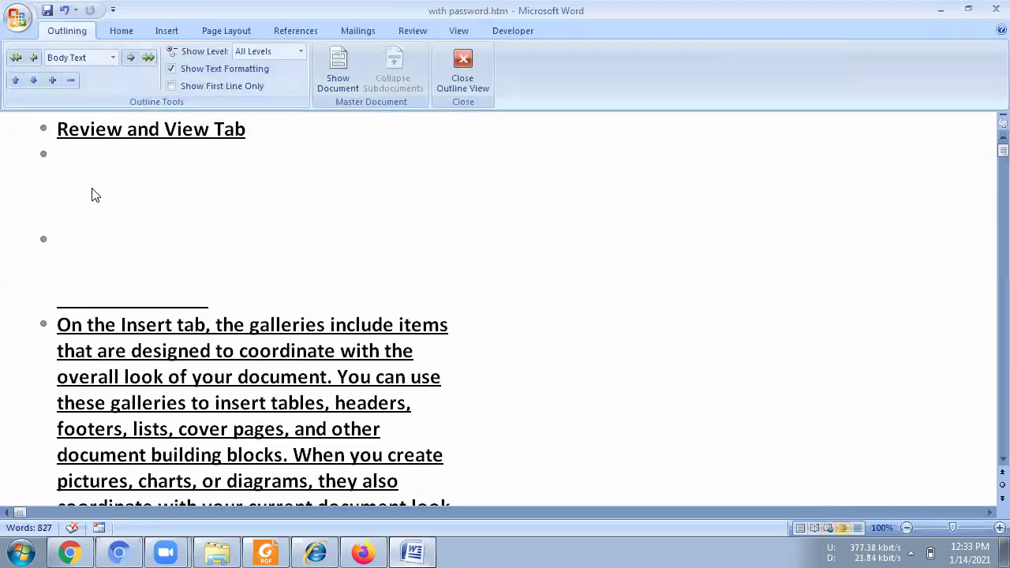
scroll(193, 292, down, 2)
scroll(178, 277, down, 3)
scroll(173, 272, down, 3)
scroll(153, 288, up, 3)
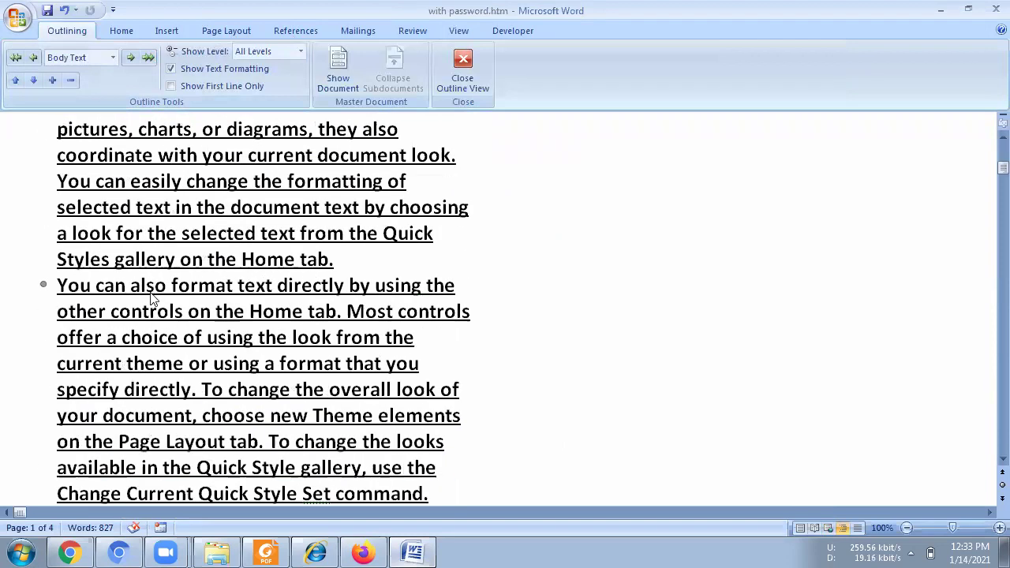
scroll(142, 276, up, 4)
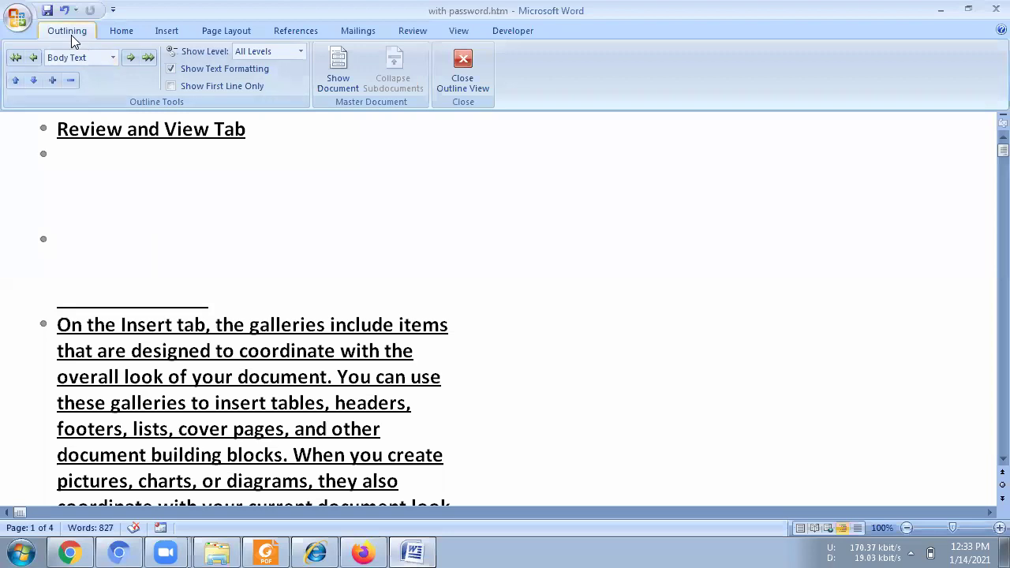
click(462, 74)
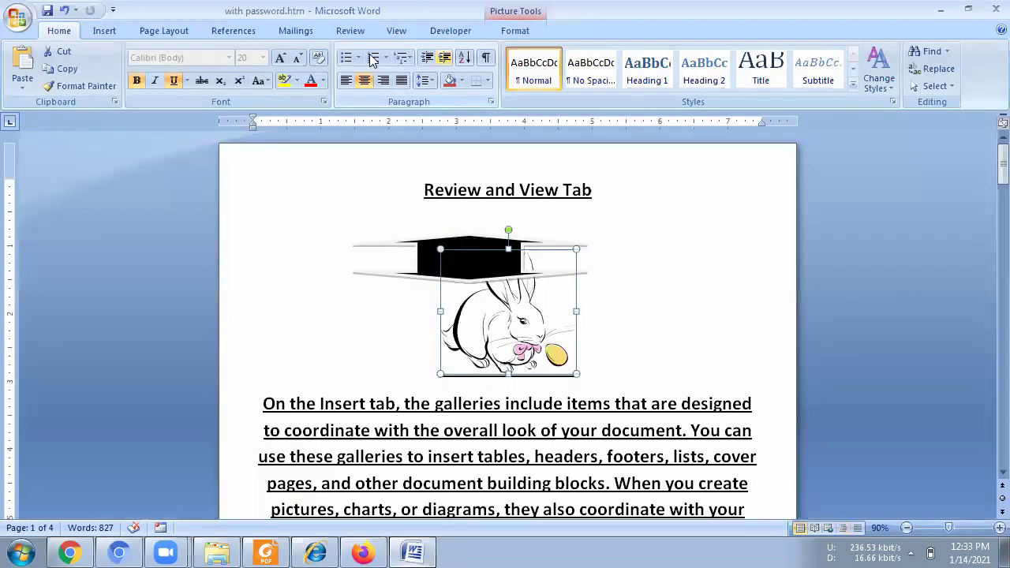
Switch to Draft view, then return to Print Layout and deselect the rabbit picture.
click(399, 31)
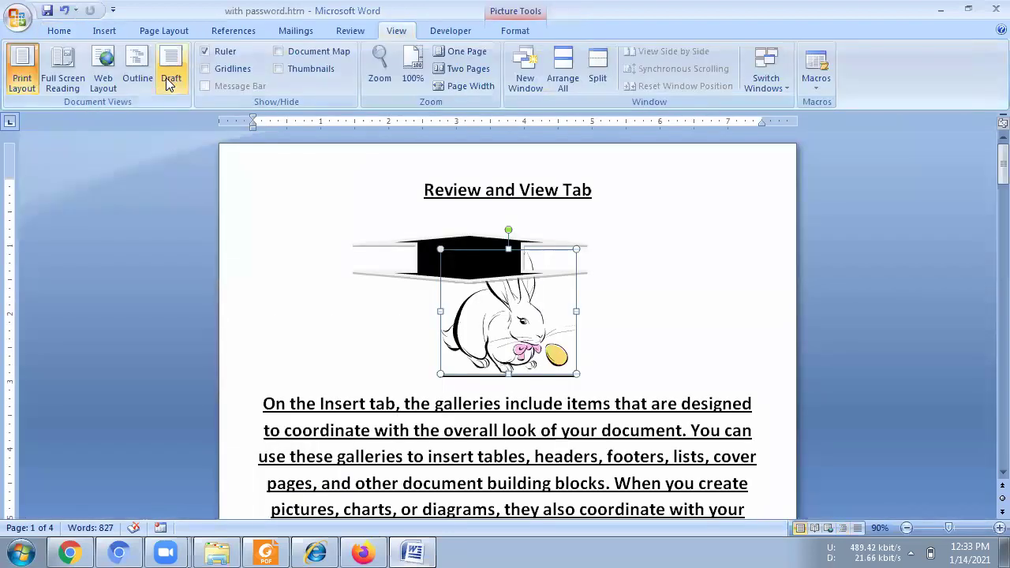
click(164, 76)
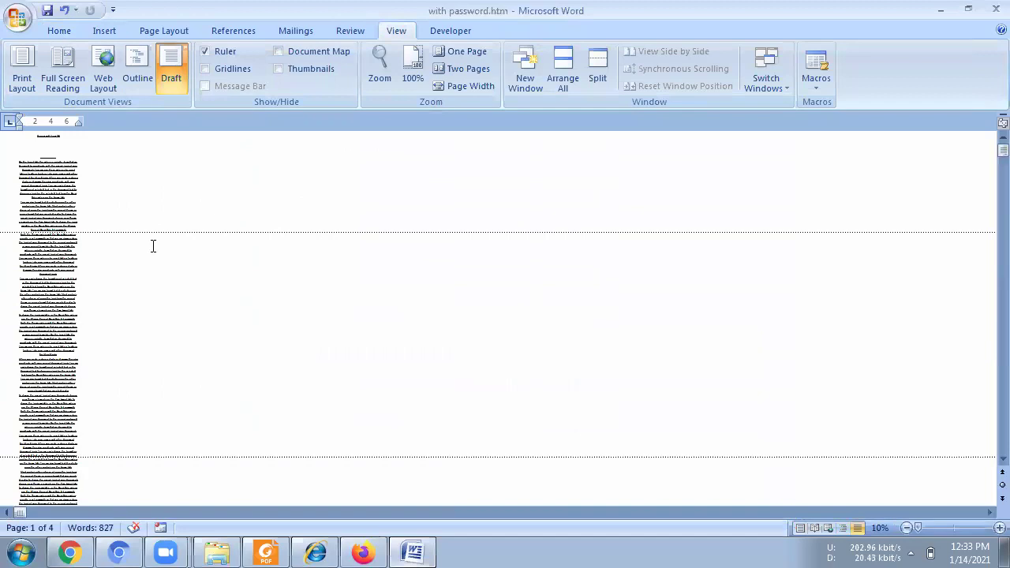
click(23, 75)
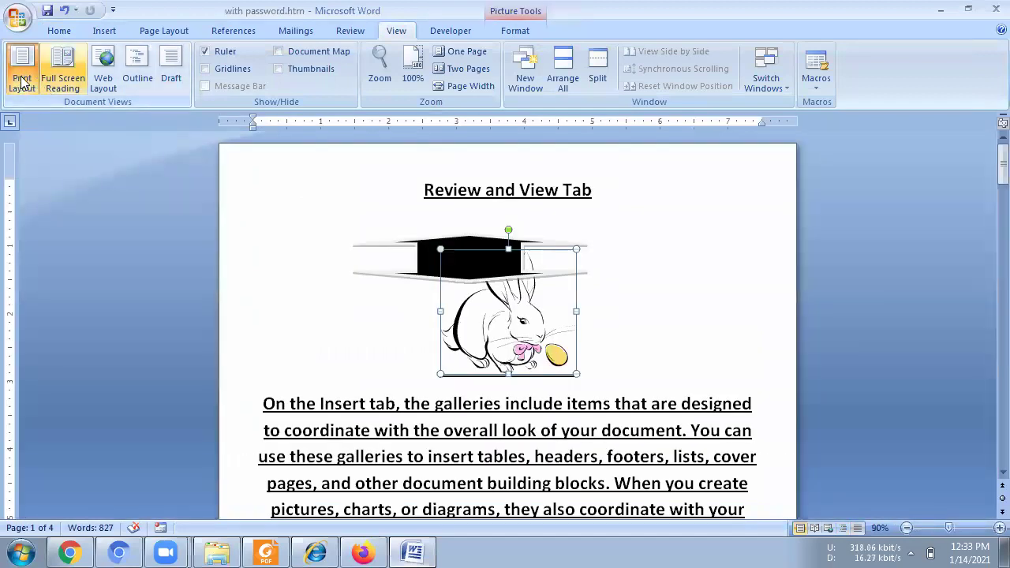
click(270, 160)
Hide and reshow the rulers, then turn gridlines on and off.
click(219, 60)
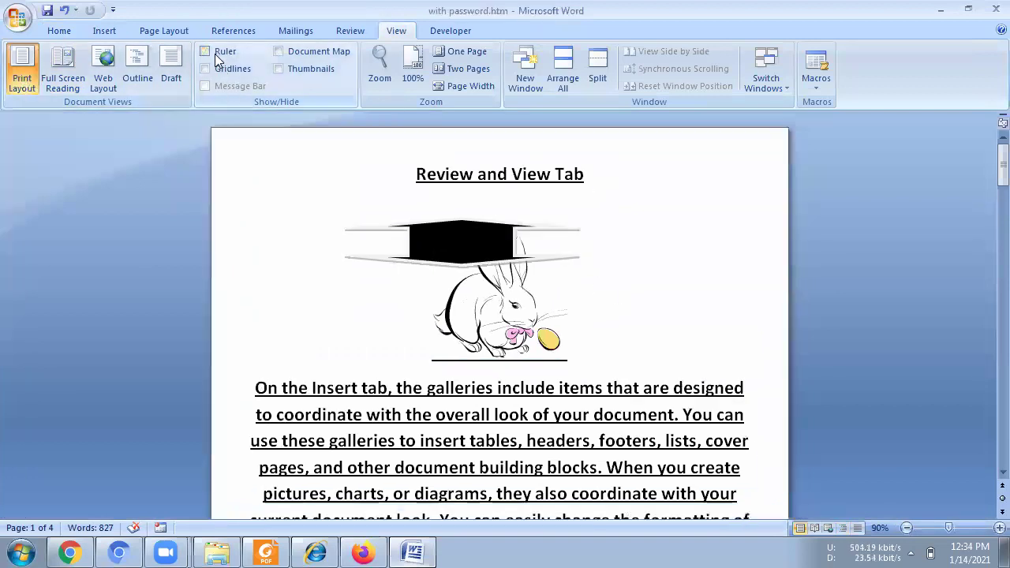
click(213, 50)
click(222, 68)
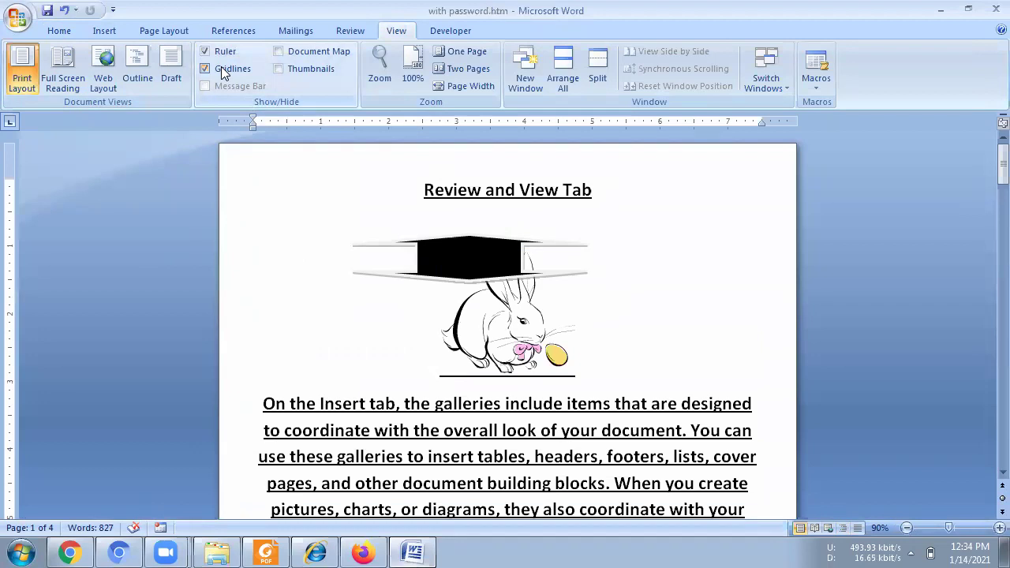
click(223, 69)
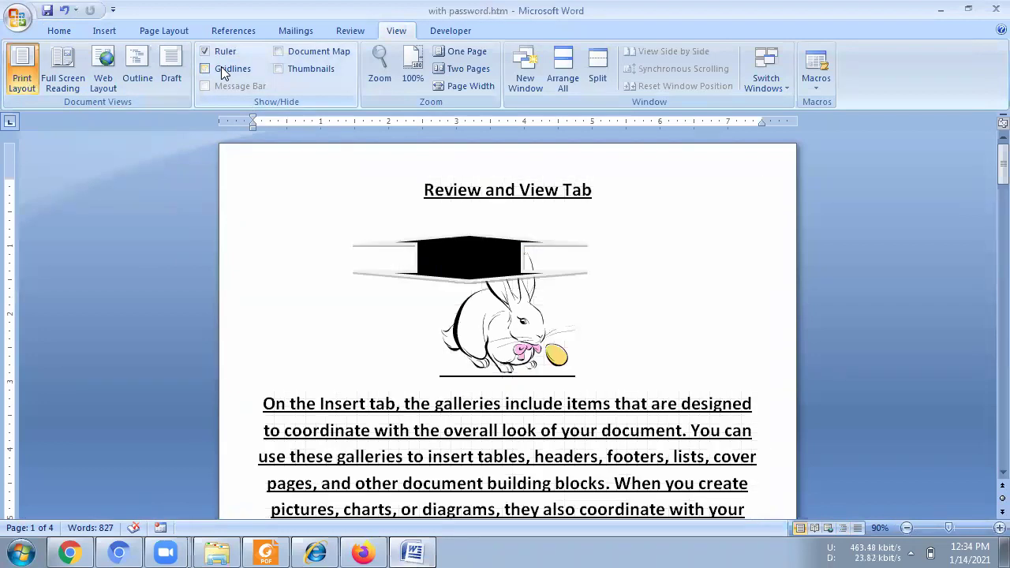
Open the Thumbnails and Document Map panes, then close the side pane.
click(281, 70)
click(290, 54)
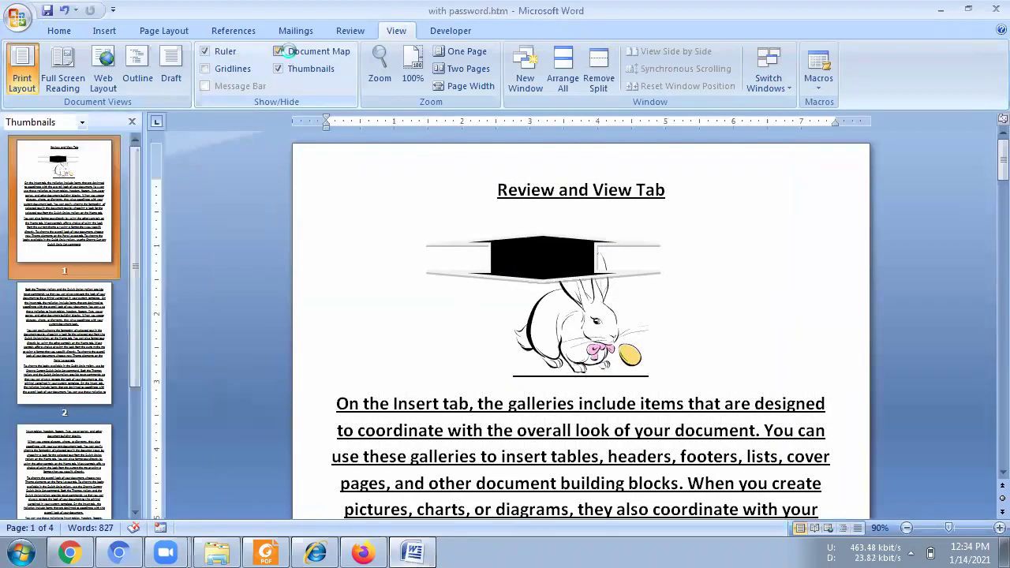
click(291, 52)
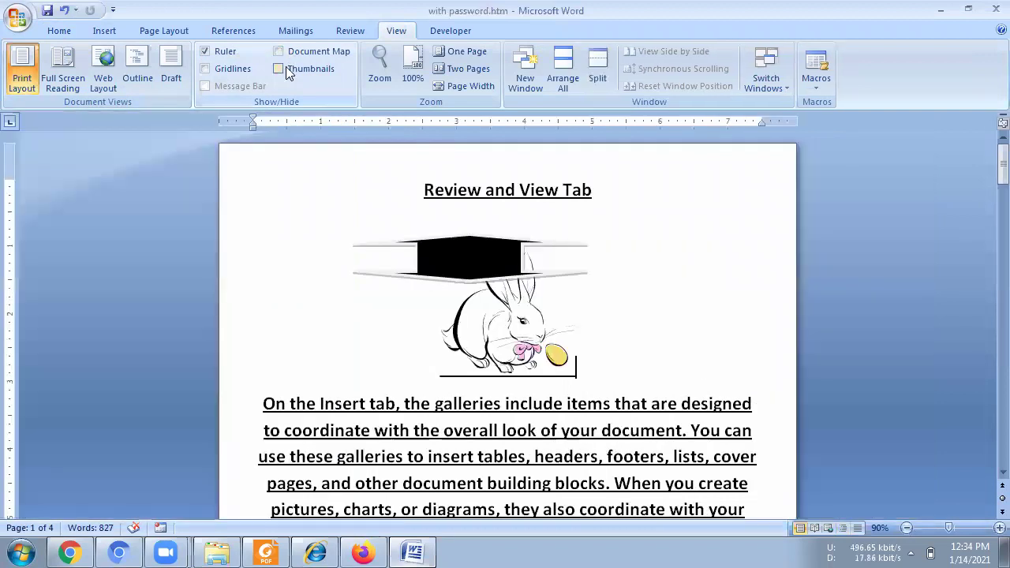
Zoom the page to 100%, then switch to the Two Pages view.
click(381, 62)
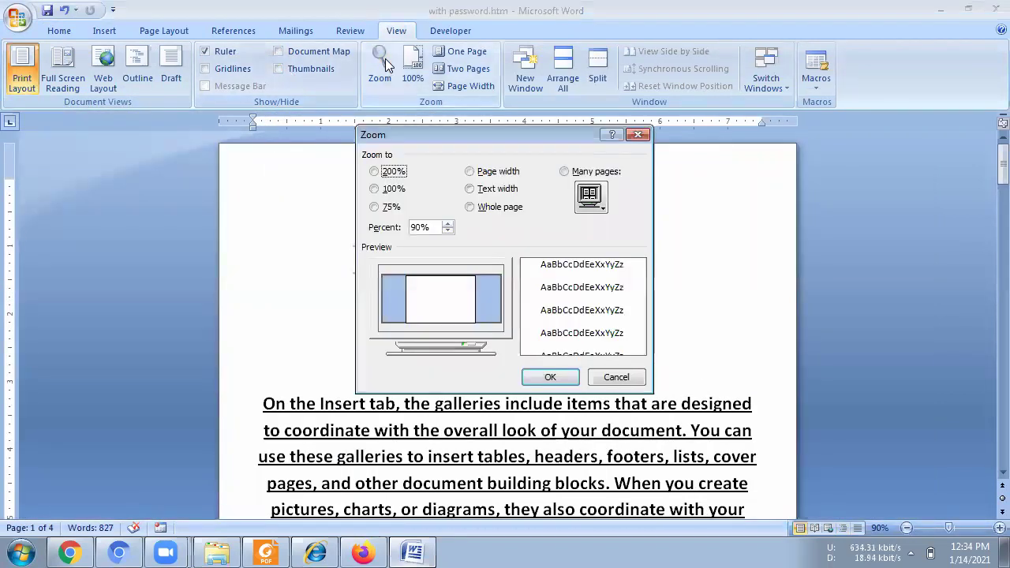
click(638, 135)
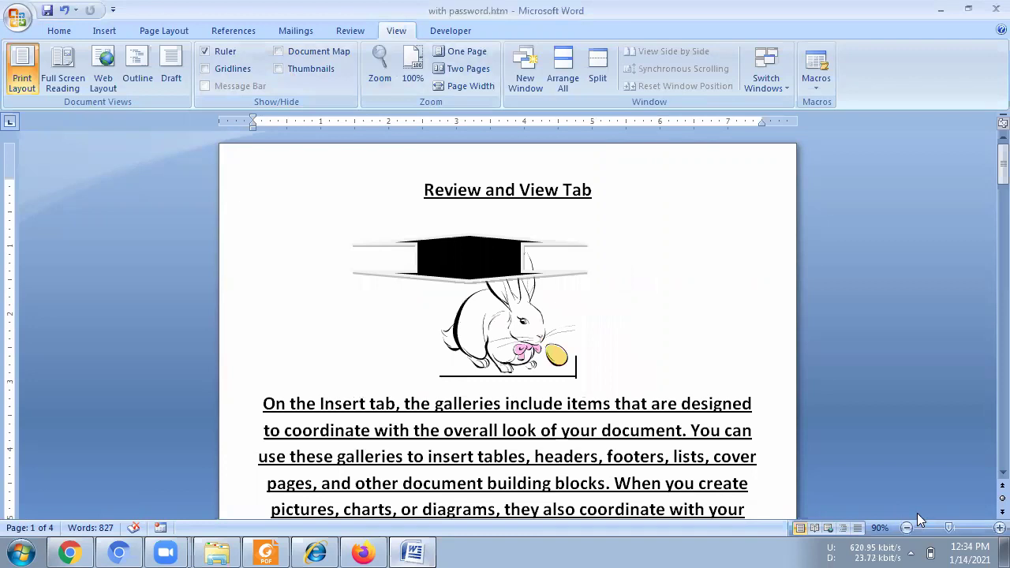
click(987, 528)
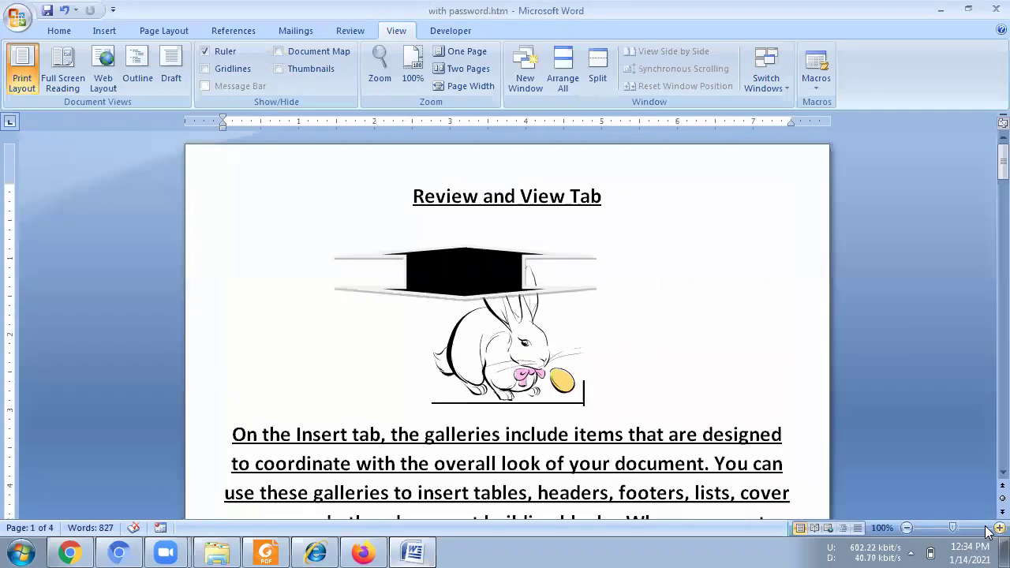
click(472, 69)
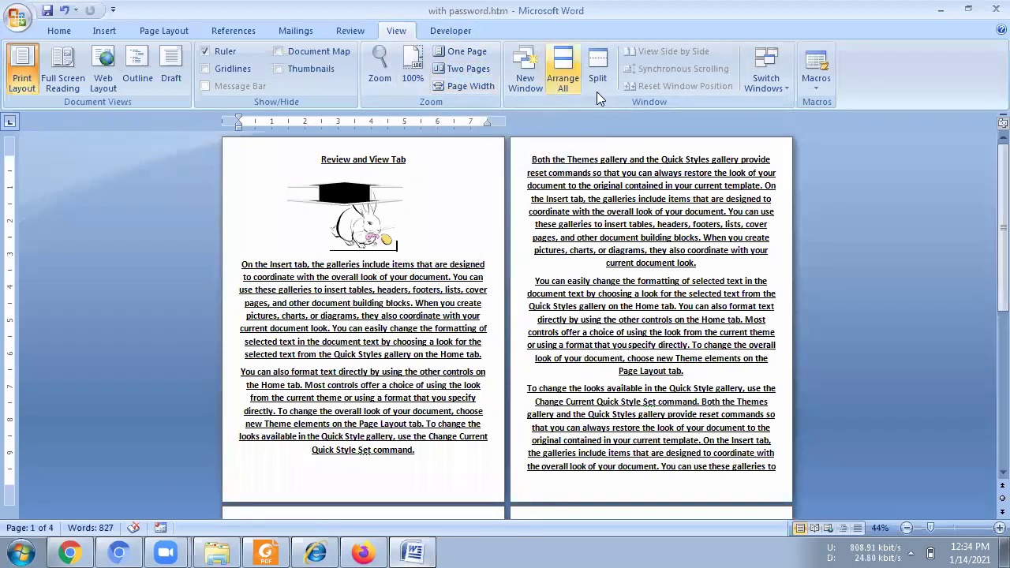
Open the Macros list and dismiss it without running a macro.
click(813, 84)
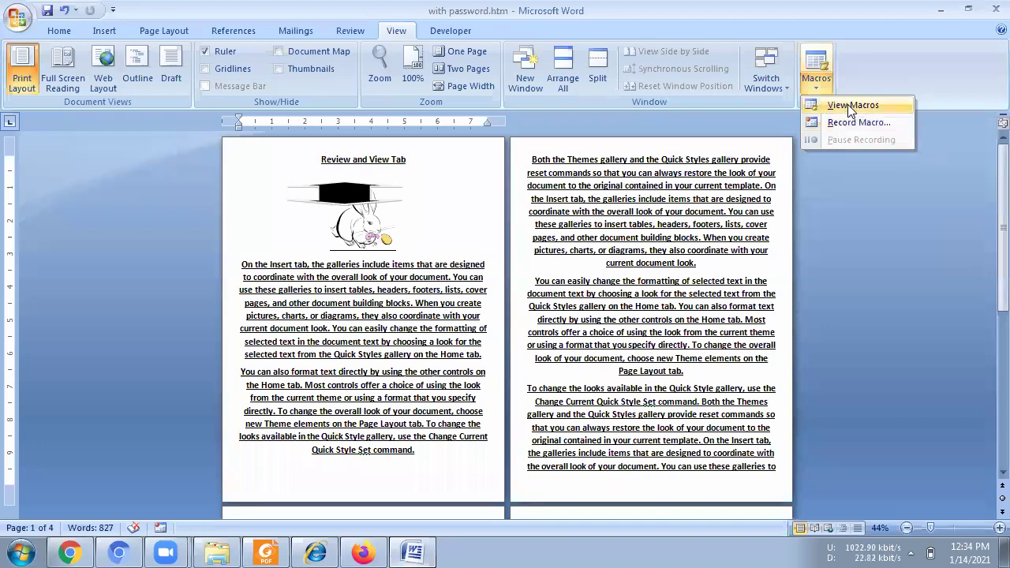
click(439, 29)
click(410, 28)
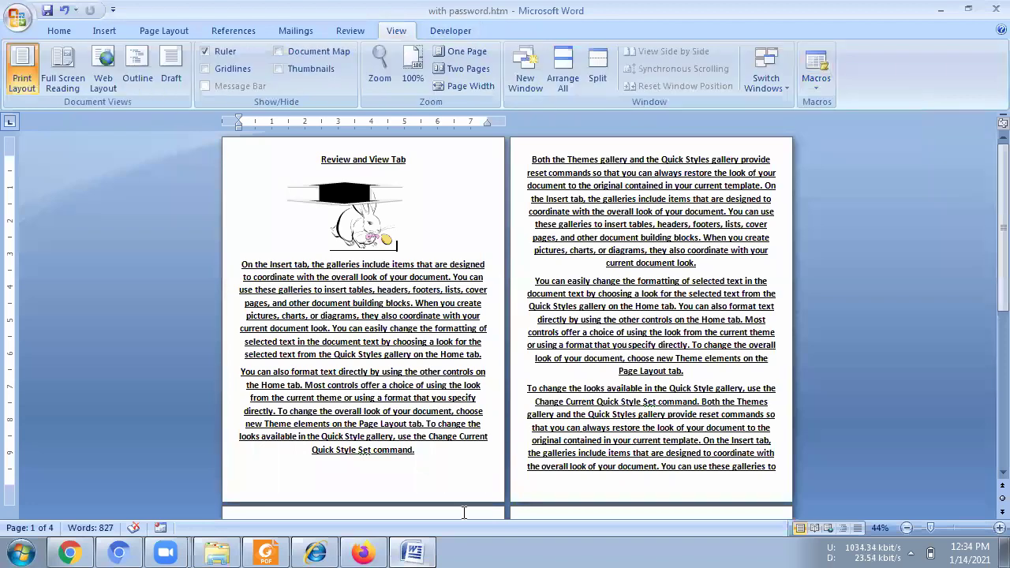